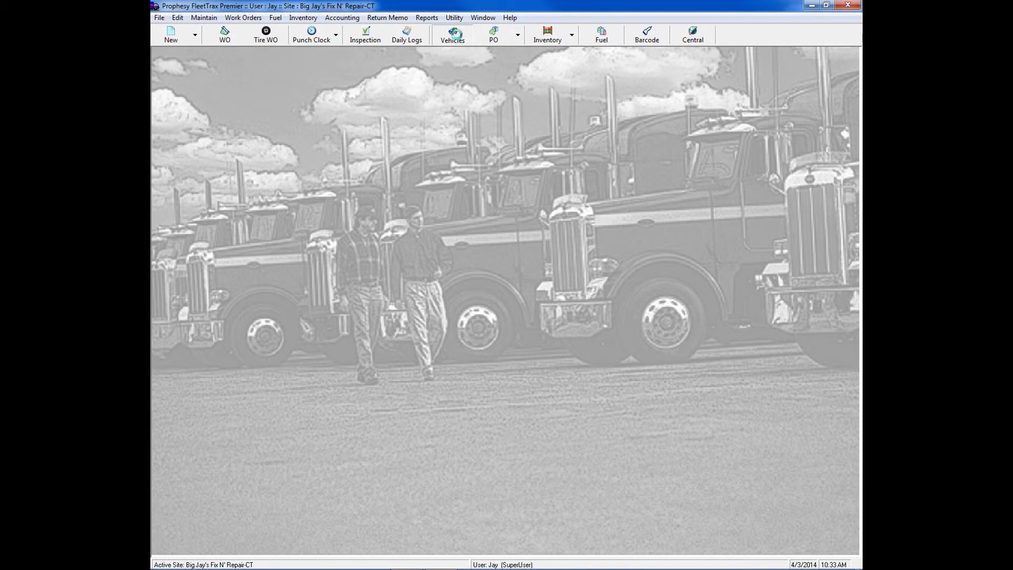
- Open the profile of vehicle INT105 for modification from the vehicle list
left_click_drag(449, 58, 569, 128)
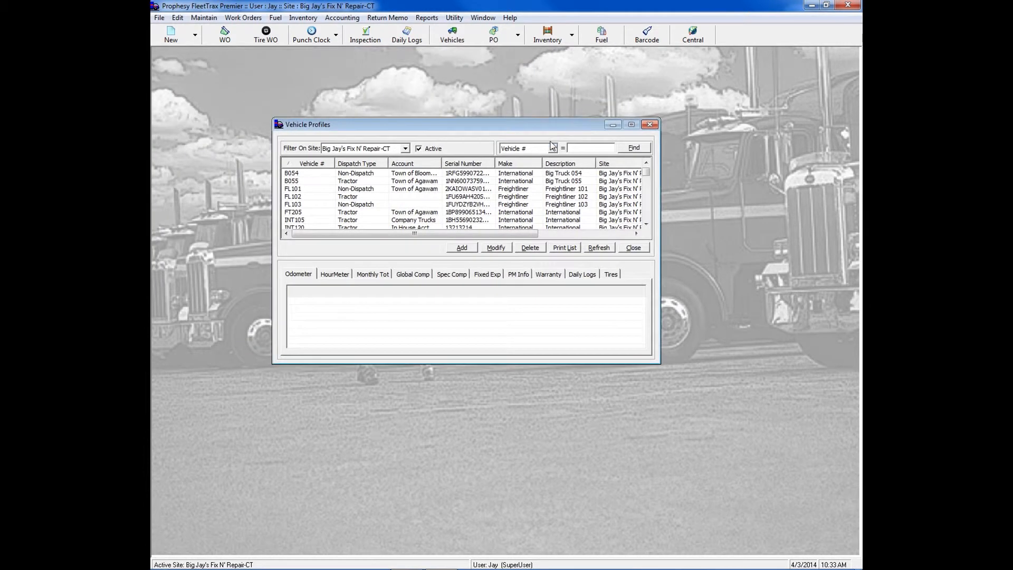
left_click(311, 219)
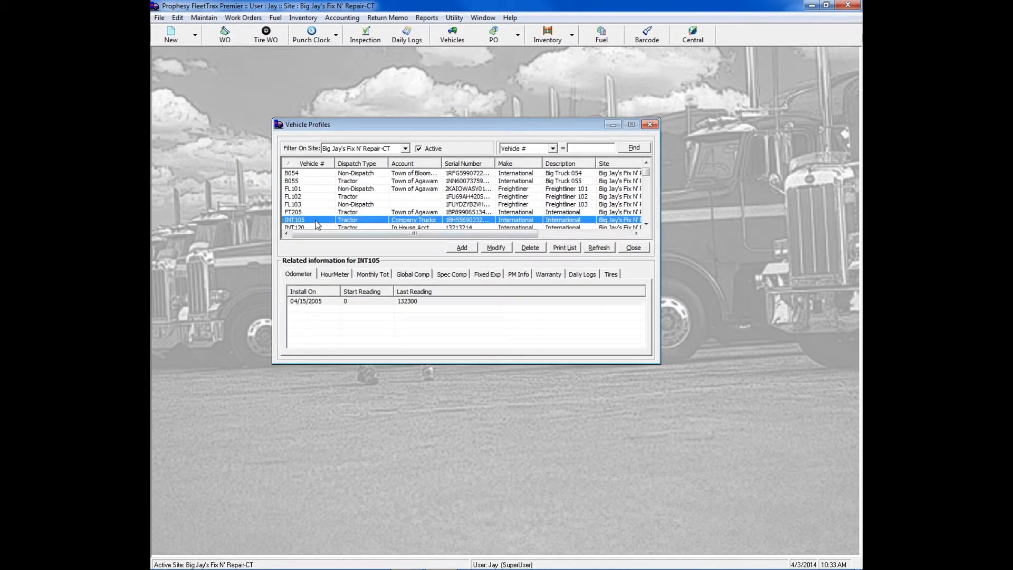
left_click(500, 247)
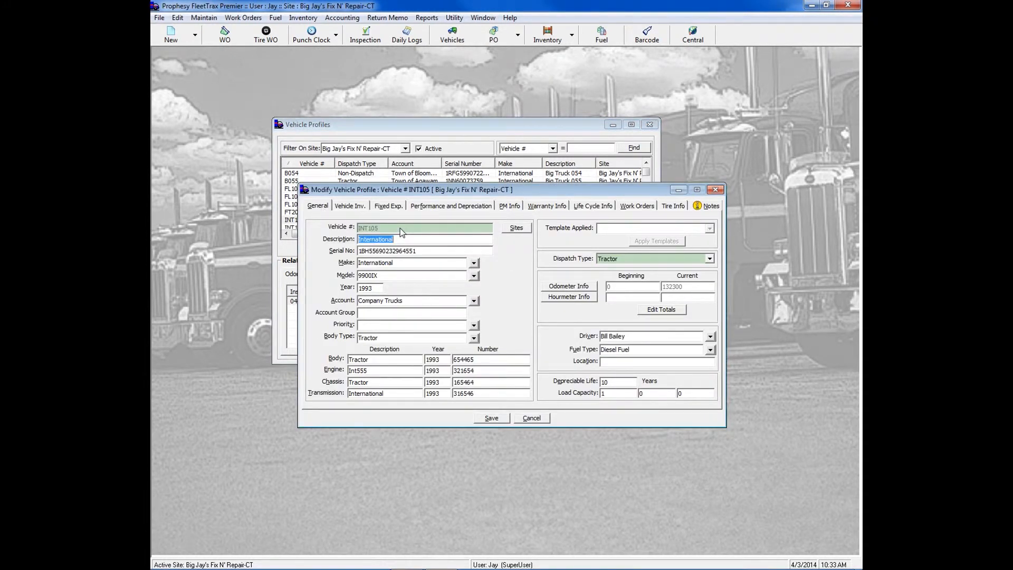
- View the list of makes available for the vehicle's Make field and close it without choosing one
left_click(474, 264)
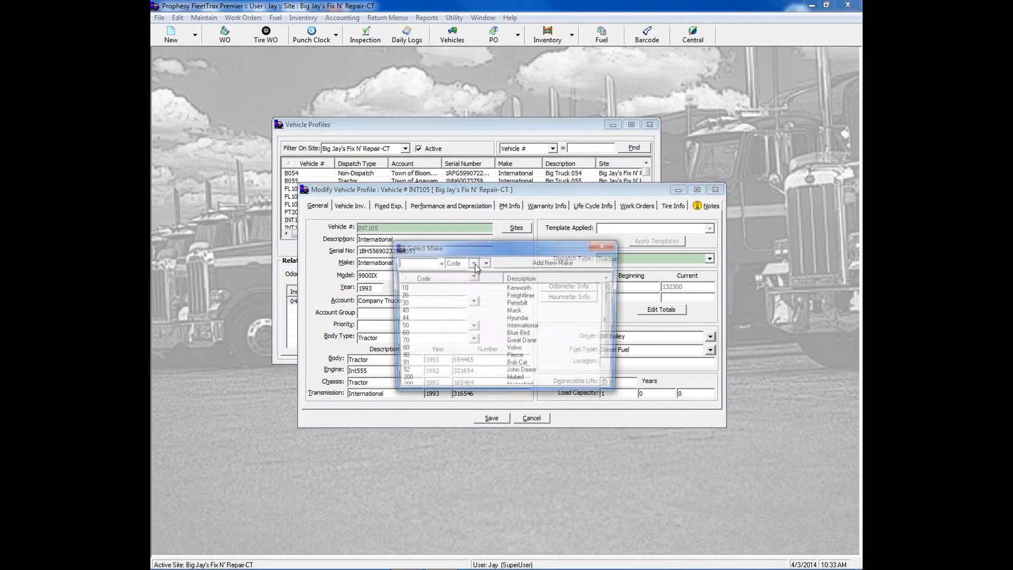
left_click_drag(503, 256, 605, 203)
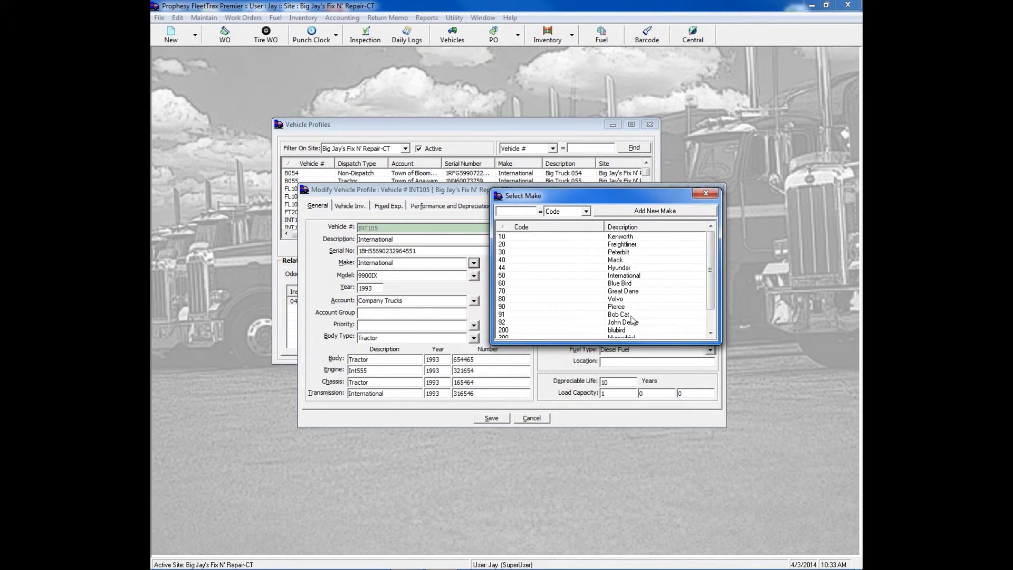
left_click(706, 195)
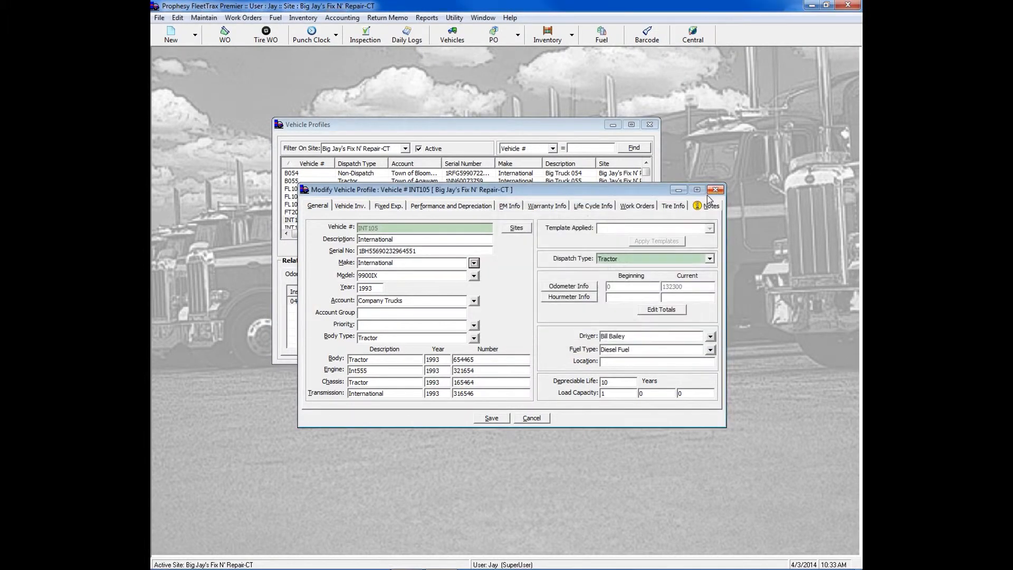
- Examine INT105's vehicle inventory data, including both license plates and the GPS Phone, Tire Chains and Load Locks component entries
left_click(357, 210)
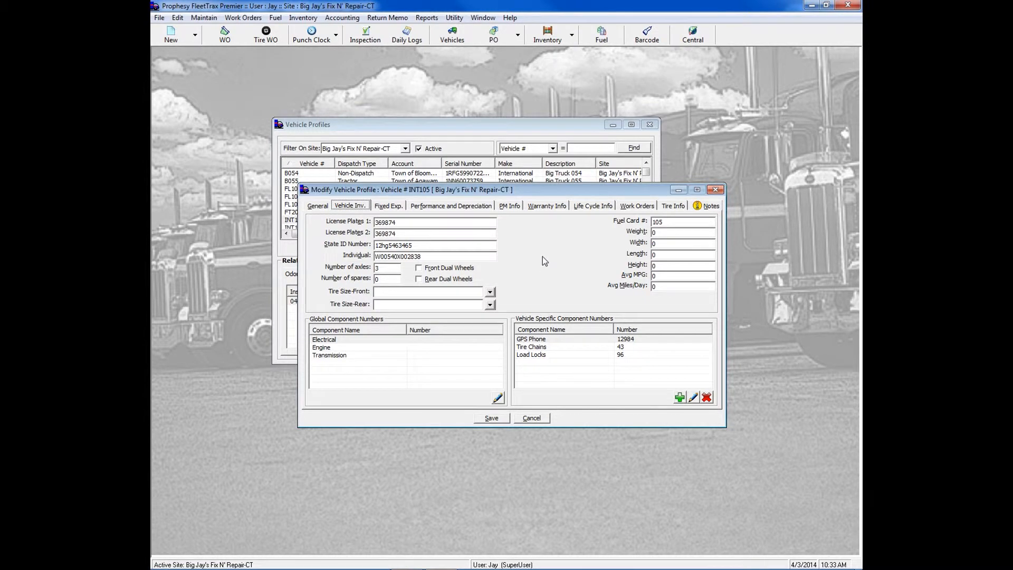
double_click(406, 223)
double_click(408, 234)
left_click(537, 340)
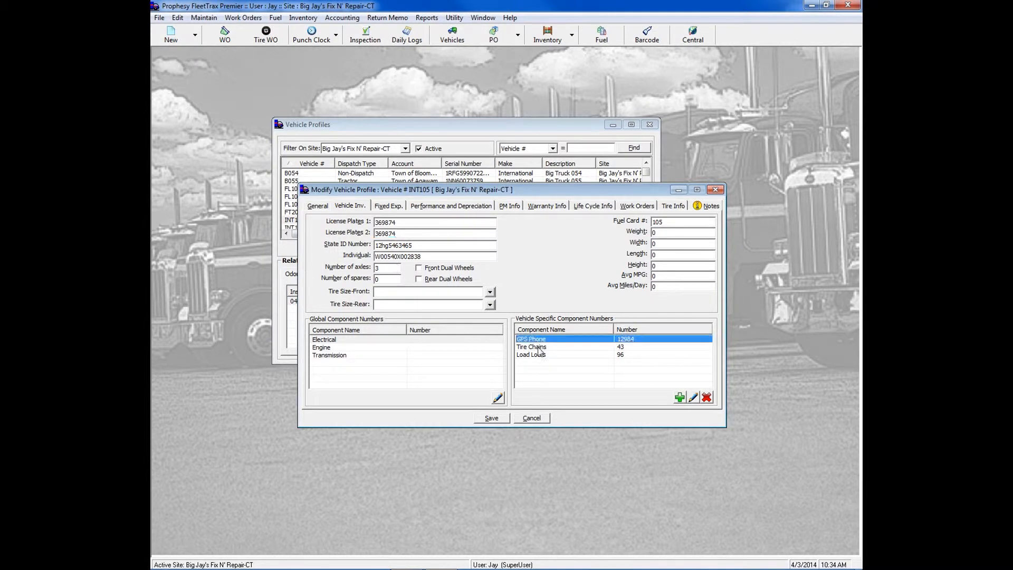
left_click(539, 347)
left_click(541, 356)
left_click(539, 347)
left_click(536, 342)
- Show INT105's preventive maintenance schedule with the next-service date column wide enough to read full dates
left_click(511, 207)
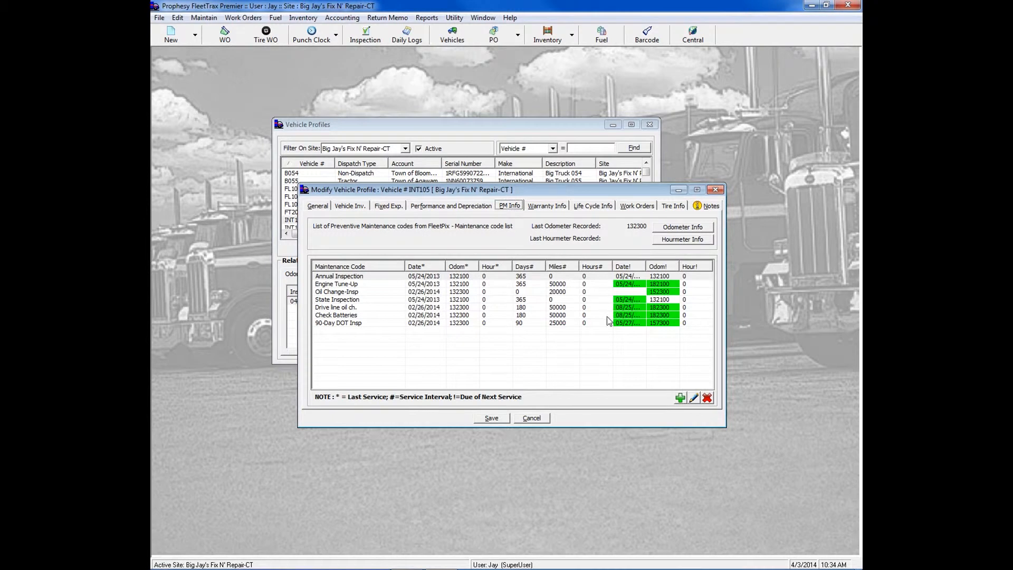
left_click_drag(643, 267, 649, 267)
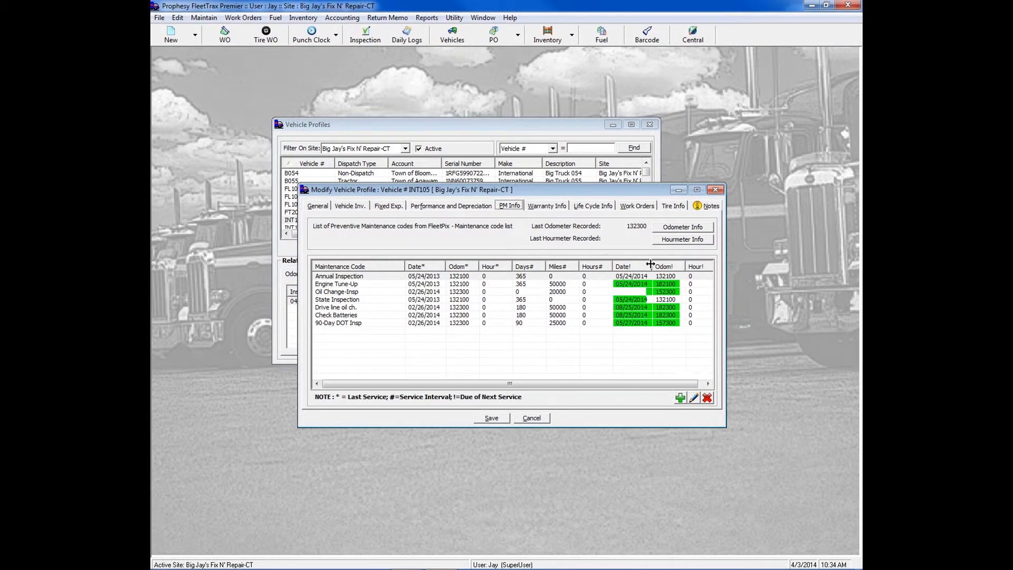
- Inspect the last service and service interval fields of the 90-Day DOT Insp entry, cancel, and close the vehicle profile
left_click(421, 324)
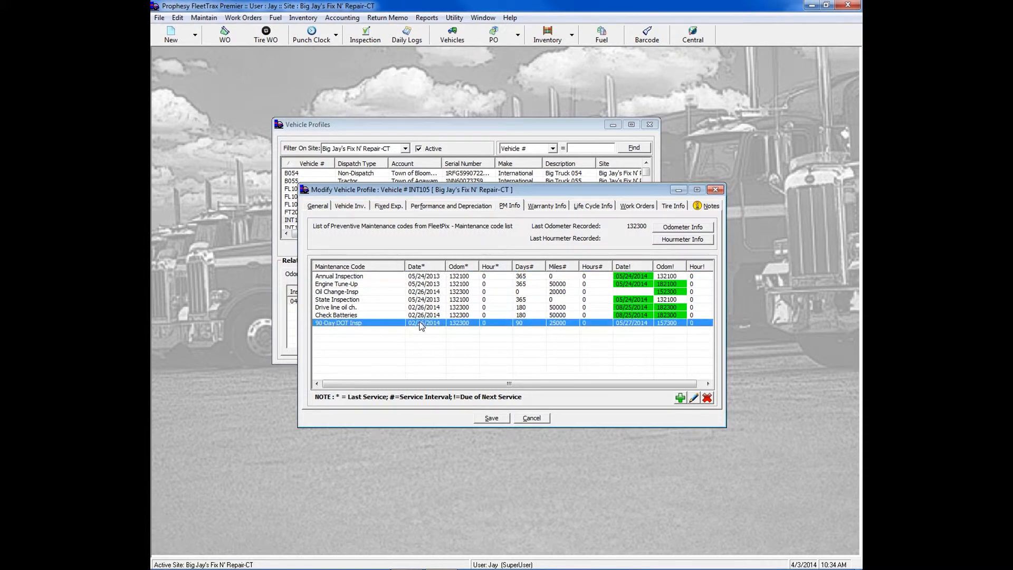
double_click(421, 323)
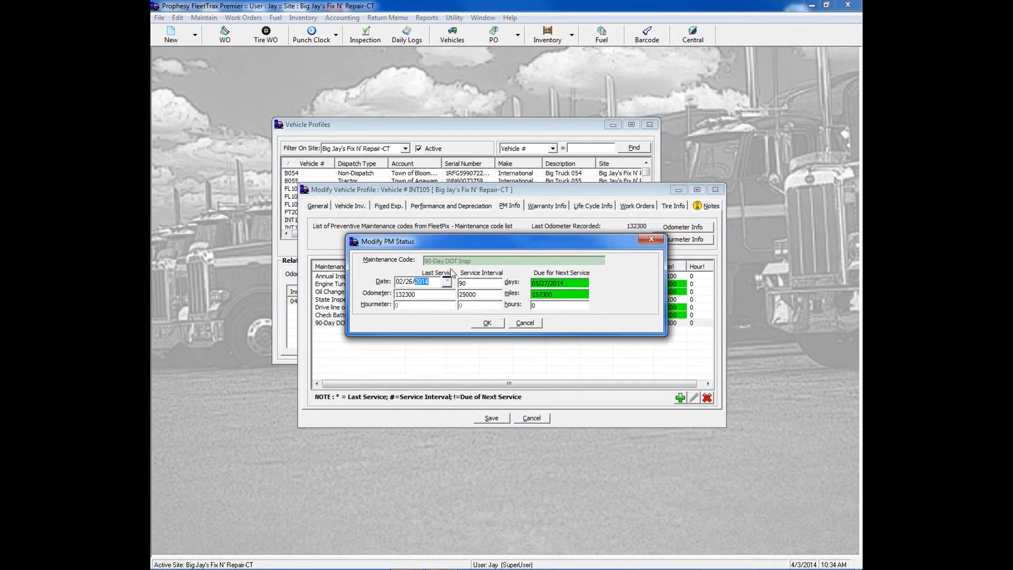
left_click(432, 284)
key("Tab")
key("Tab")
left_click(525, 323)
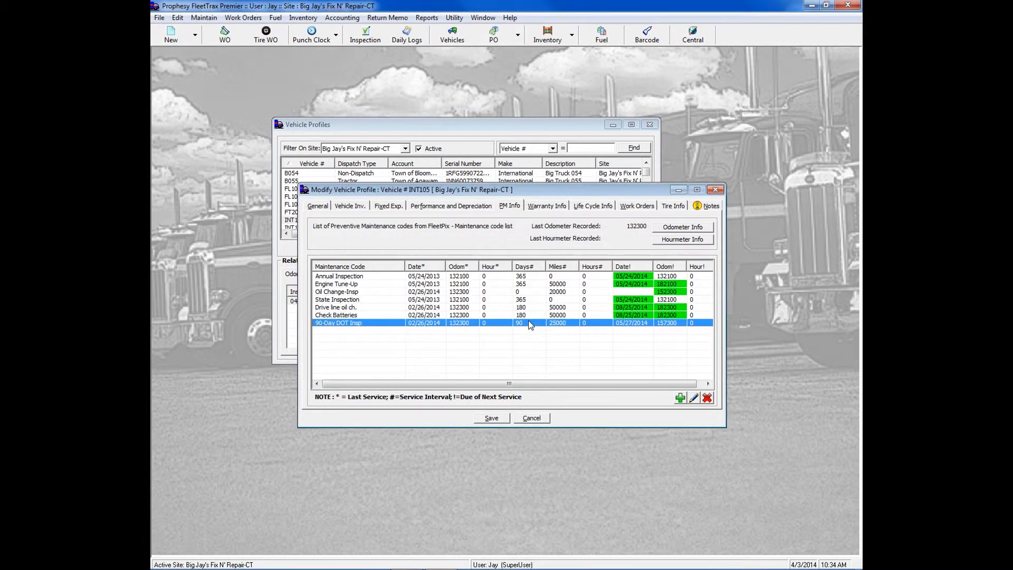
left_click(715, 190)
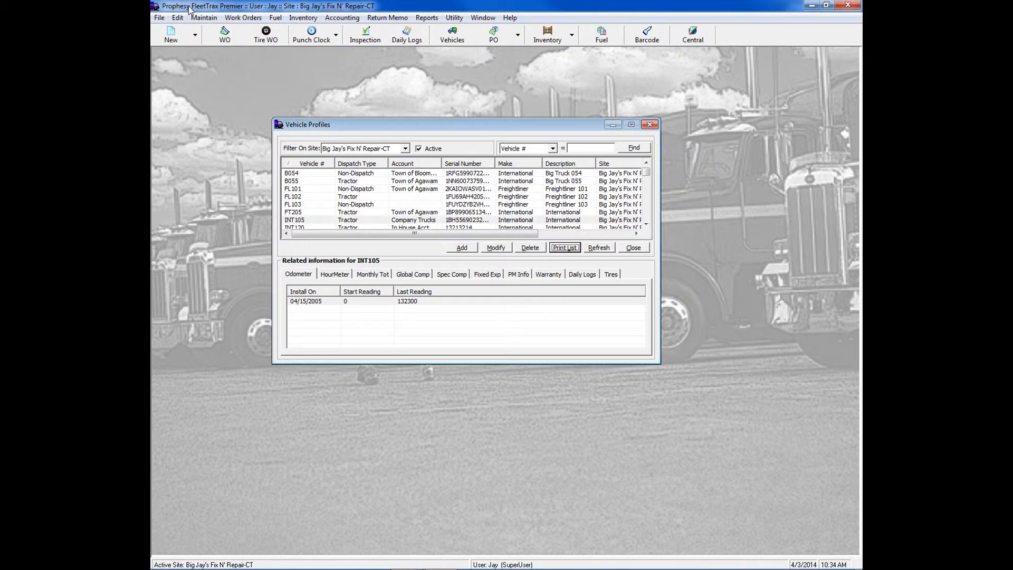
- Minimize the vehicle list and open the PM's Due list from FleetTrax Central
left_click(194, 35)
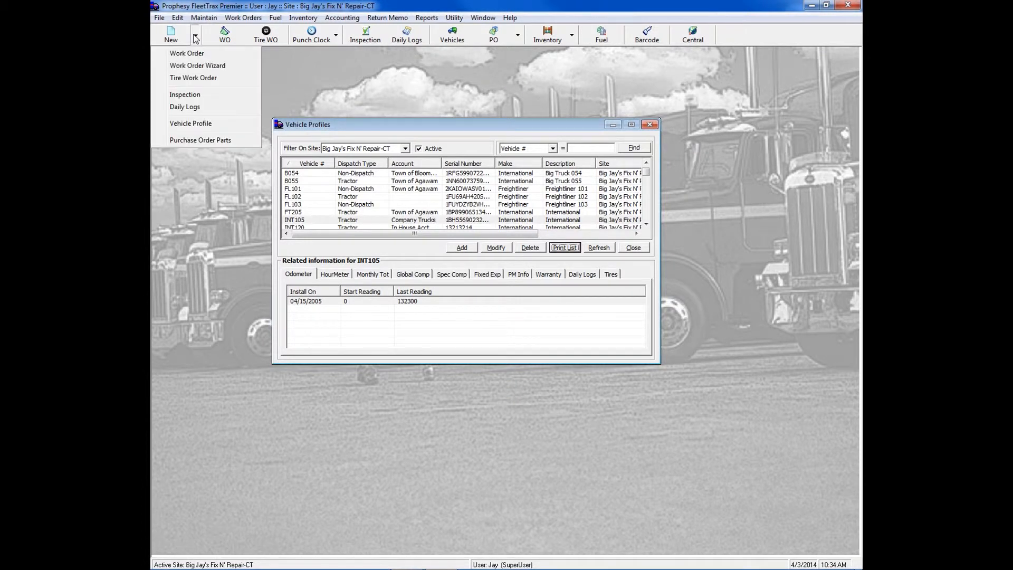
left_click(161, 19)
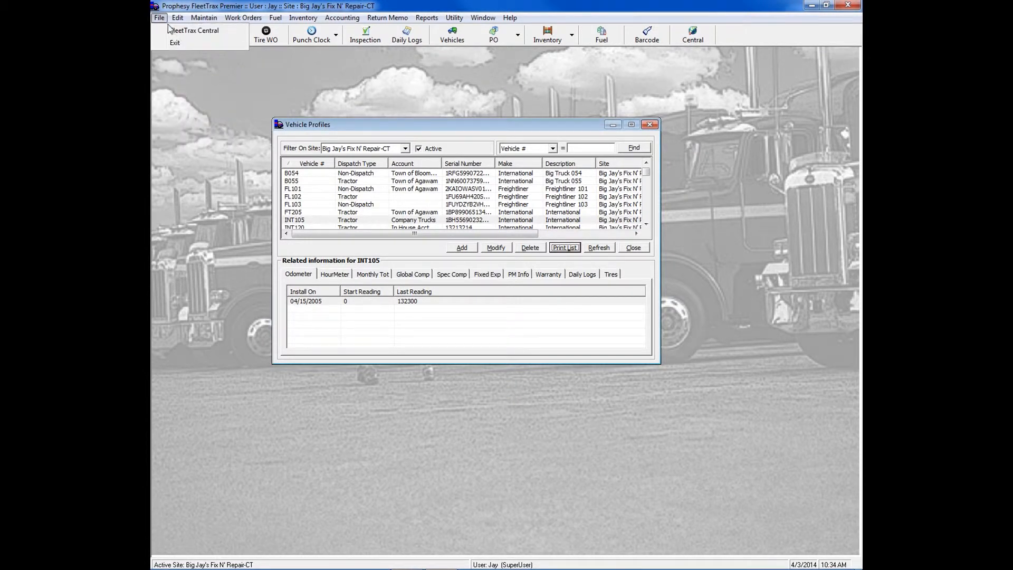
left_click(171, 31)
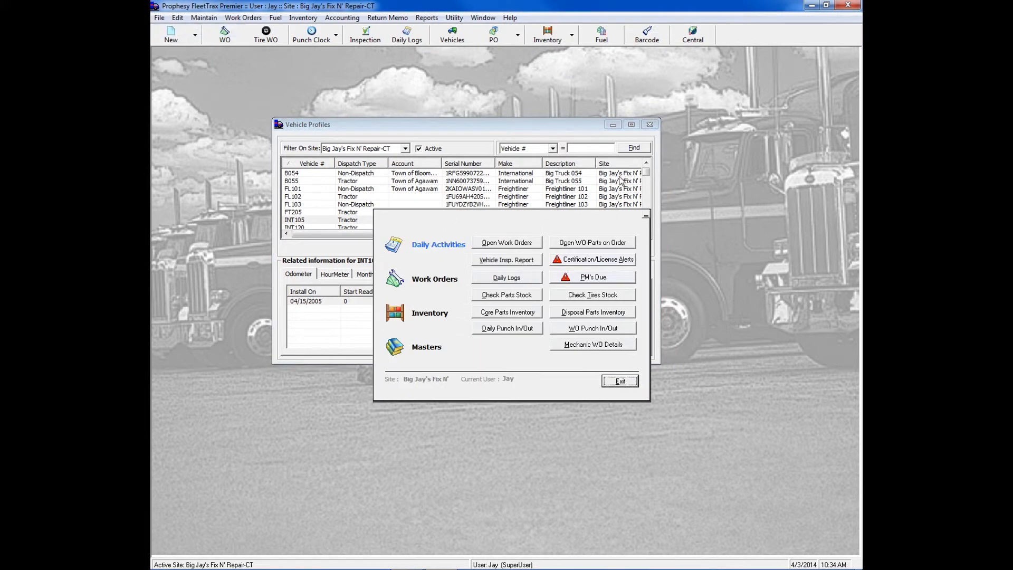
left_click(612, 125)
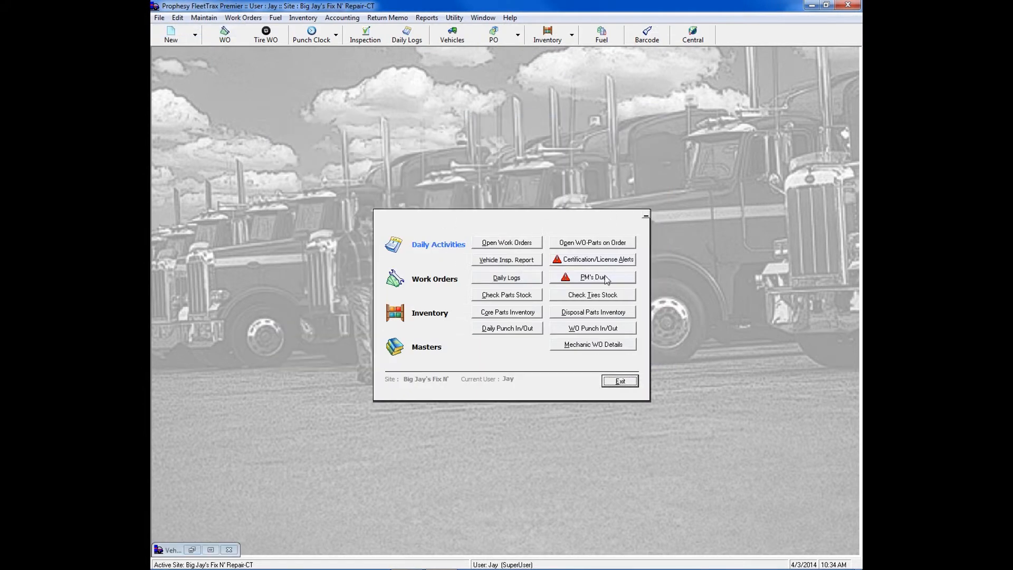
left_click(604, 277)
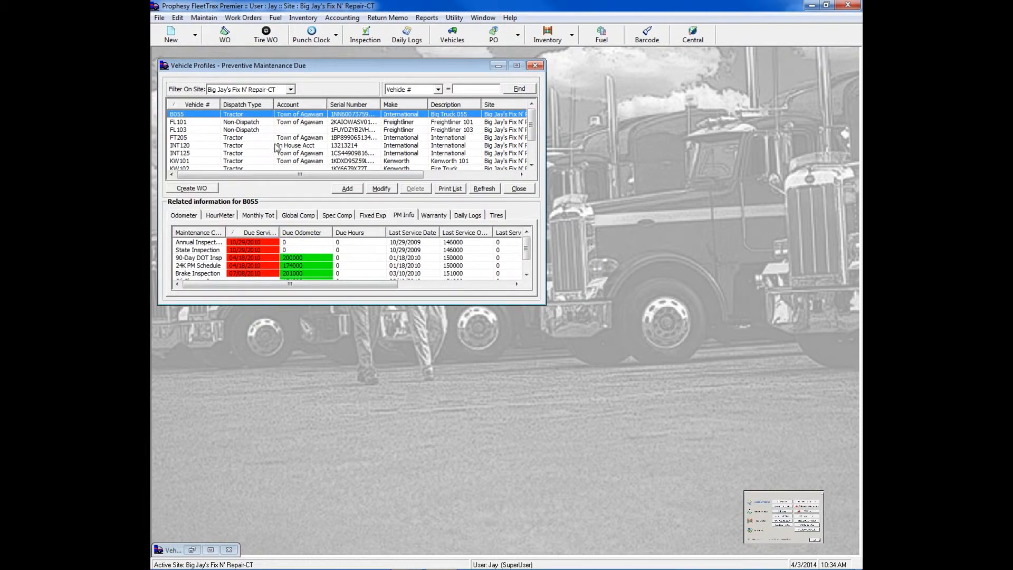
- Review the due maintenance of vehicles FL101, FL103, FT205 and INT120 one after another
left_click(252, 122)
left_click(250, 130)
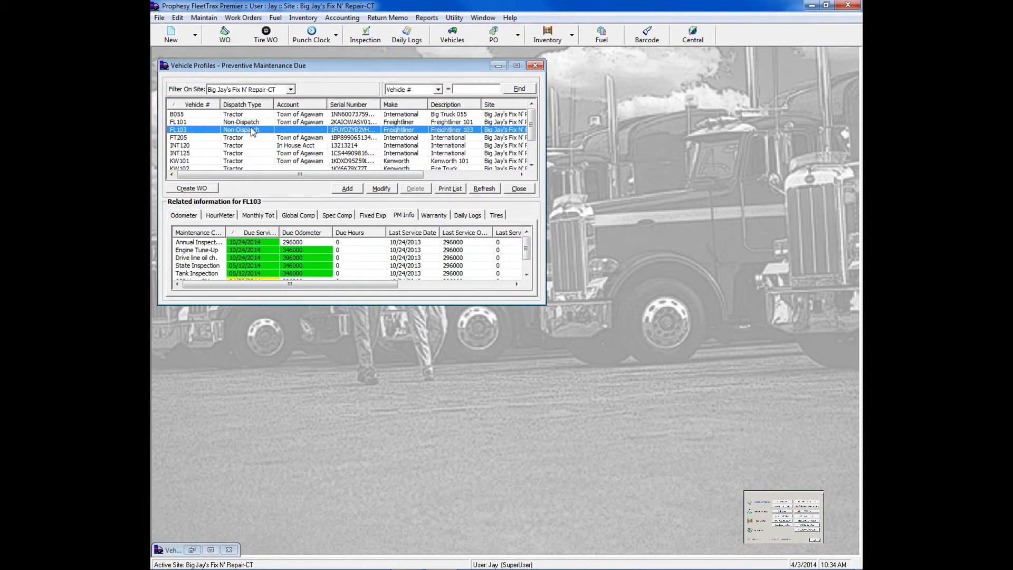
left_click(248, 138)
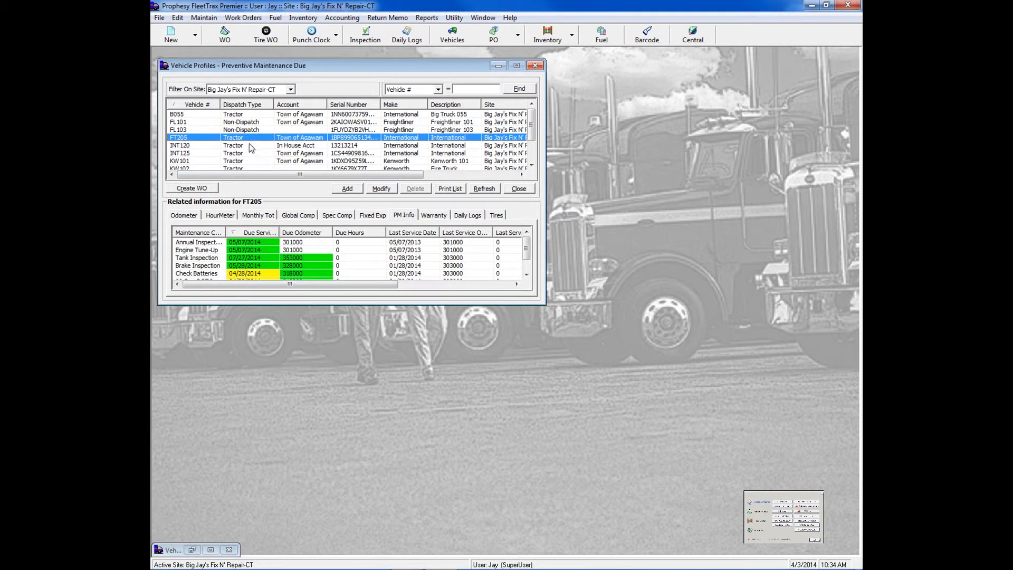
left_click(249, 143)
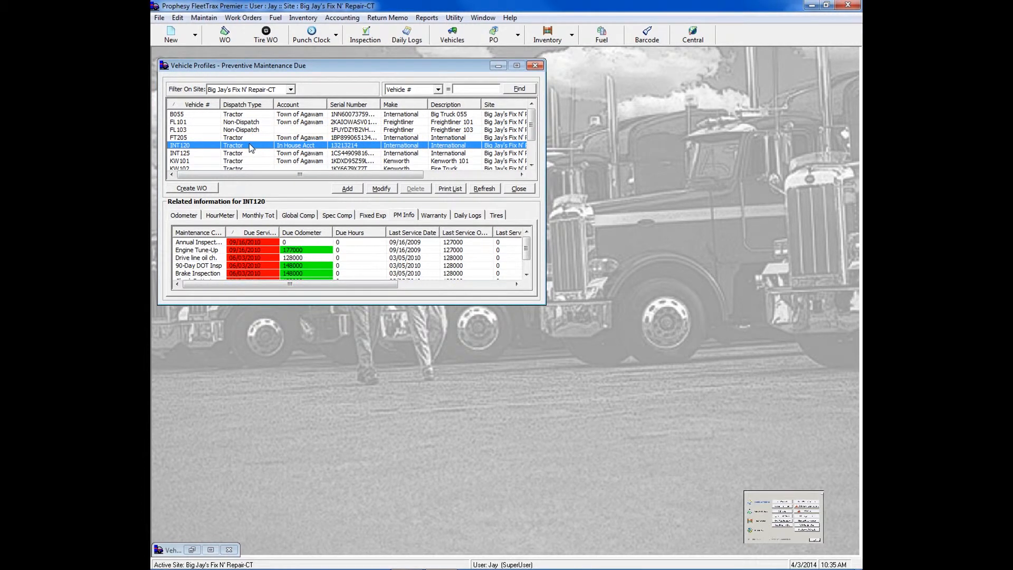
- Preview the PM Overdue Report for the listed vehicles, and close the report and the maintenance due list
left_click(447, 188)
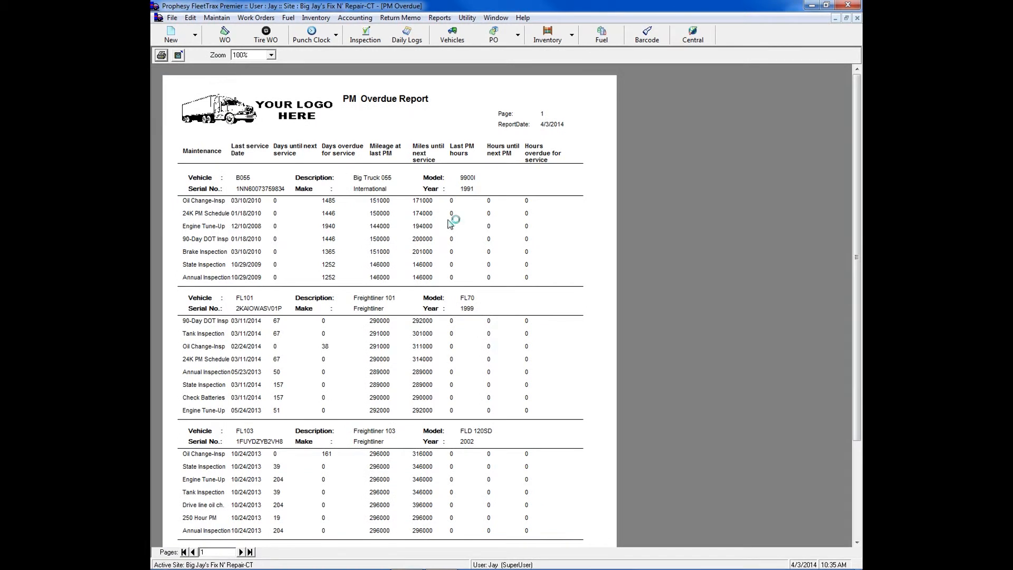
left_click(857, 20)
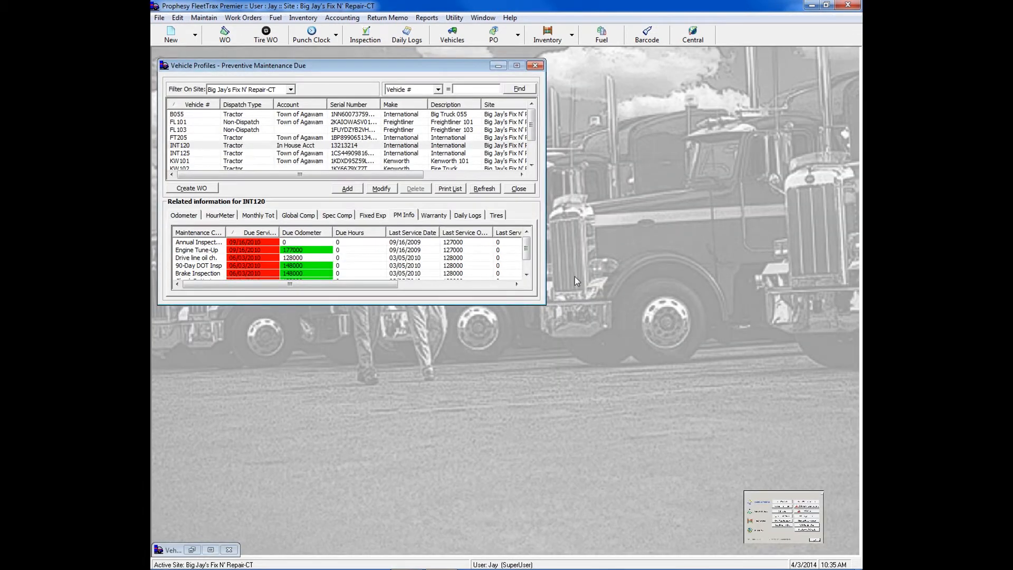
left_click(180, 146)
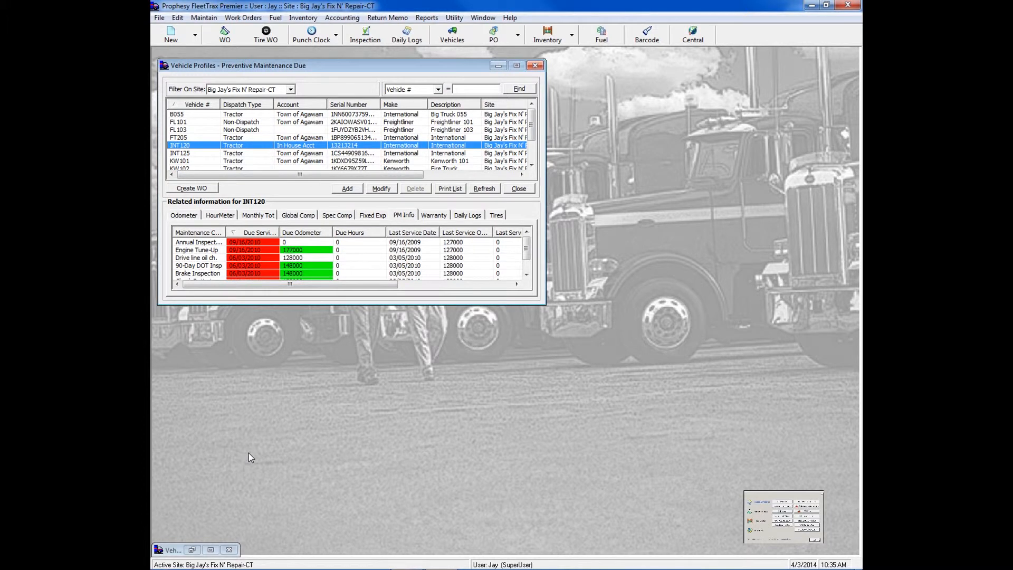
left_click(535, 65)
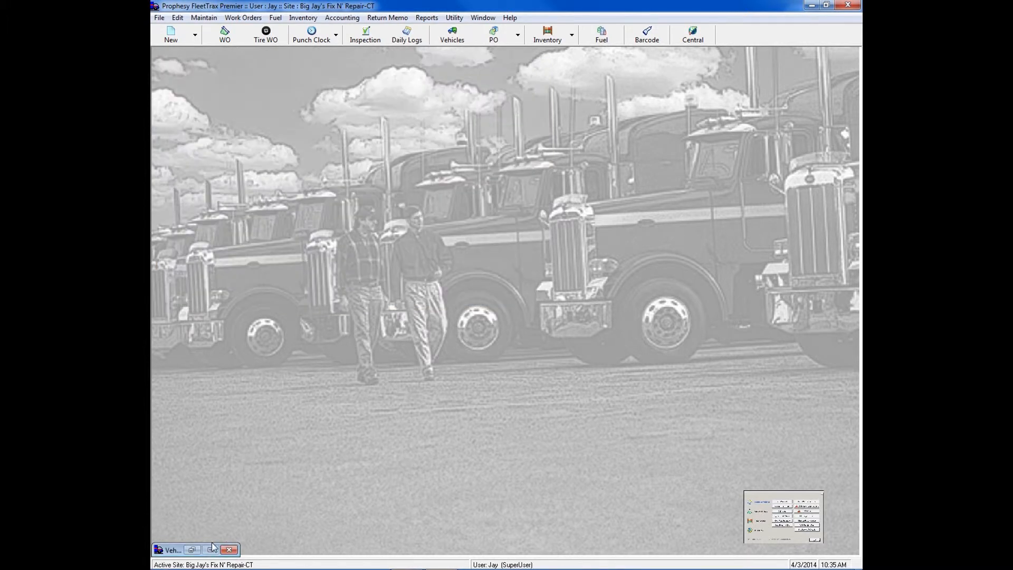
- Restore the minimized vehicle list and reopen the profile of vehicle INT105
left_click(210, 552)
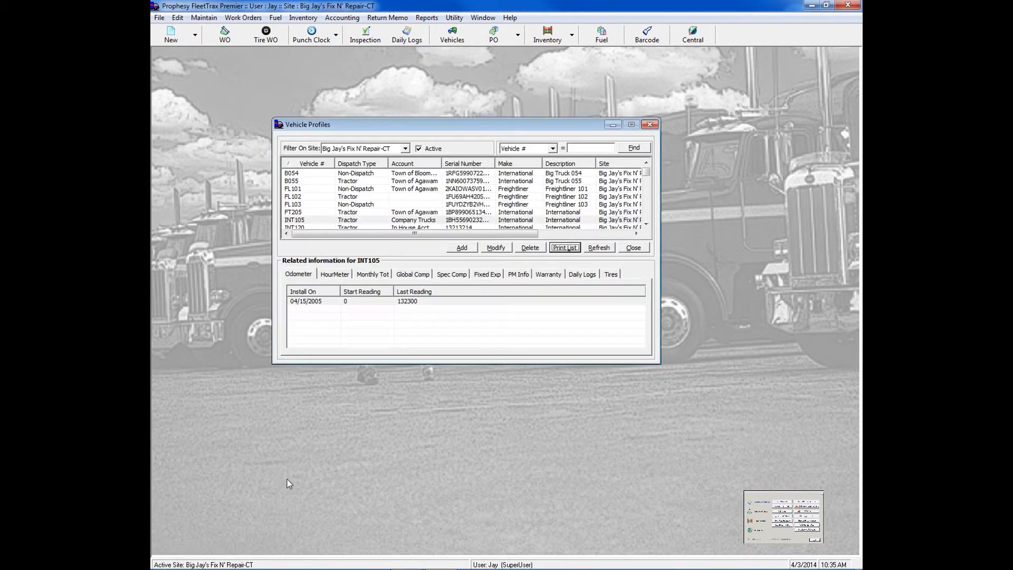
left_click(431, 221)
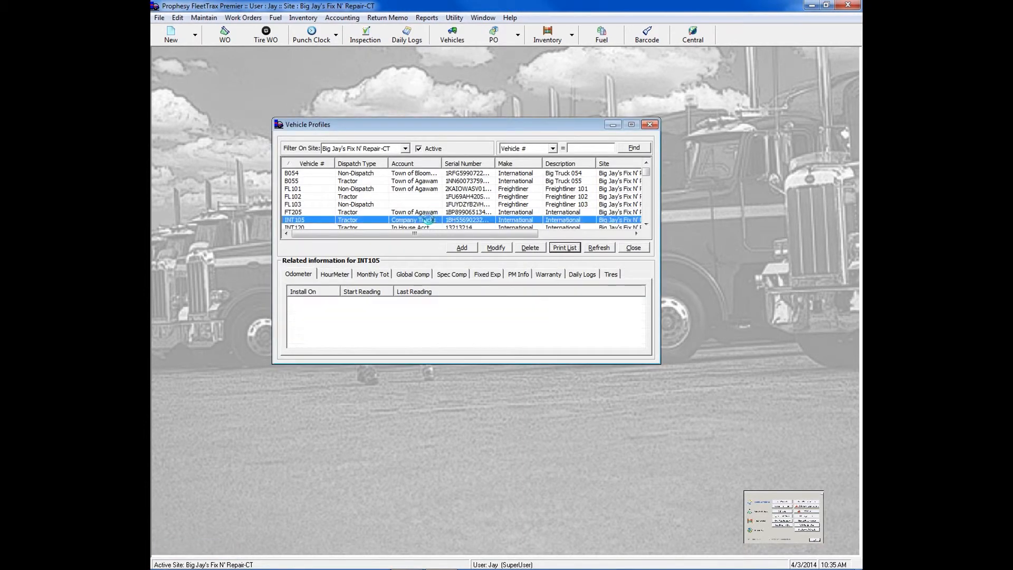
left_click(502, 248)
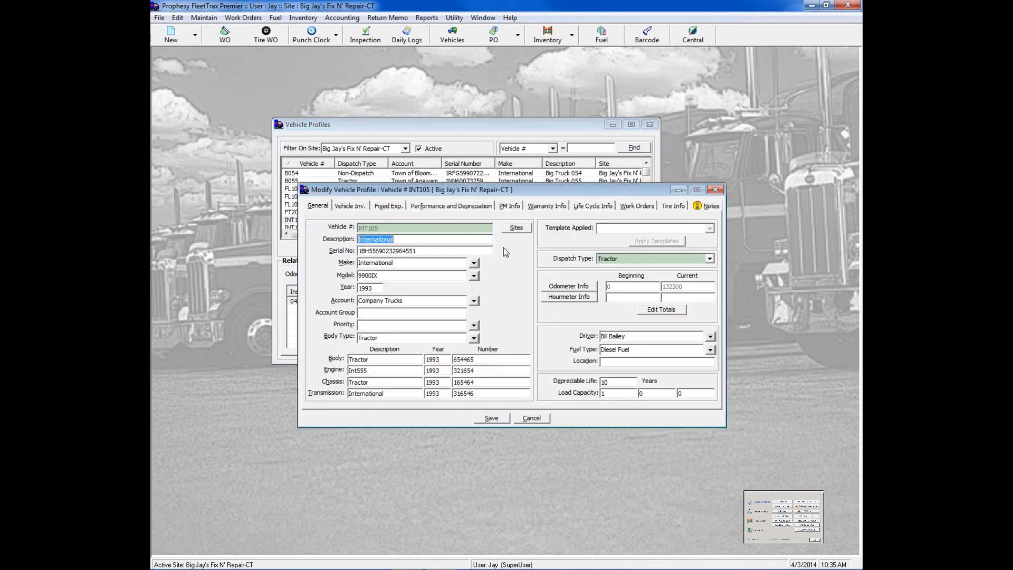
- Examine INT105's maintenance schedule, the alternator's warranty entry and the installed tires
left_click(511, 207)
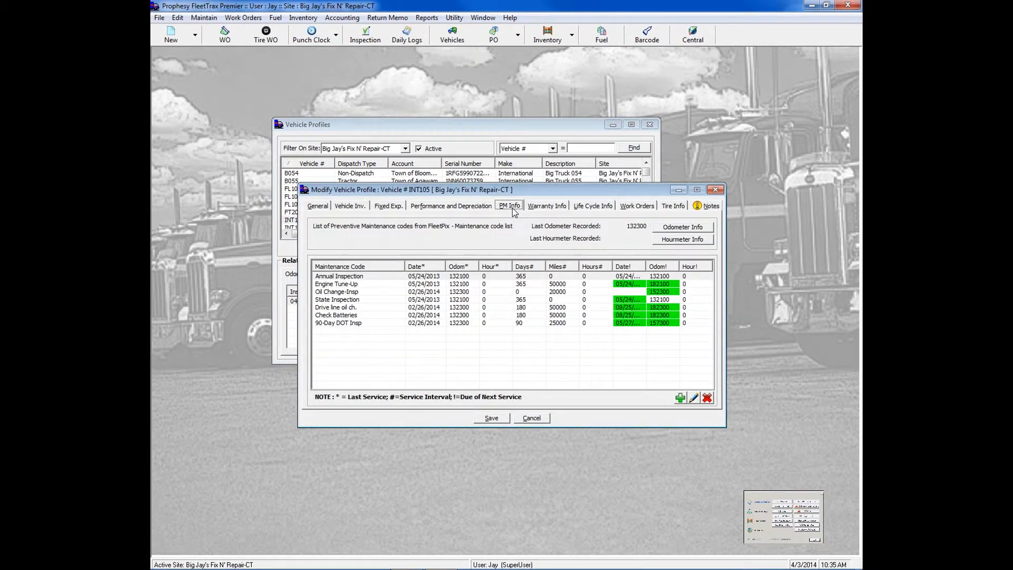
left_click(546, 206)
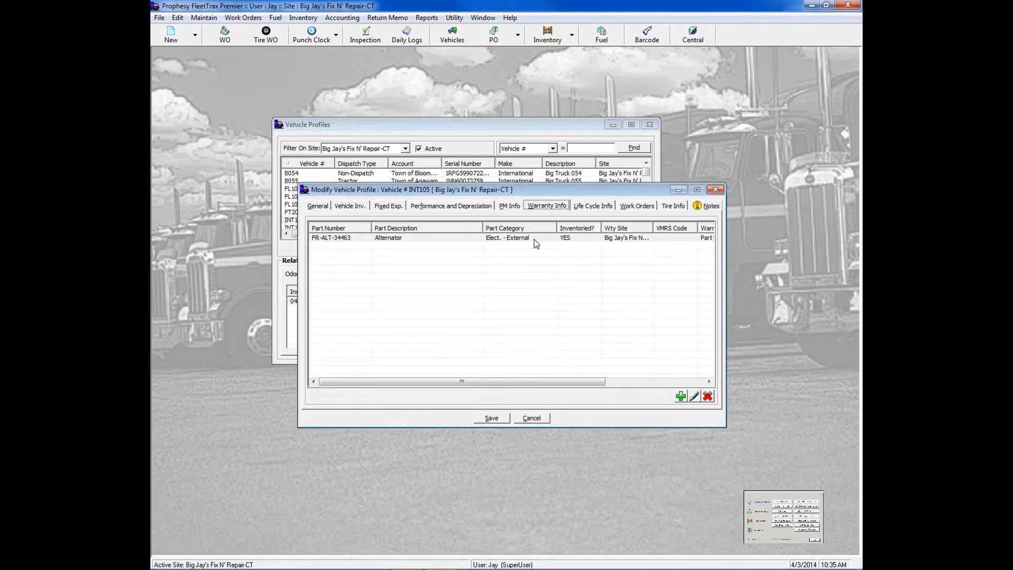
left_click(534, 238)
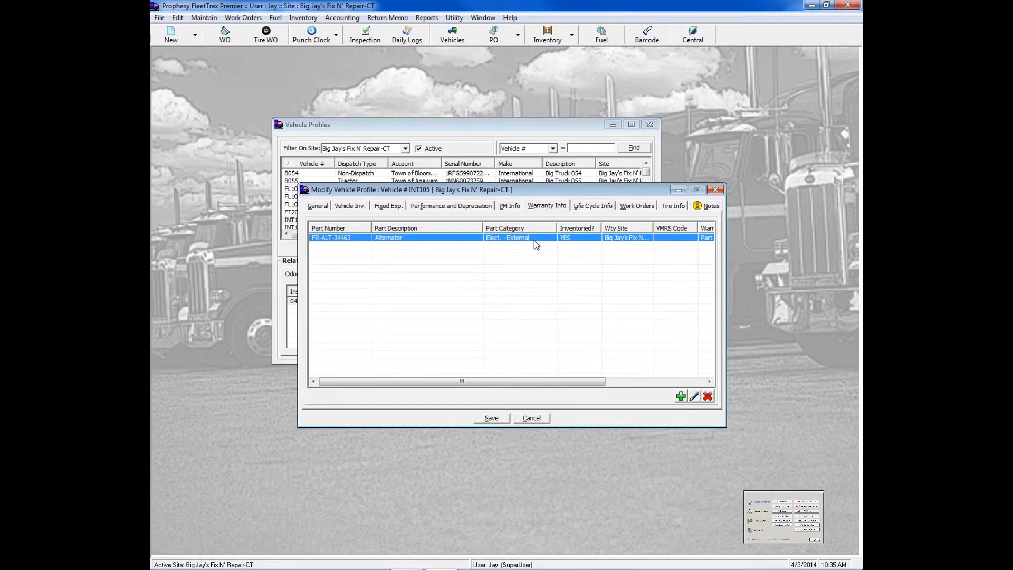
left_click(666, 206)
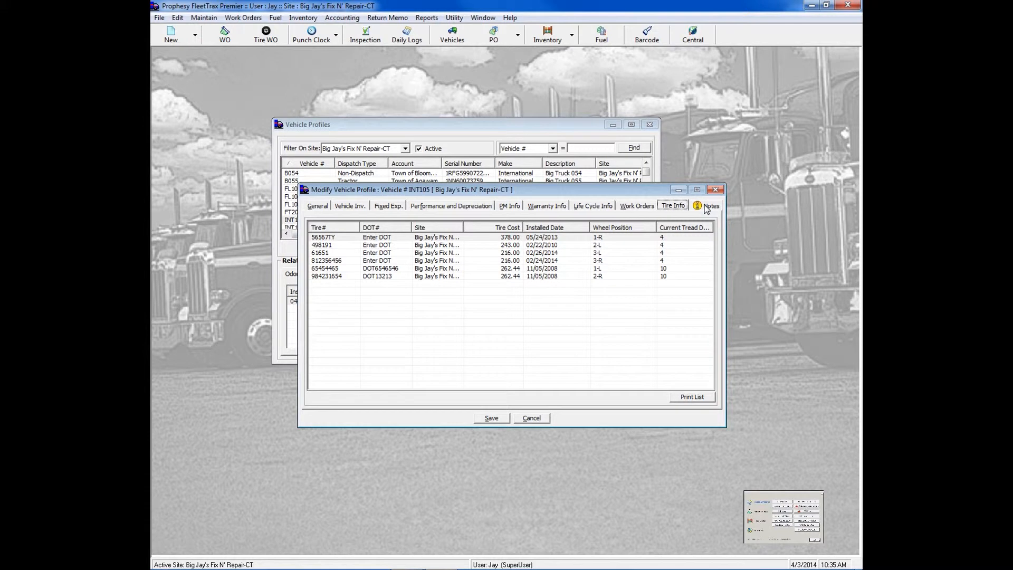
- Save INT105's profile, close the vehicle list, and restore the FleetTrax Central window
left_click(499, 424)
left_click(652, 125)
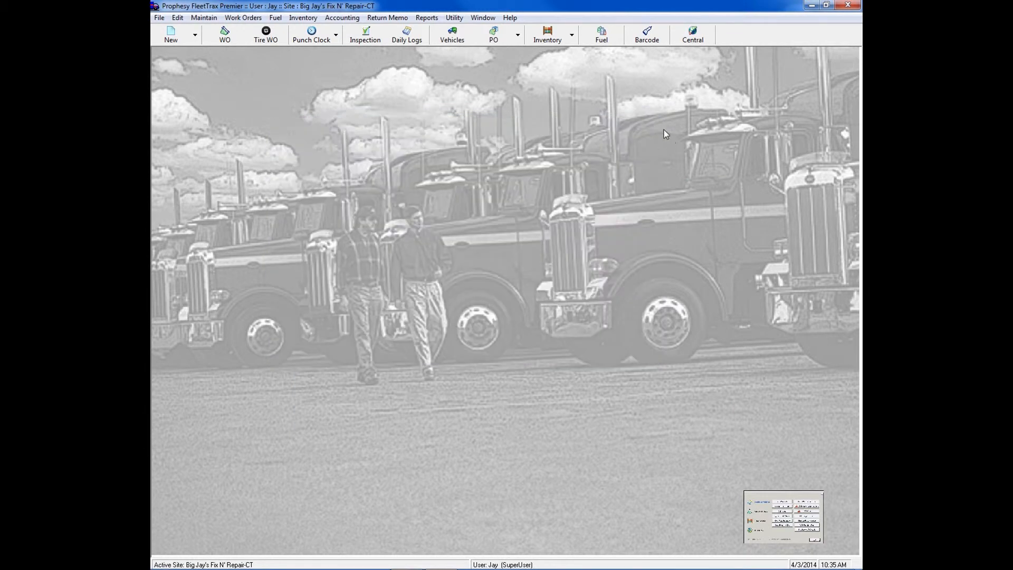
left_click(758, 499)
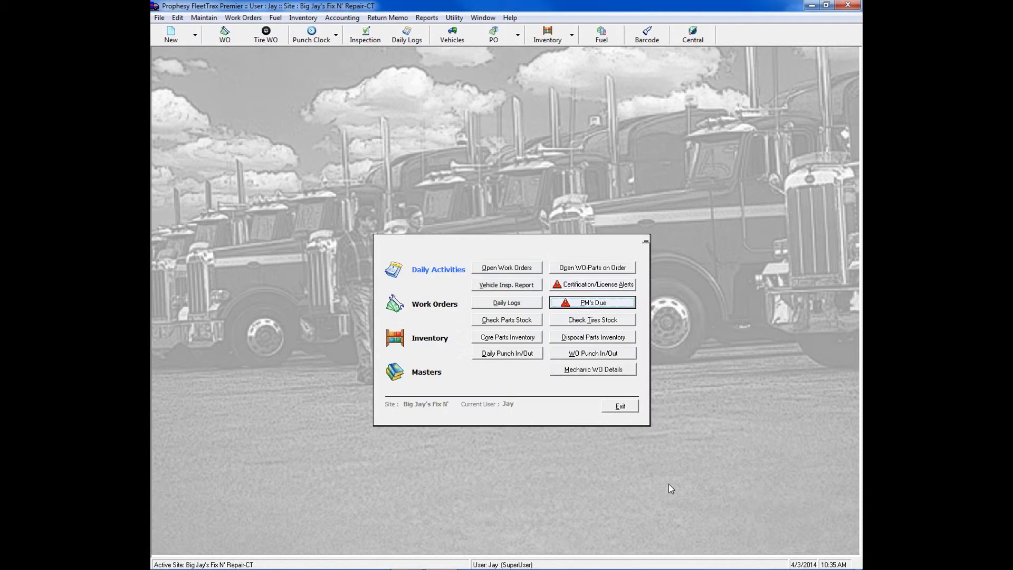
- Open the parts stock check and bring up the record of part 110672, ADHESIVE, MIRROR
left_click(507, 319)
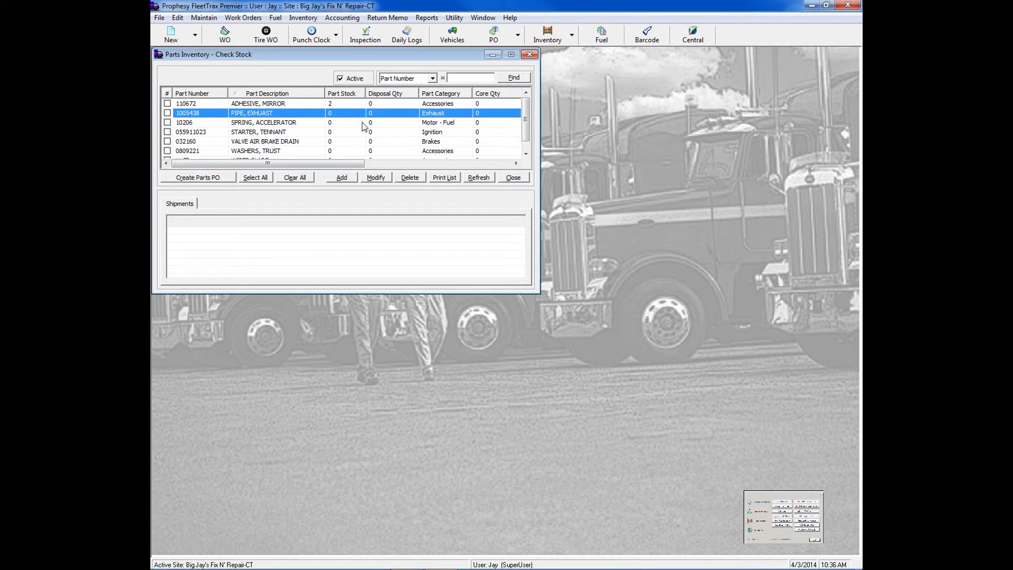
left_click_drag(309, 57, 480, 139)
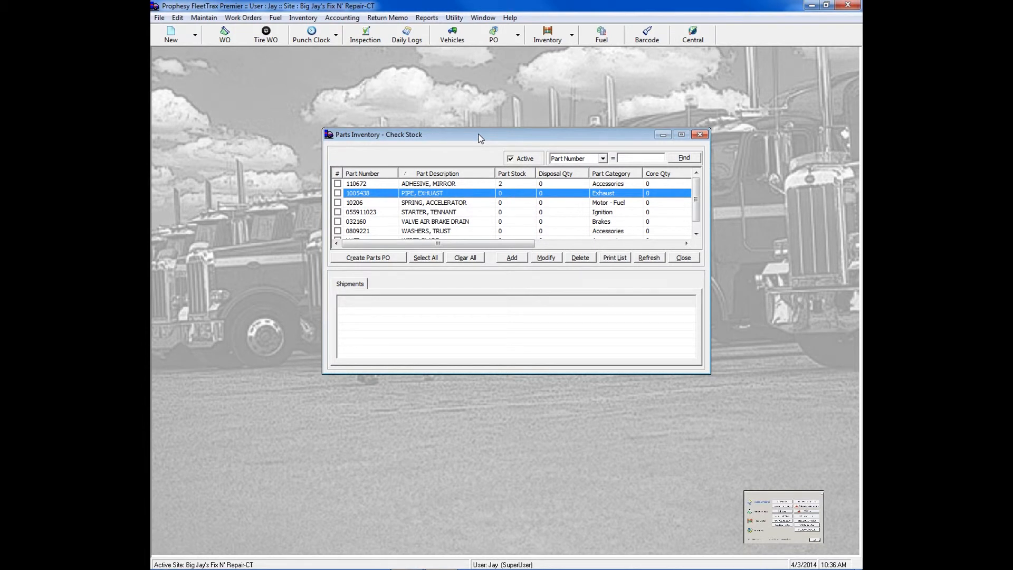
left_click(469, 185)
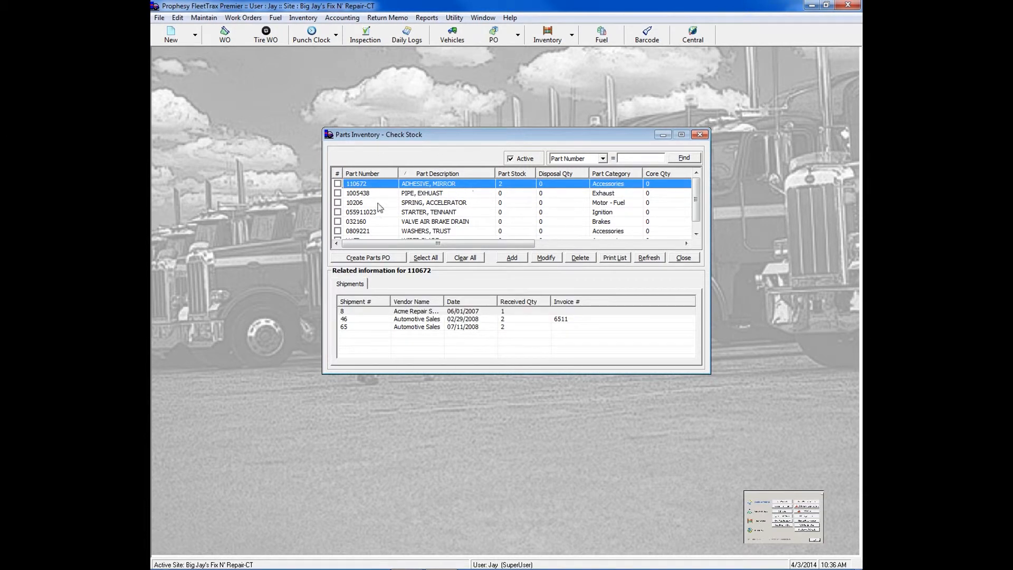
left_click(338, 184)
double_click(420, 183)
left_click_drag(421, 182, 414, 142)
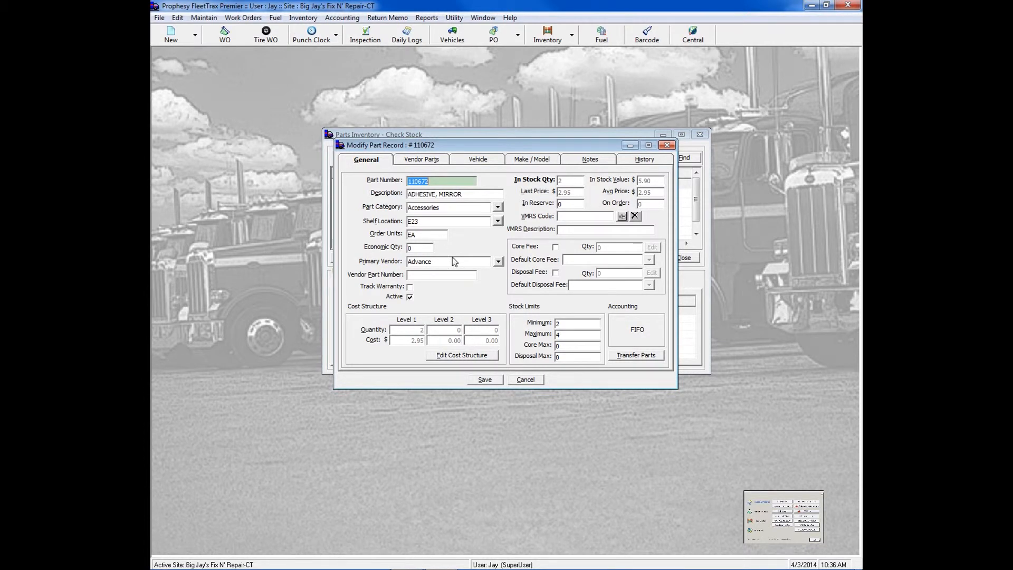
- Examine the minimum and maximum stock limits in the mirror adhesive's part record
left_click(560, 323)
left_click(570, 336)
left_click(573, 324)
left_click_drag(459, 149, 486, 145)
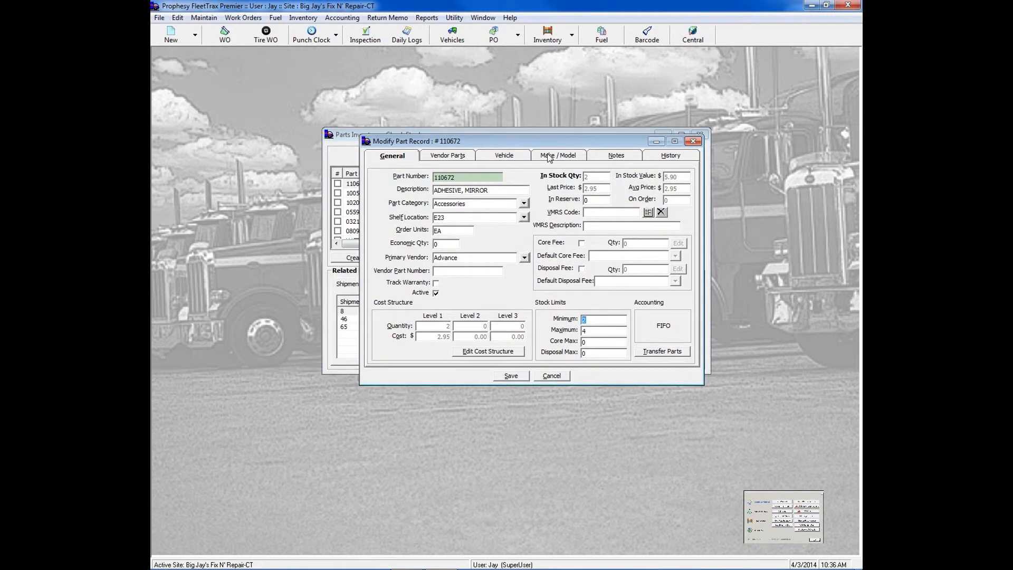
- Assign vehicle KW101 to the mirror adhesive part, and remove it from the selected vehicles again
left_click(520, 160)
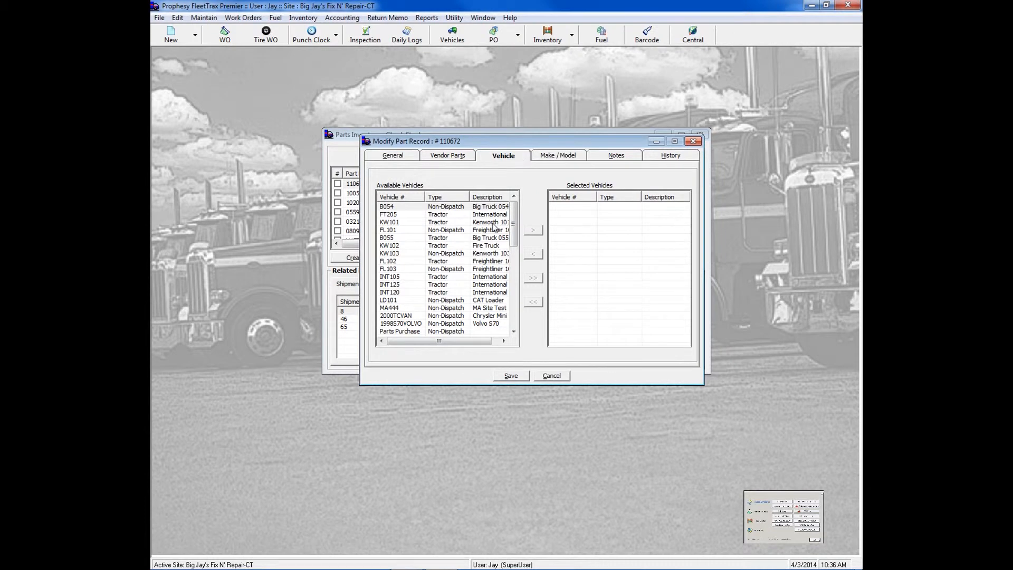
double_click(425, 222)
left_click(559, 208)
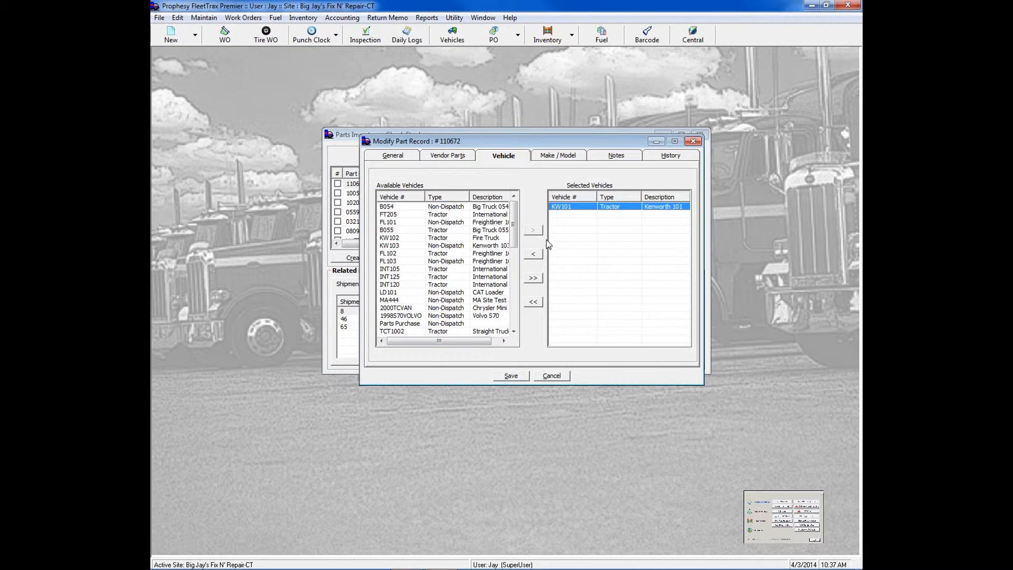
left_click(533, 254)
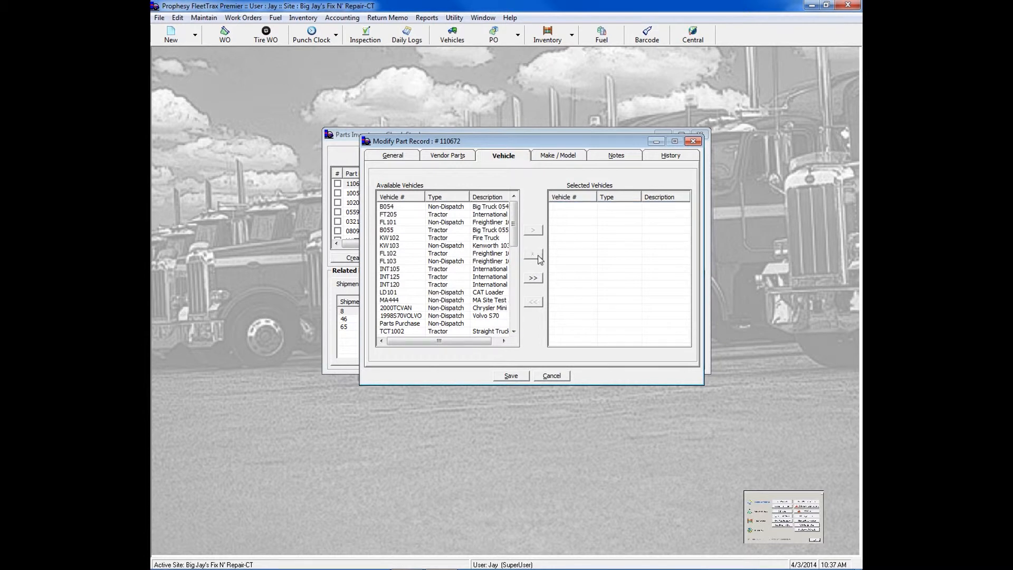
- Check the part's make and model list, and close the part record without saving changes
left_click(567, 156)
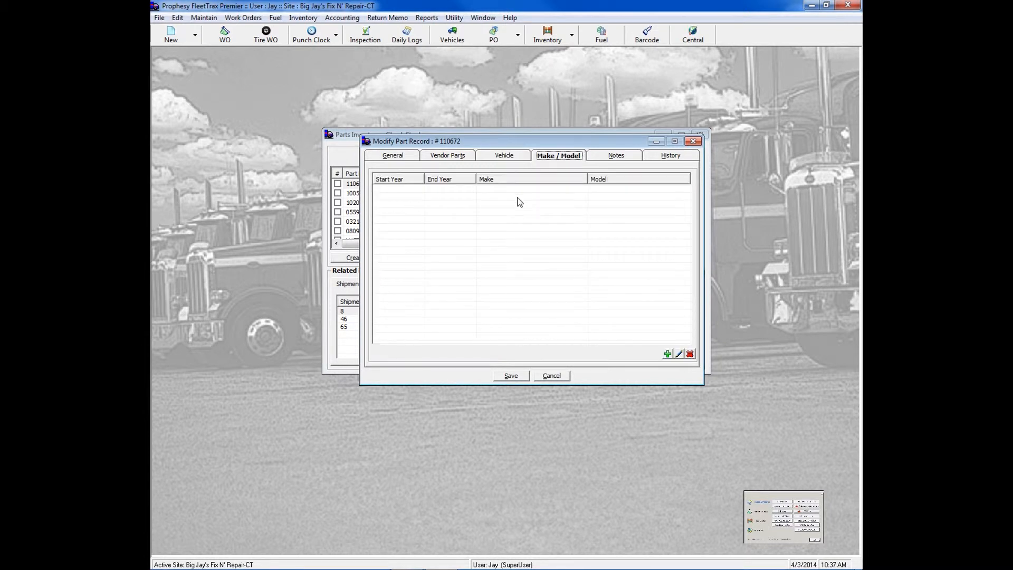
left_click(394, 154)
left_click(551, 376)
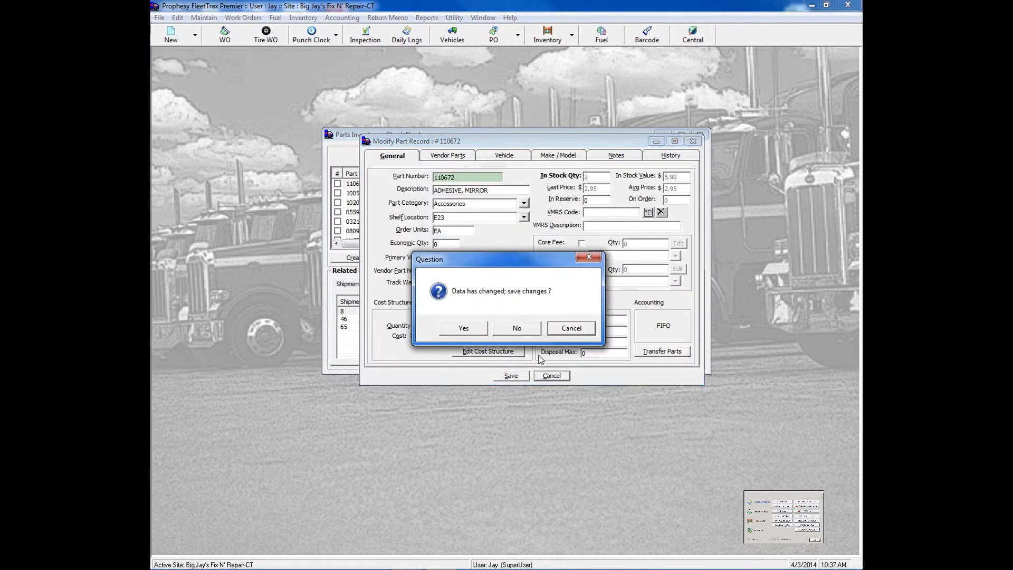
left_click(522, 331)
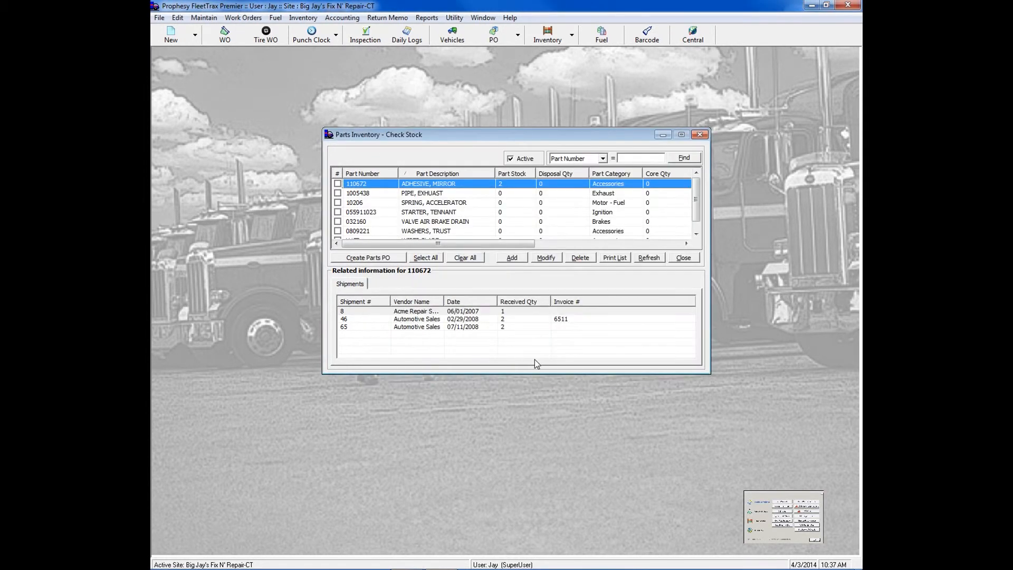
- Create a parts purchase order for part 110672 and set its order date to 04/03/2014
left_click(338, 184)
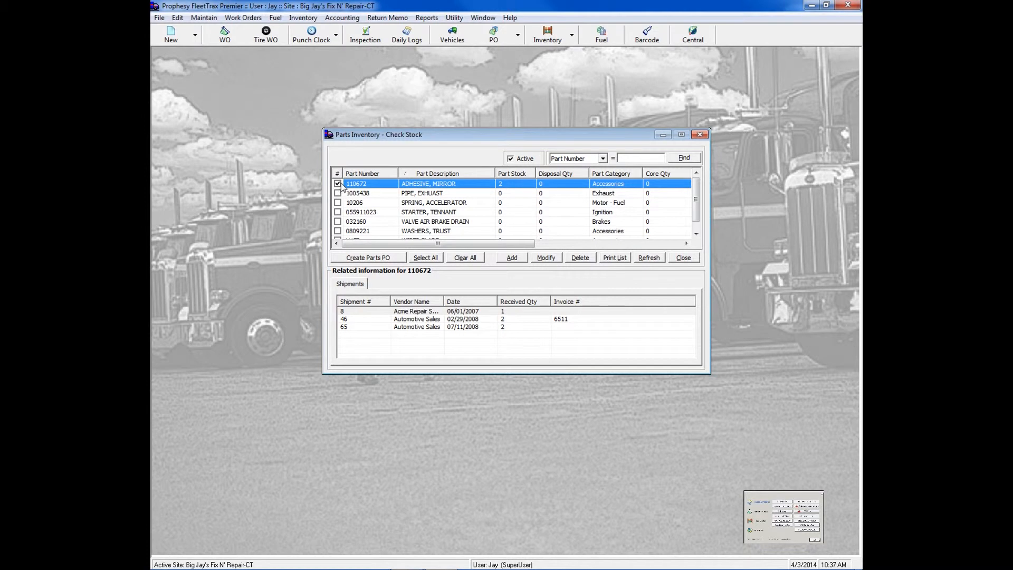
left_click(372, 258)
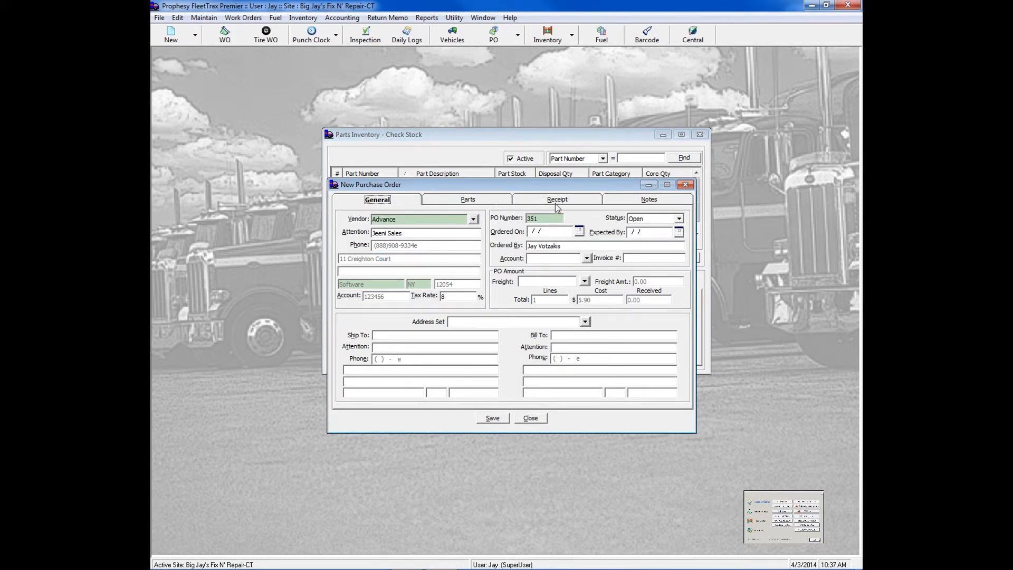
left_click(578, 232)
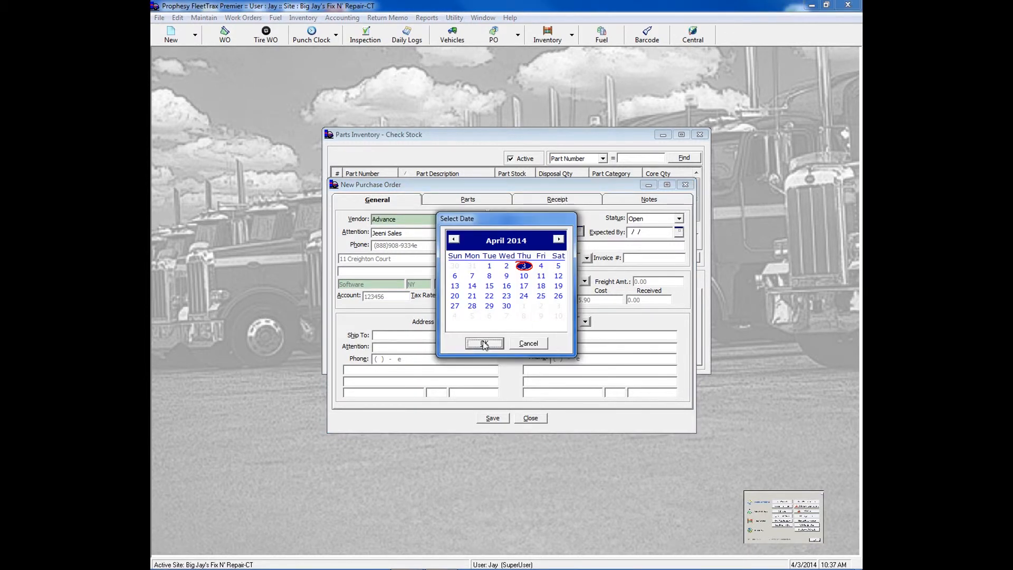
double_click(525, 267)
left_click(572, 247)
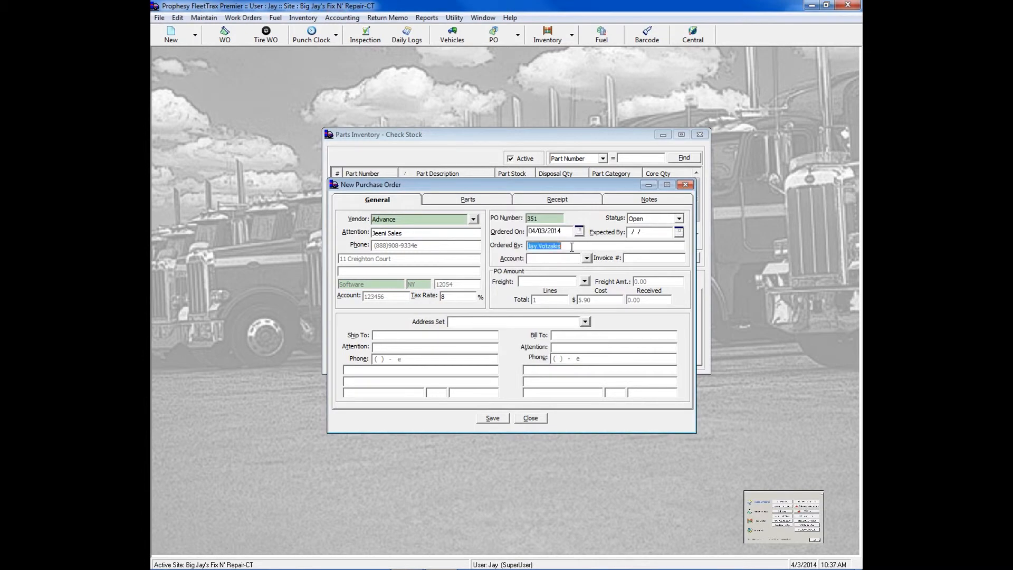
- Set the purchase order's address set to Big Jay's Fix N' Repair-MA and review the ordered part's quantity and price
left_click(585, 321)
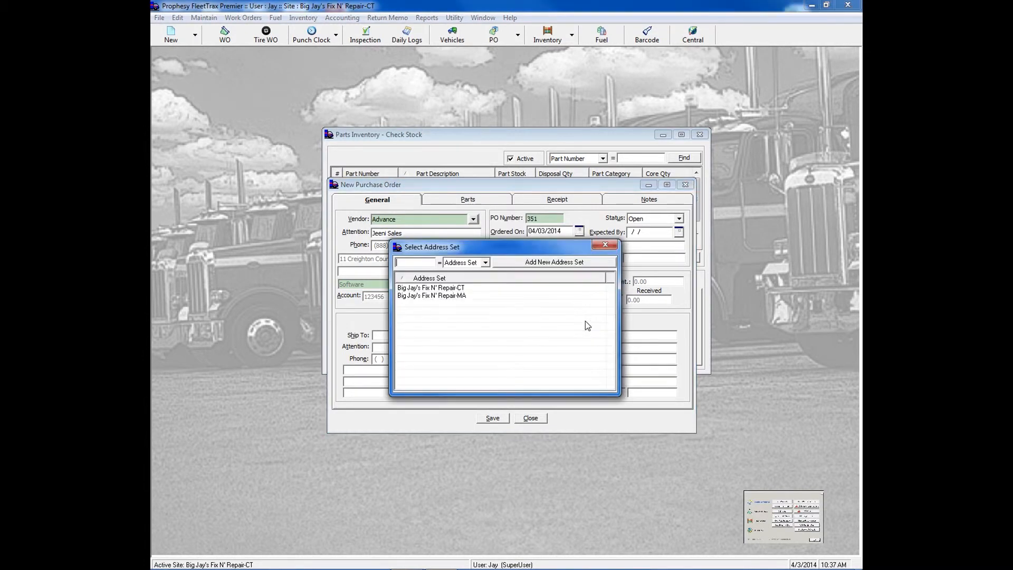
double_click(458, 295)
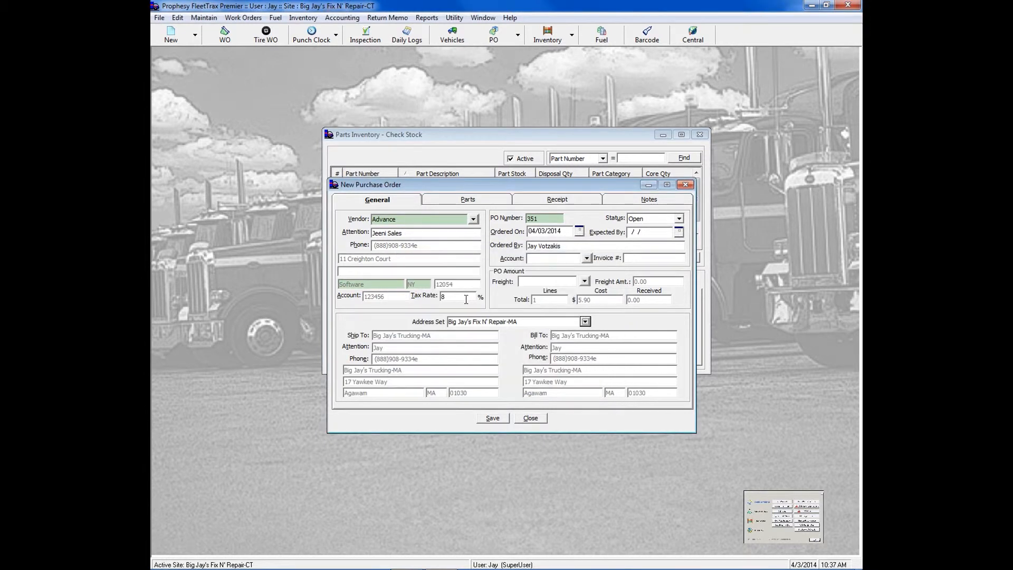
left_click_drag(461, 180, 509, 137)
left_click(513, 156)
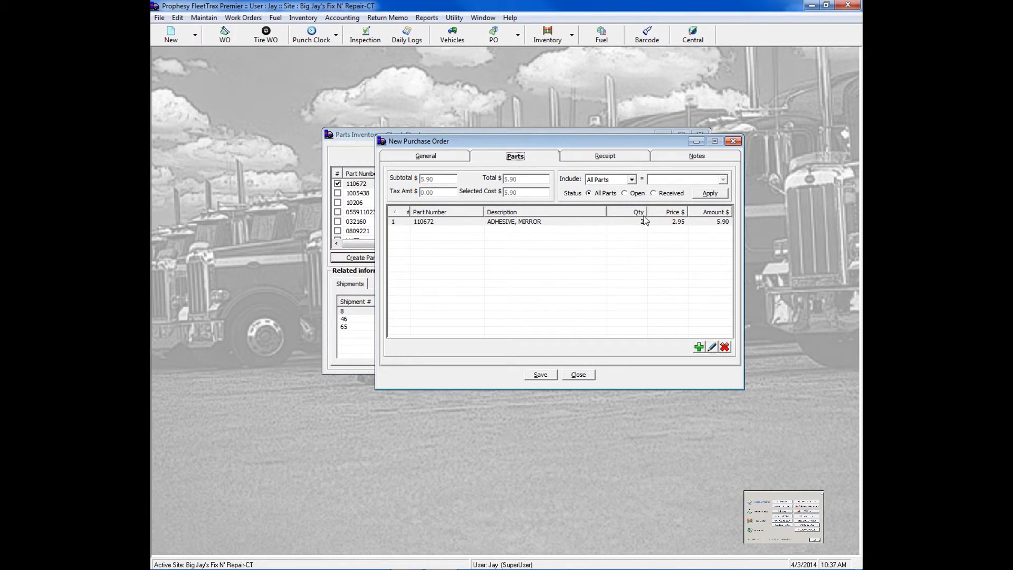
left_click(442, 157)
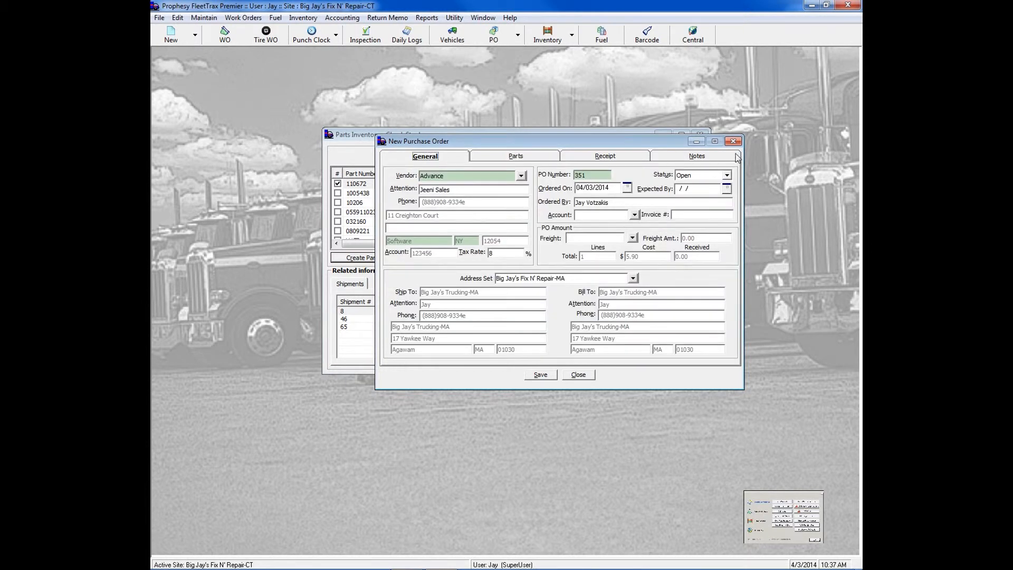
- Set the new purchase order's status to Posted and save the order
left_click(699, 177)
left_click(692, 204)
left_click(544, 329)
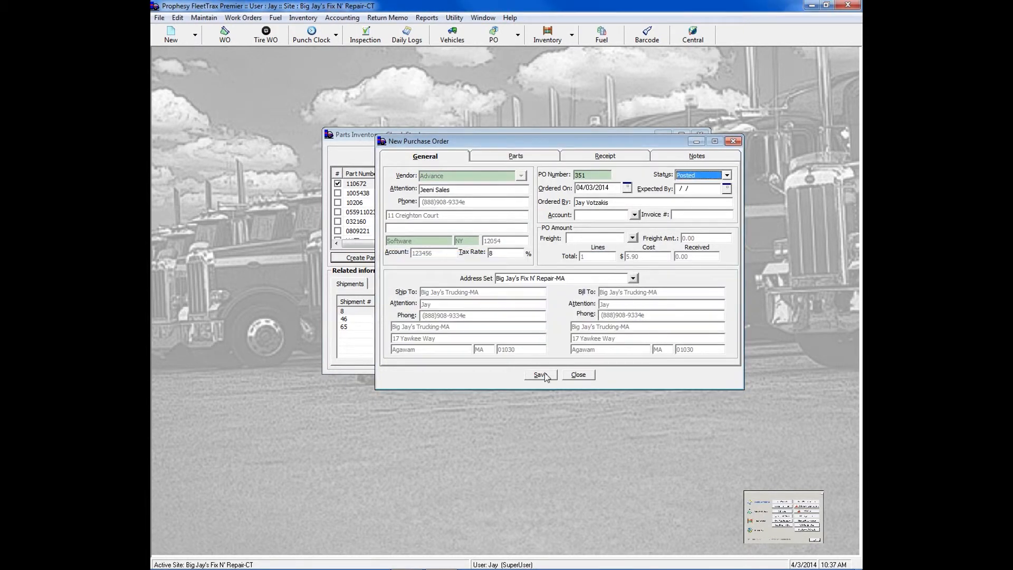
left_click(540, 375)
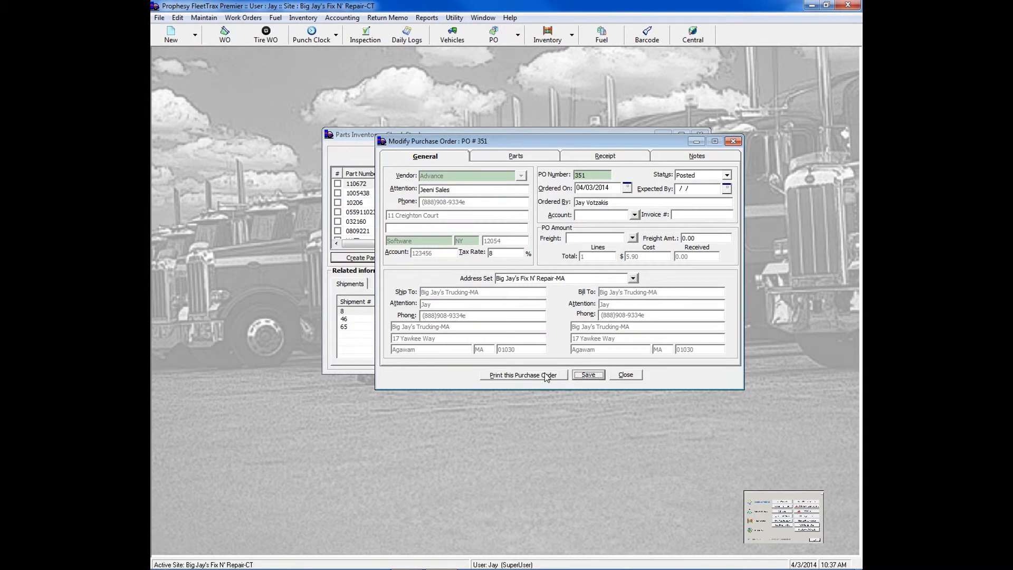
- Preview the printable purchase order report down to its parts section, and close the preview
left_click(544, 375)
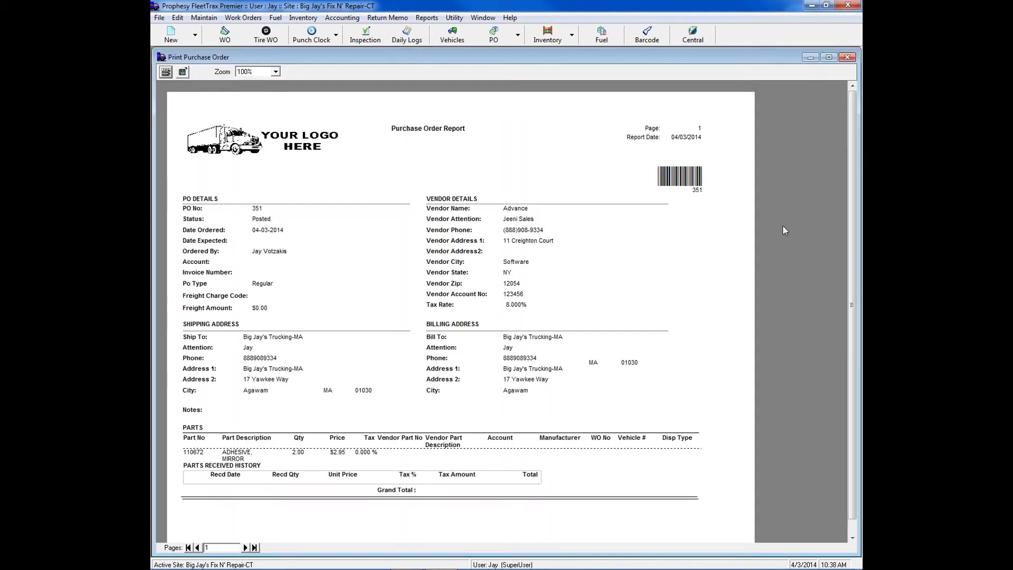
left_click_drag(853, 201, 859, 238)
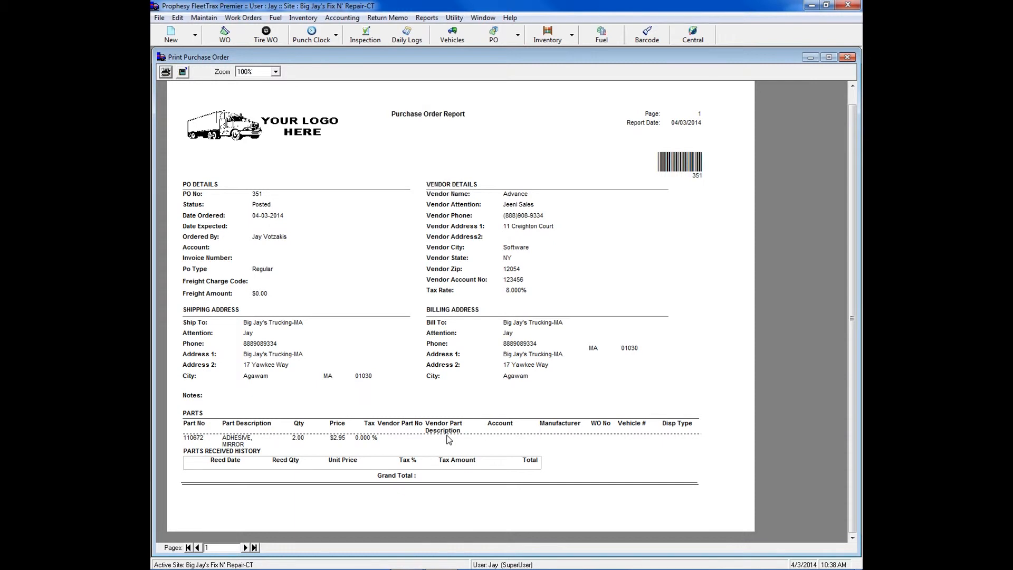
left_click(846, 57)
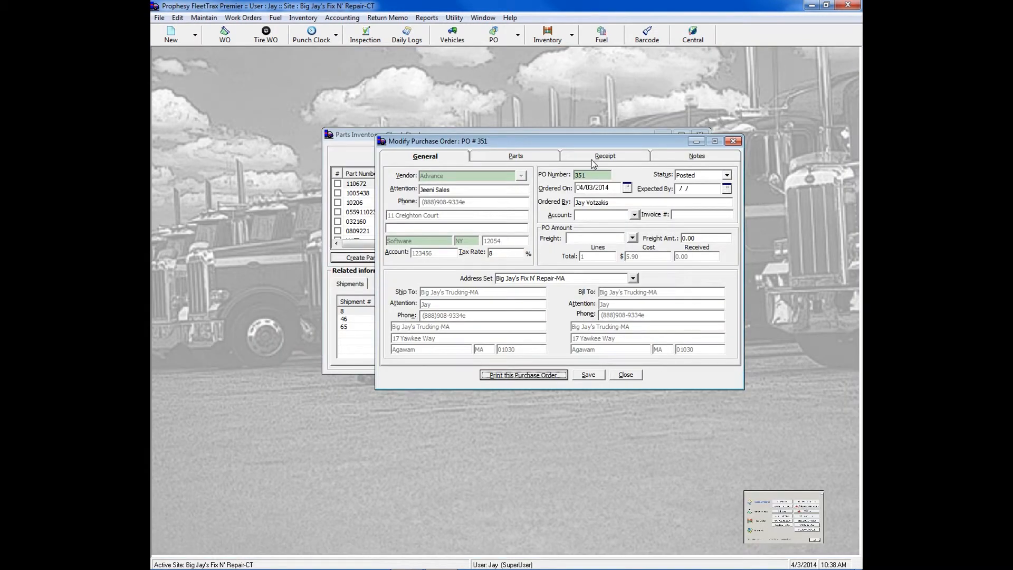
- Receive all parts on the purchase order, and preview the barcode labels for the received mirror adhesive
left_click(593, 161)
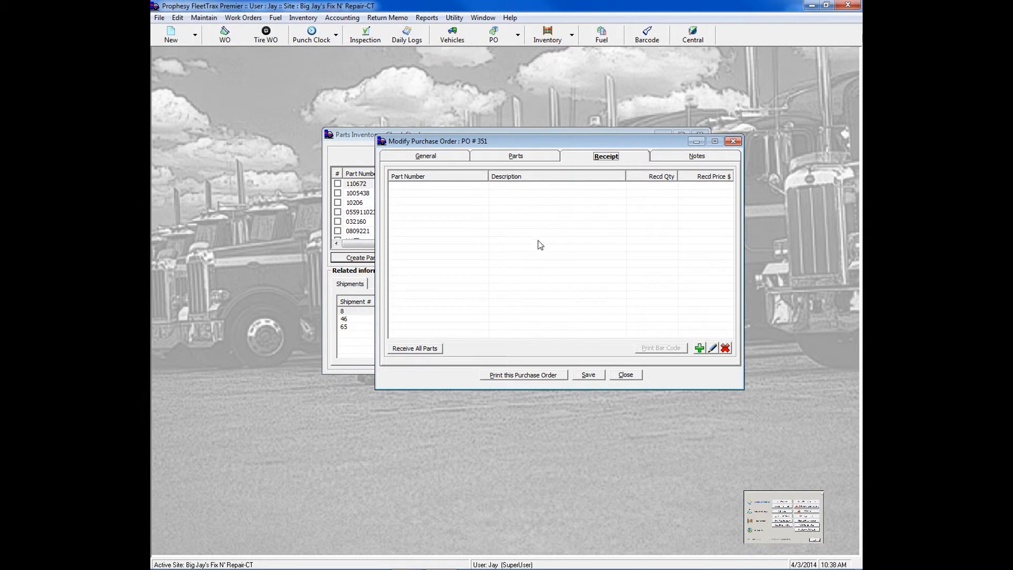
left_click(409, 349)
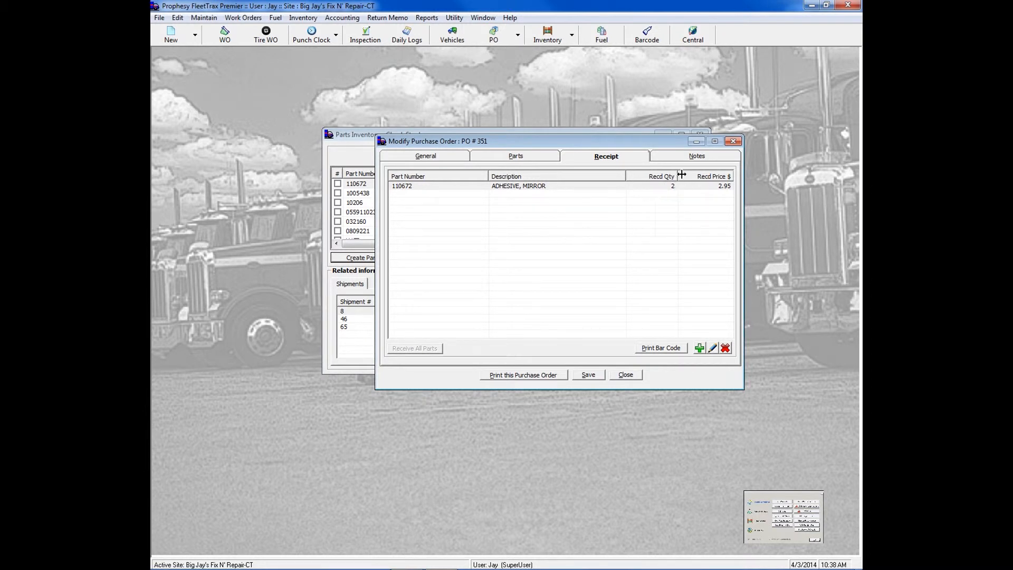
left_click(669, 349)
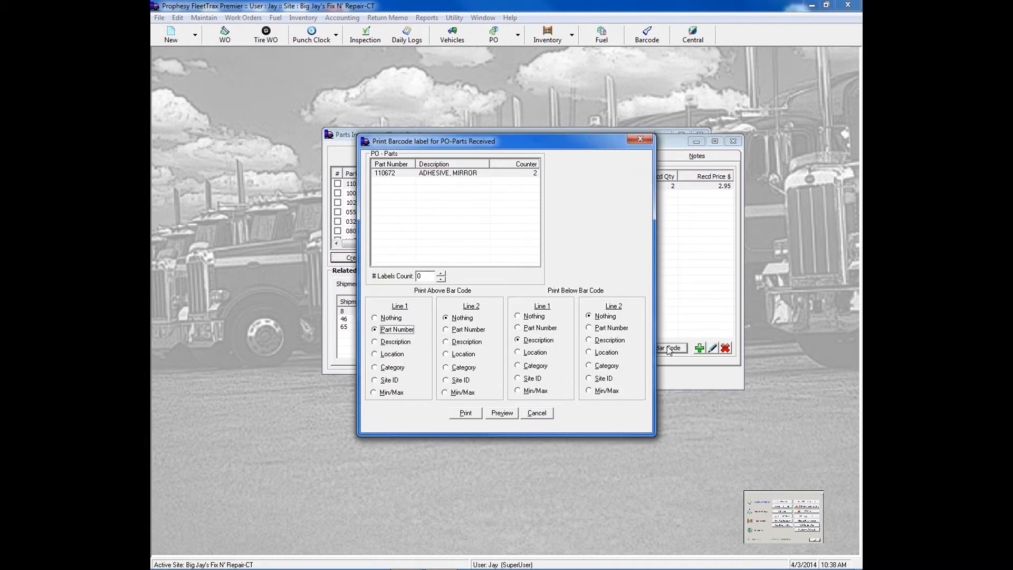
left_click(502, 413)
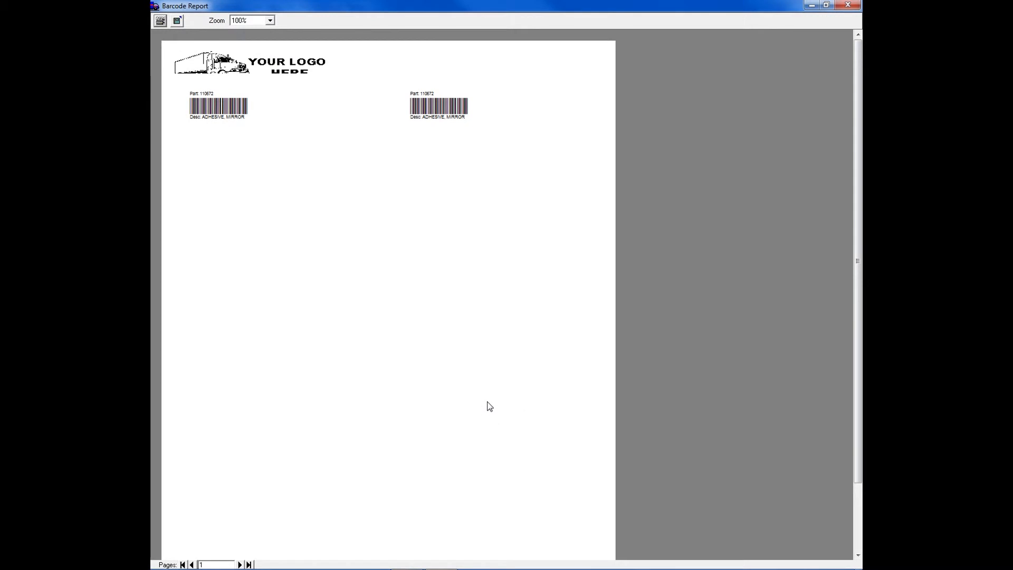
left_click(851, 15)
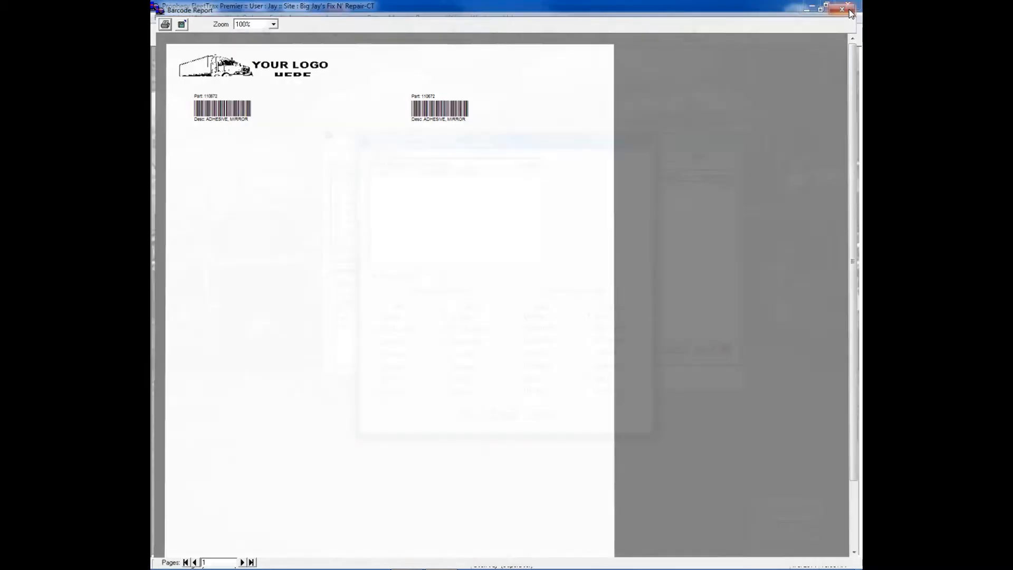
left_click(644, 139)
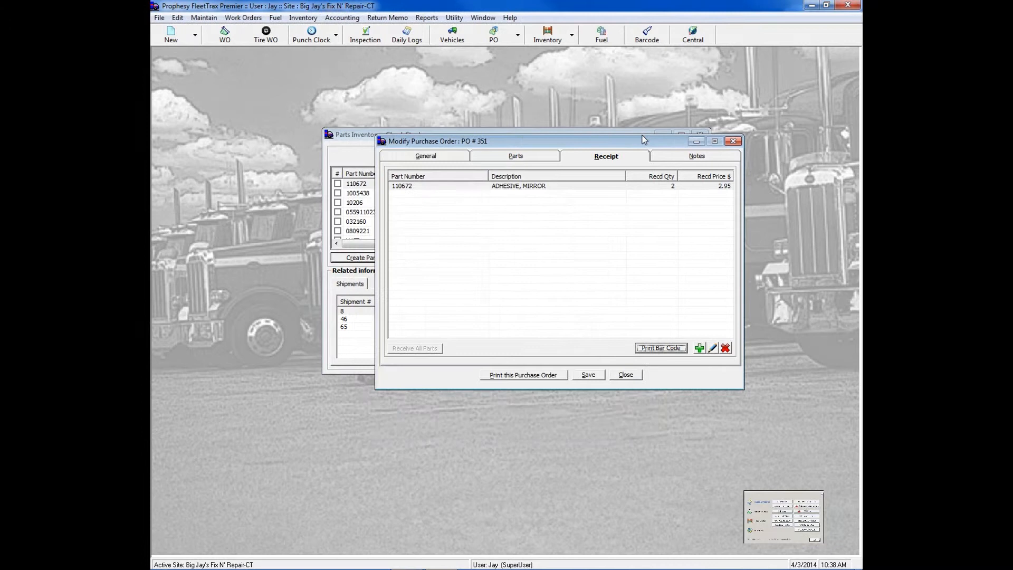
- Set the purchase order's status to Closed, confirm and save it, and return to the parts stock list
left_click(418, 158)
left_click(718, 175)
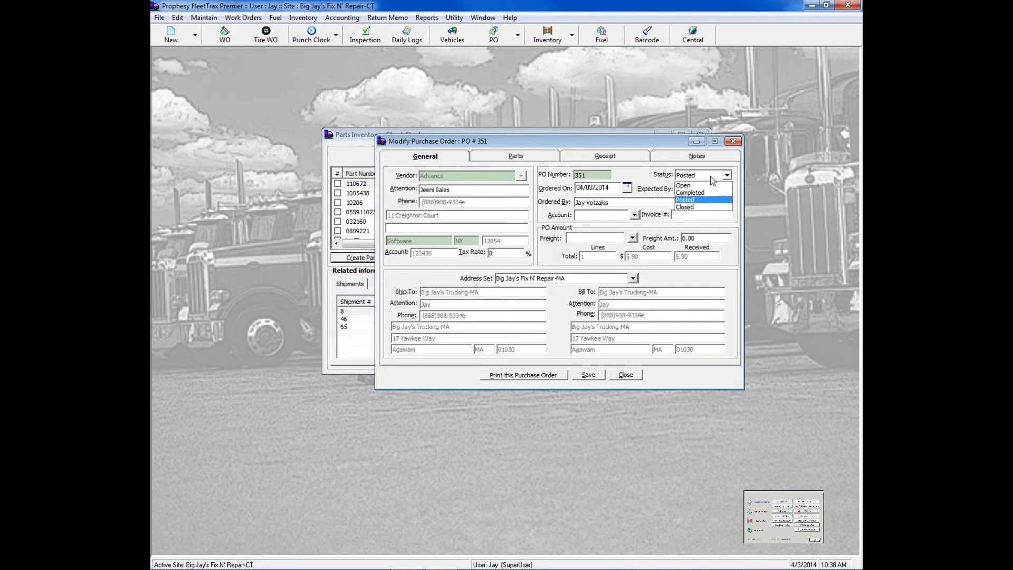
left_click(697, 201)
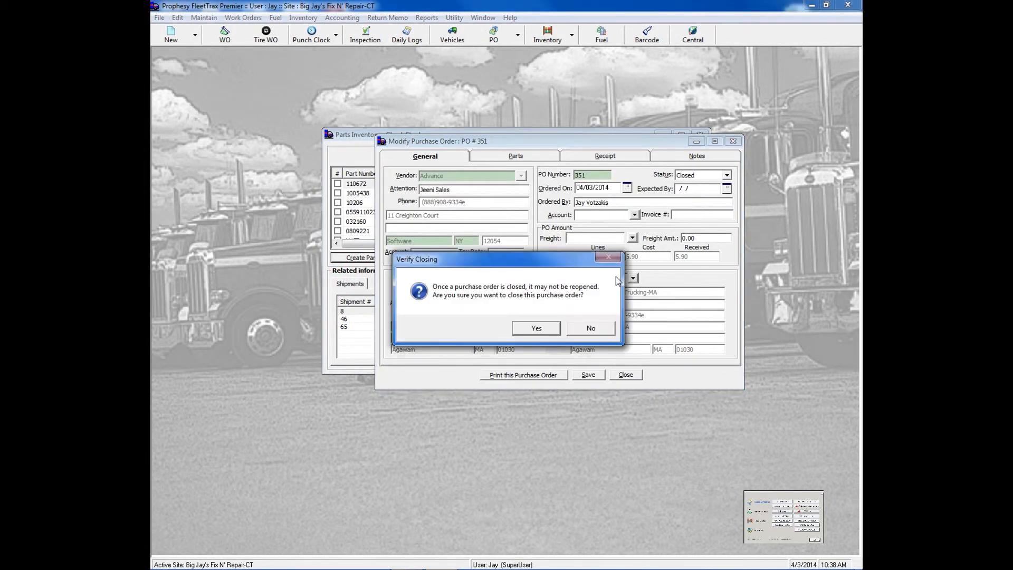
left_click(538, 331)
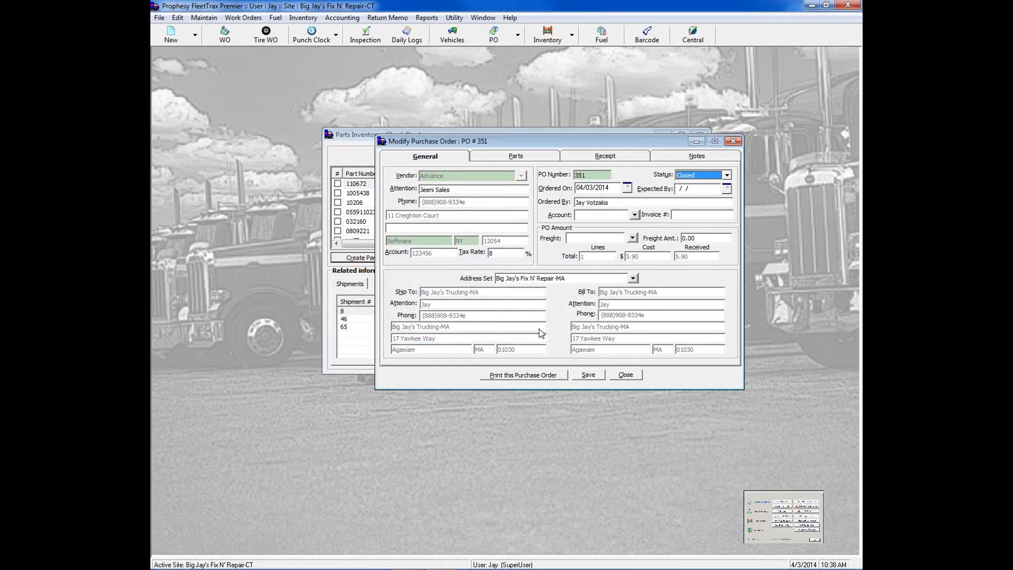
left_click(589, 375)
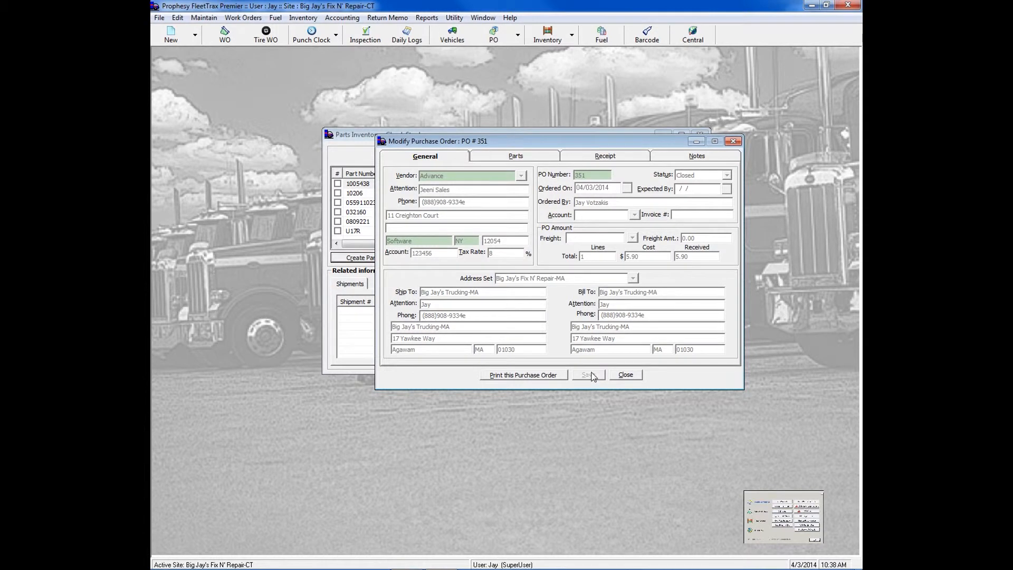
left_click(625, 375)
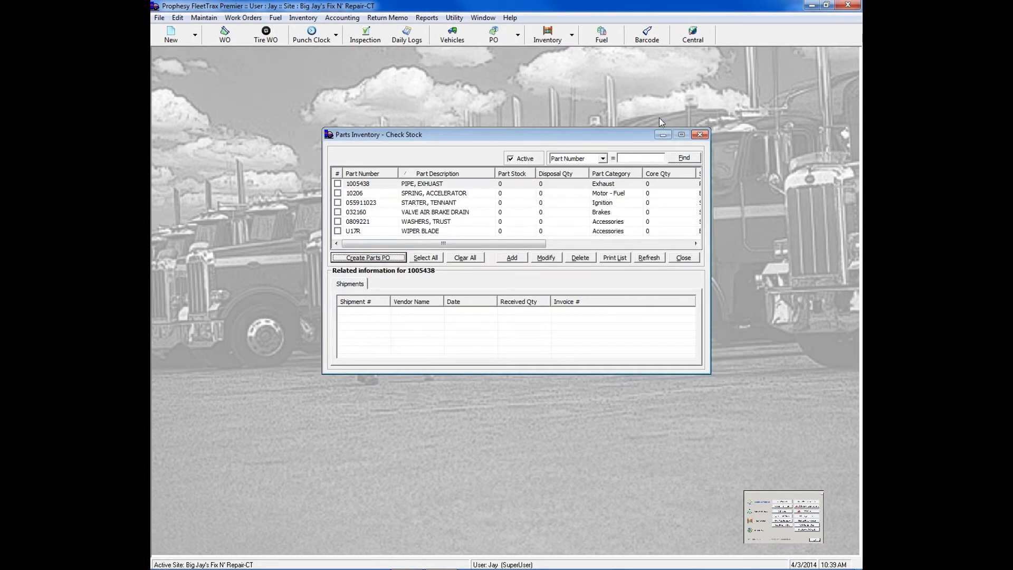
- Close the low-stock list, look up part number 110672 in the full parts inventory, and close that list
left_click(701, 134)
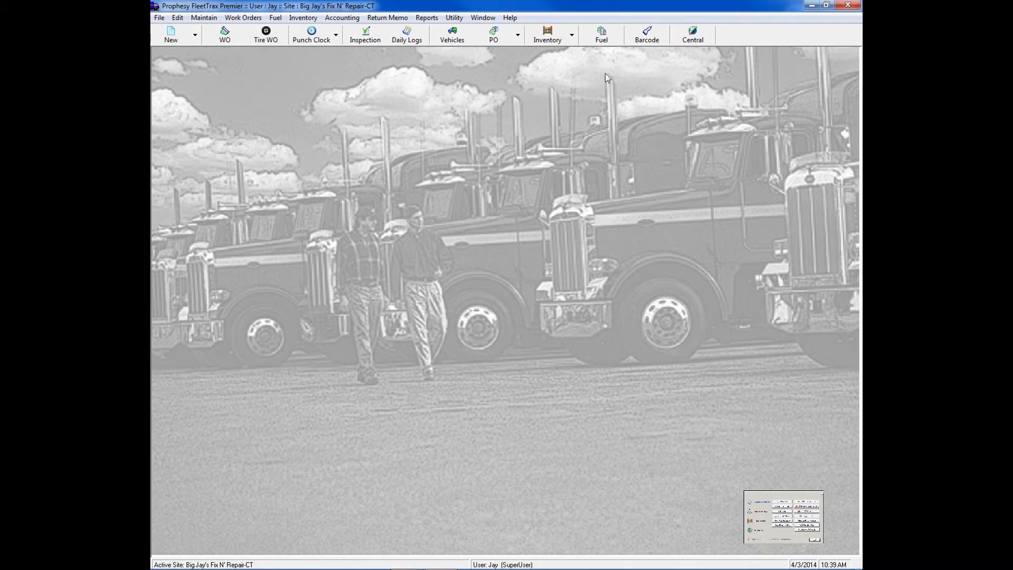
left_click(571, 36)
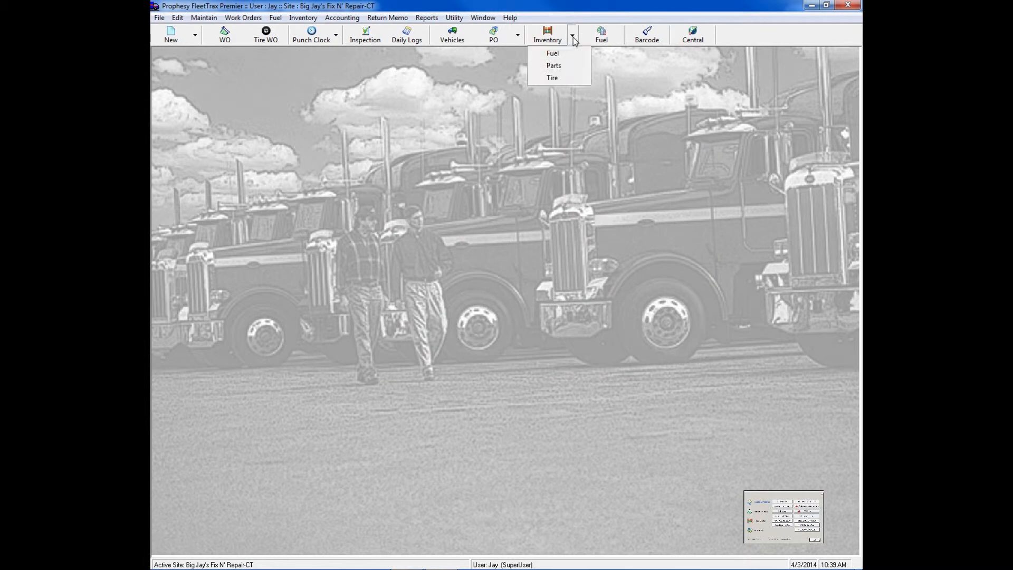
left_click(555, 65)
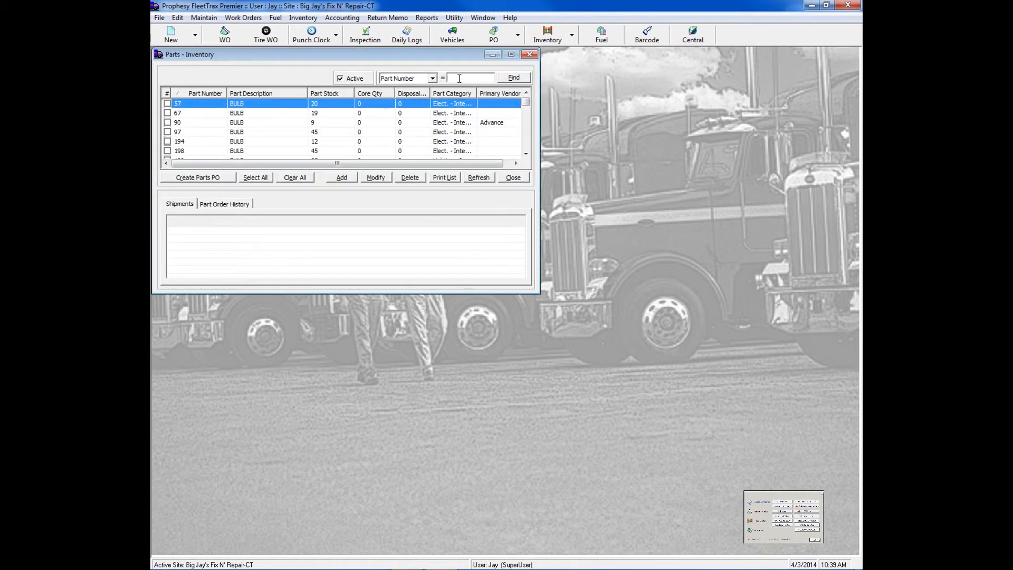
left_click(461, 79)
type("110672")
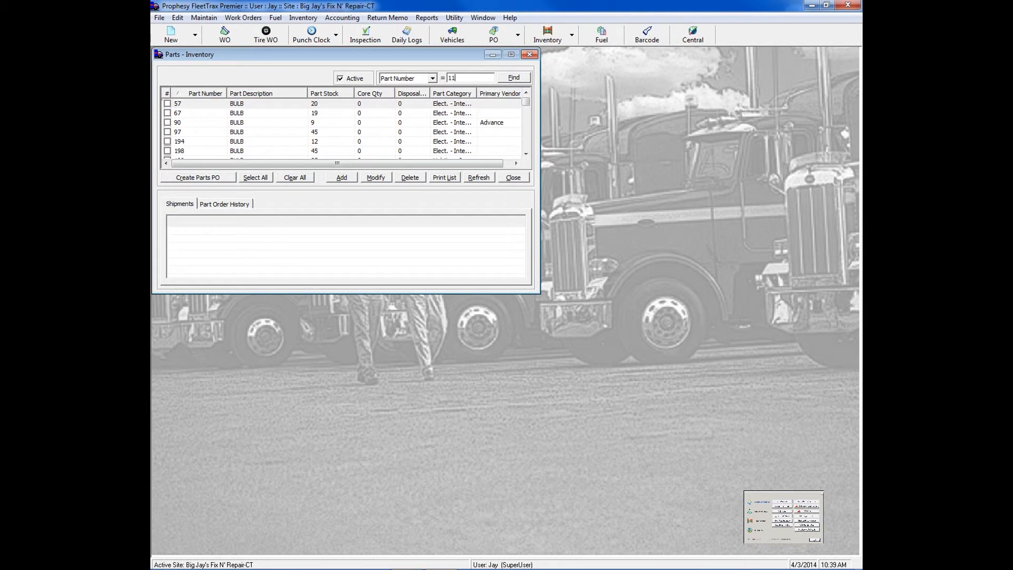
left_click(513, 78)
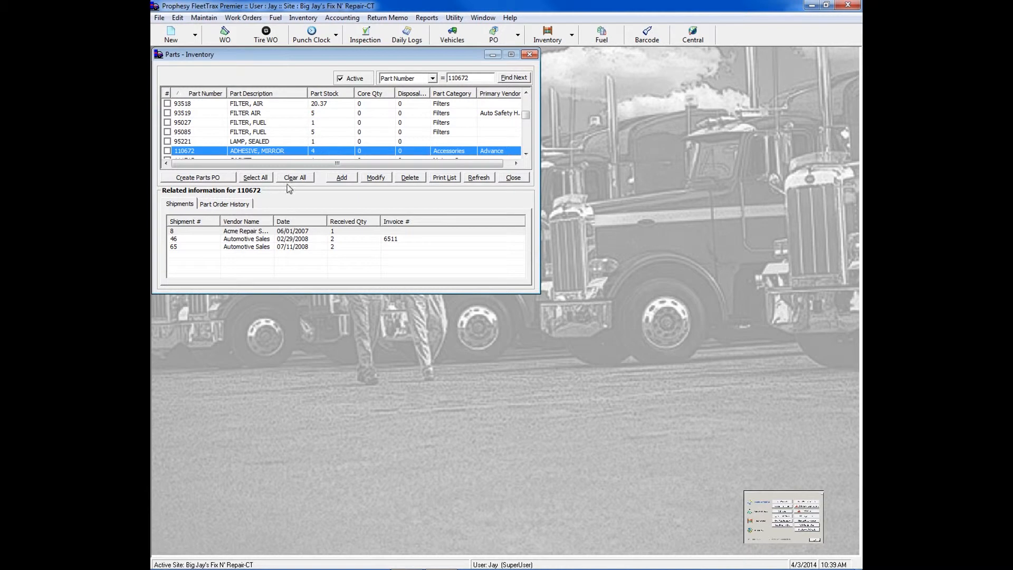
left_click(530, 56)
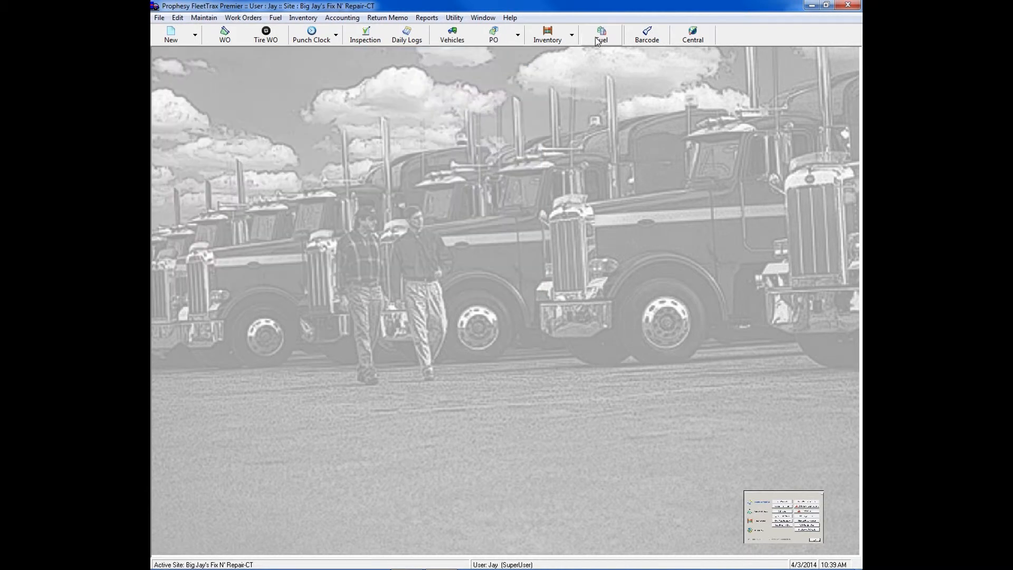
- Open the tire inventory and find the tire with serial ID 3455FTY
left_click(572, 35)
left_click(563, 79)
left_click_drag(442, 54, 594, 118)
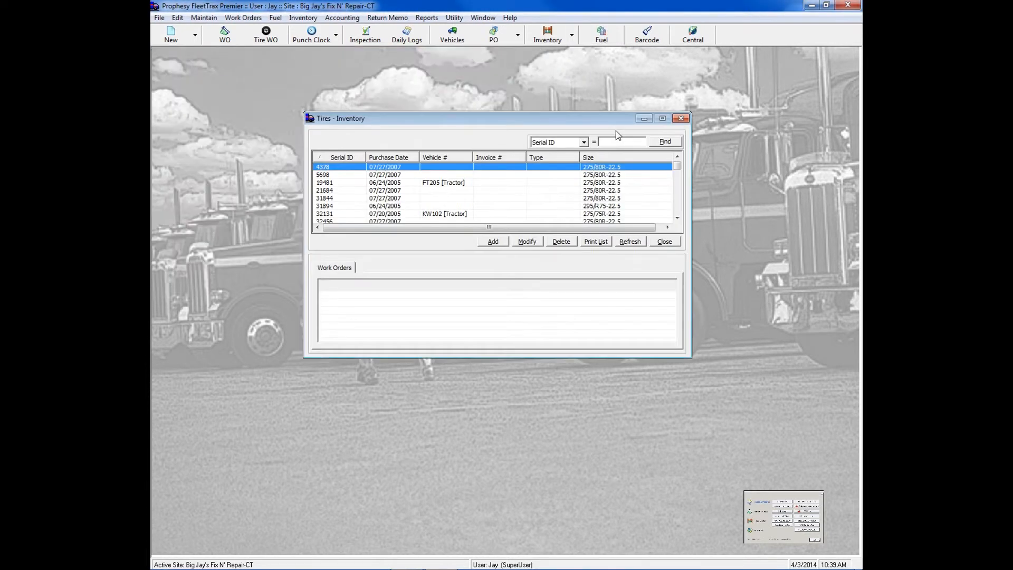
left_click(617, 142)
type("3455")
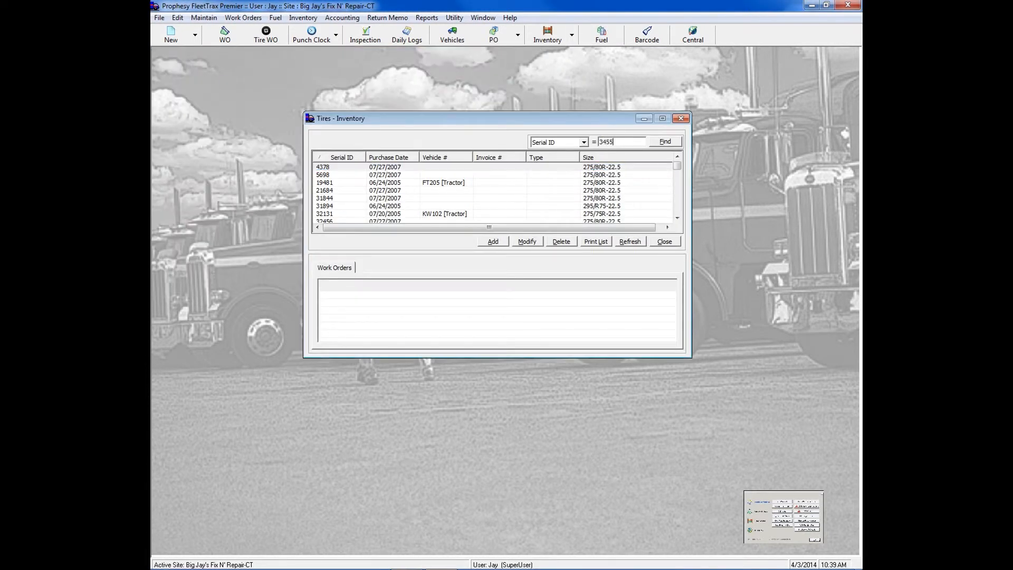
type("fty")
left_click(665, 142)
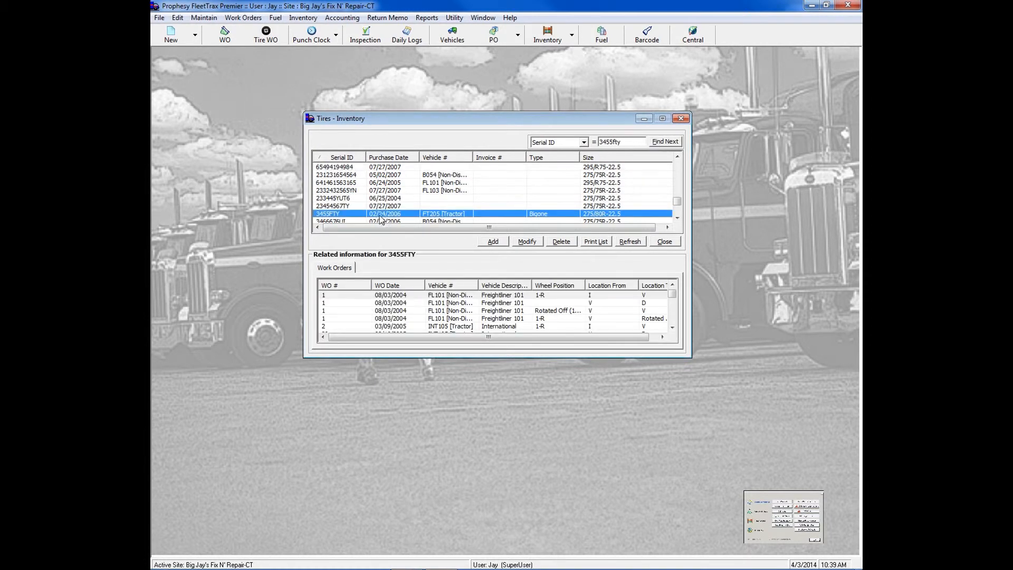
- Open the record of tire 3455FTY and examine the available condition and make choices, keeping Patched/Repaired Tire and Goodyear
left_click(527, 241)
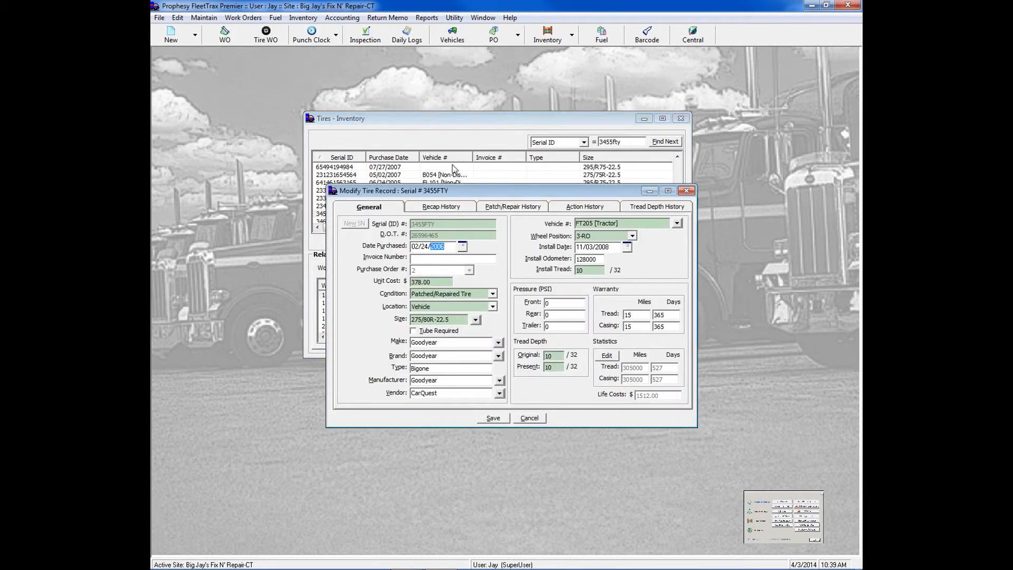
left_click_drag(457, 192, 437, 110)
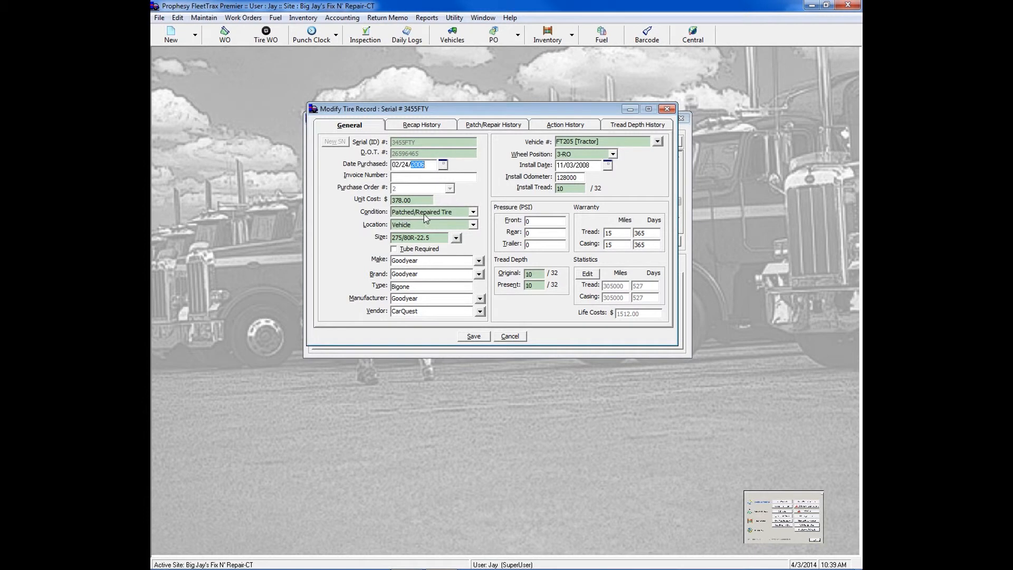
left_click(474, 213)
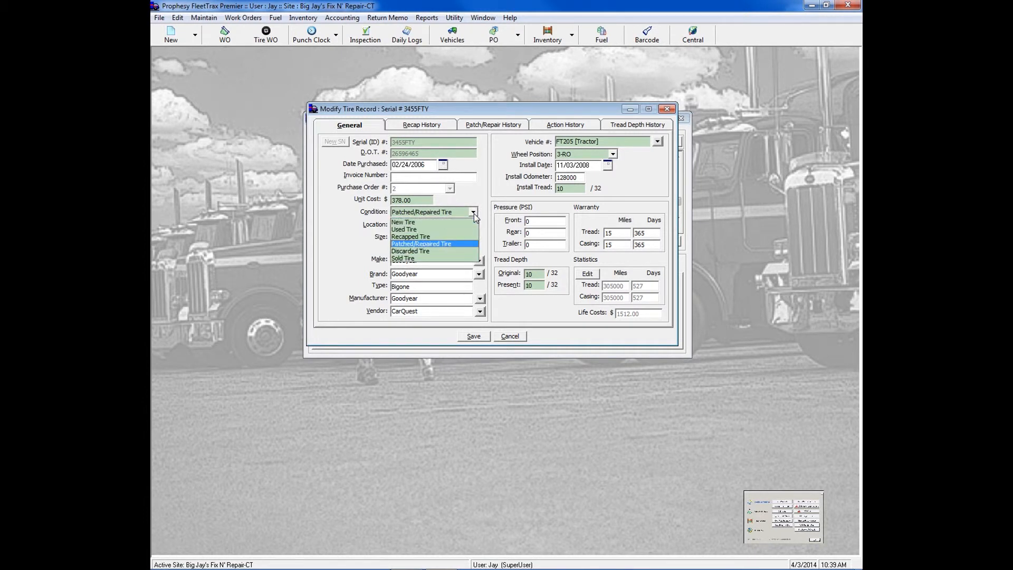
left_click(411, 243)
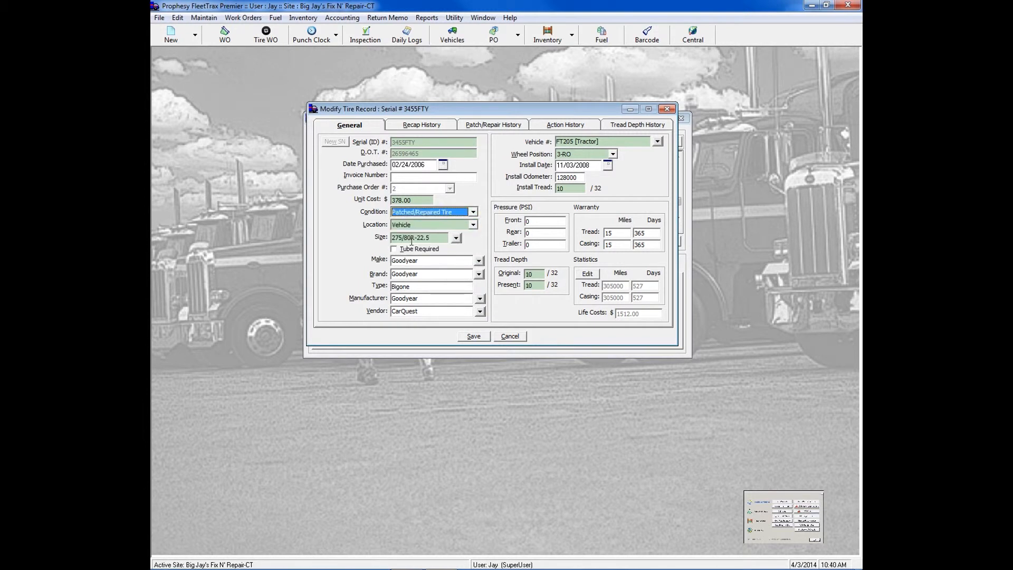
left_click(412, 211)
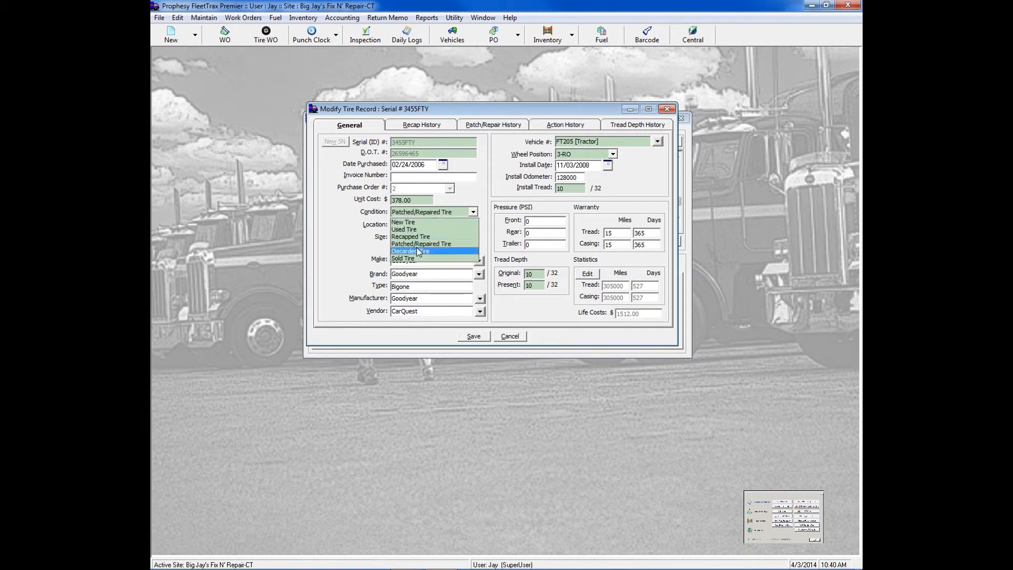
left_click(418, 250)
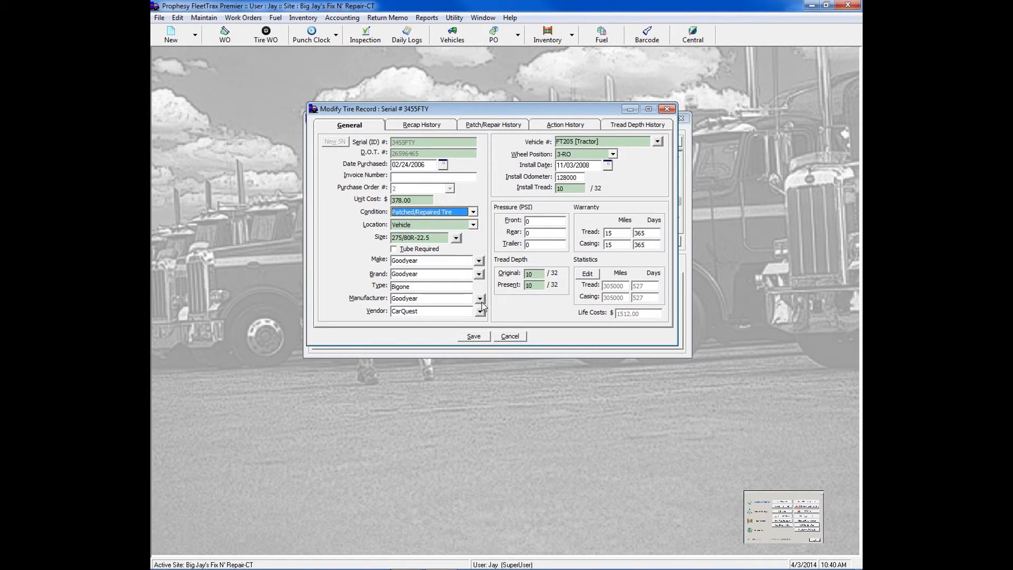
left_click(479, 262)
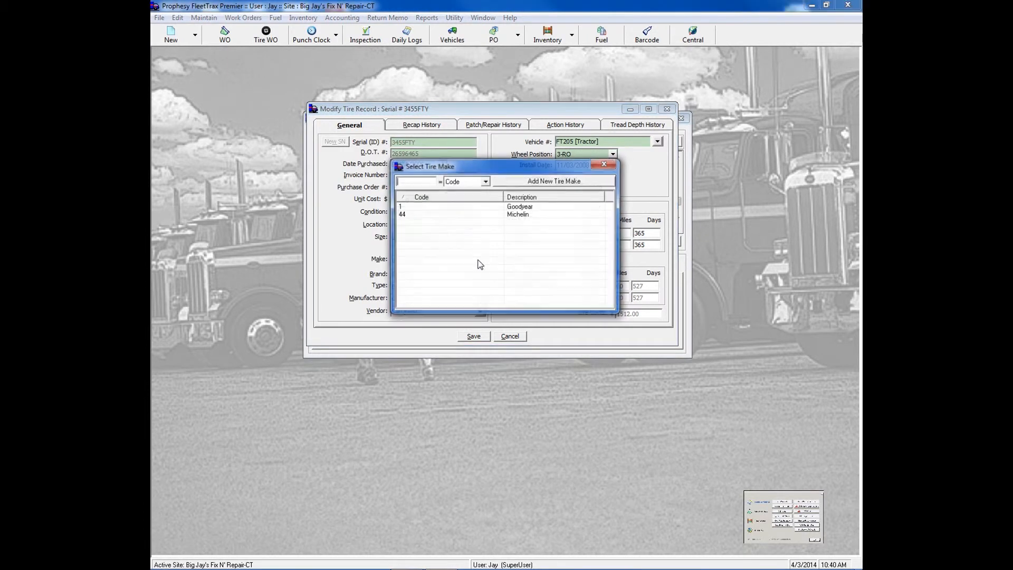
left_click(605, 163)
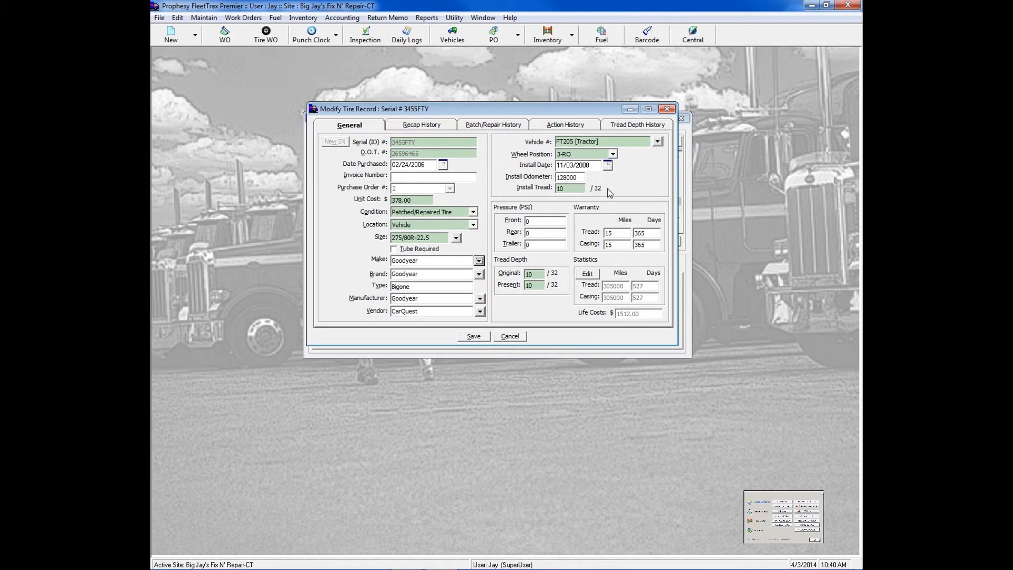
- Review the tire's recap, patch/repair, action and tread depth histories, and close the record and the tire inventory
left_click(430, 128)
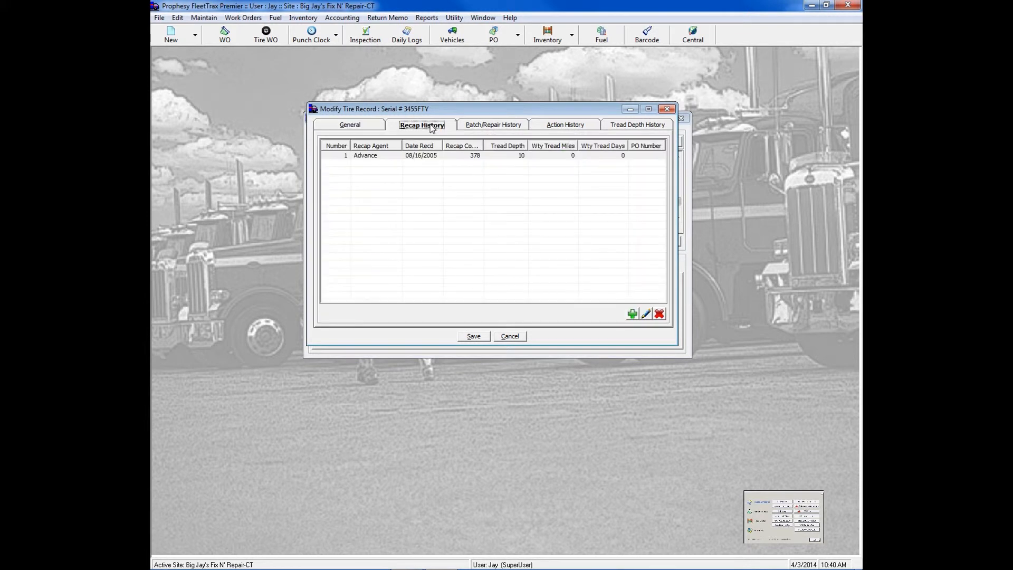
left_click(423, 155)
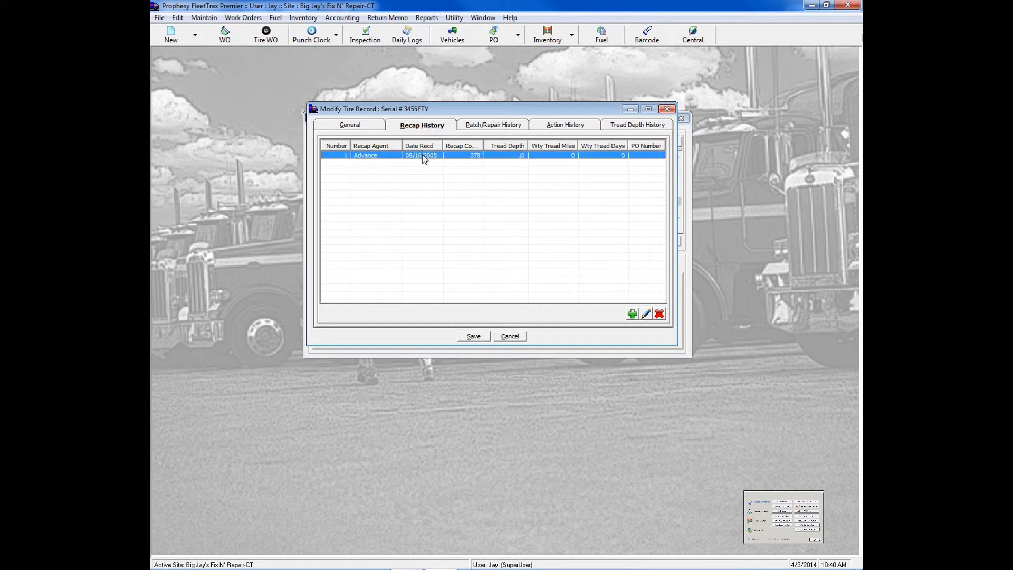
left_click(480, 124)
left_click(457, 164)
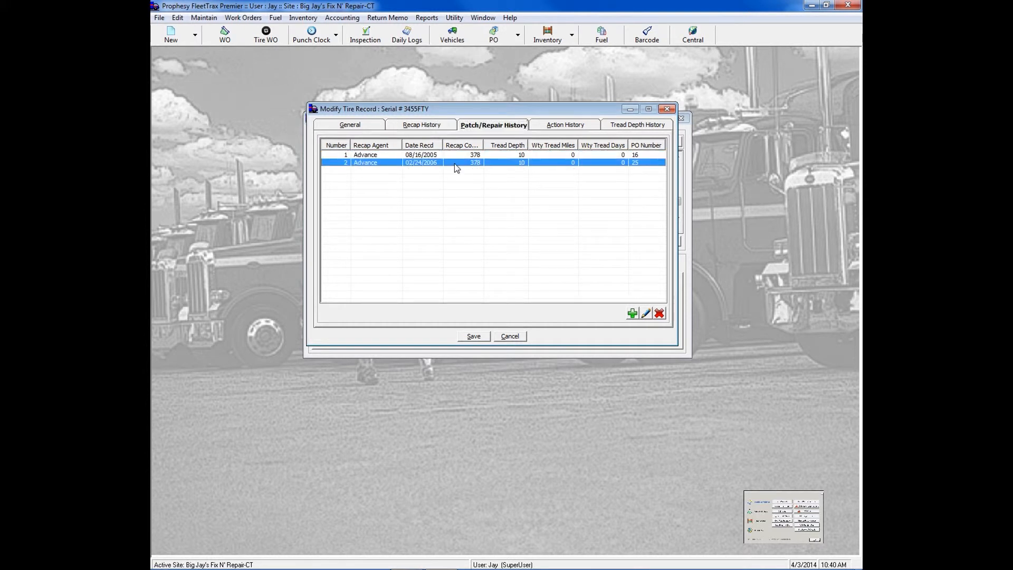
left_click(543, 127)
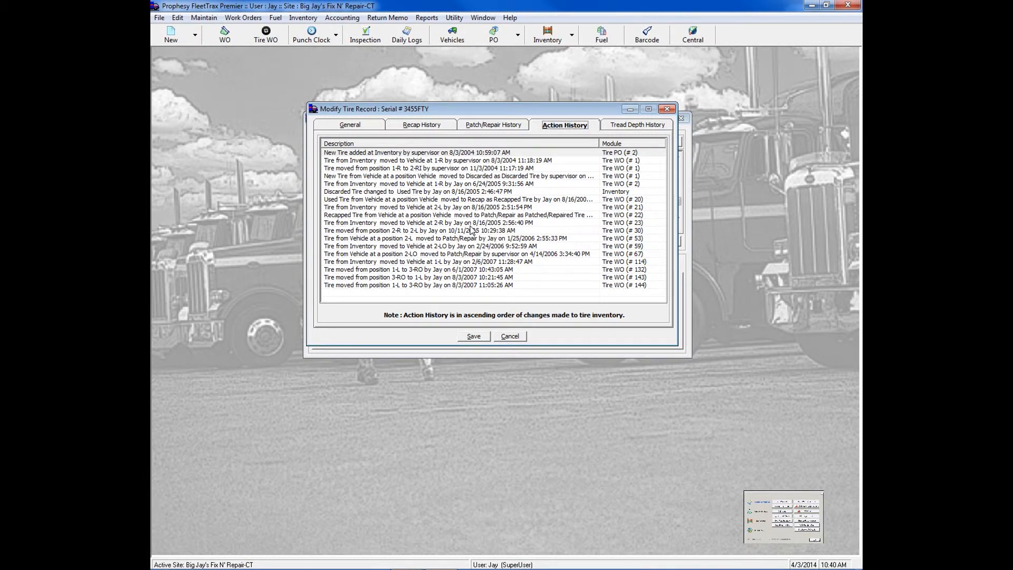
left_click(622, 126)
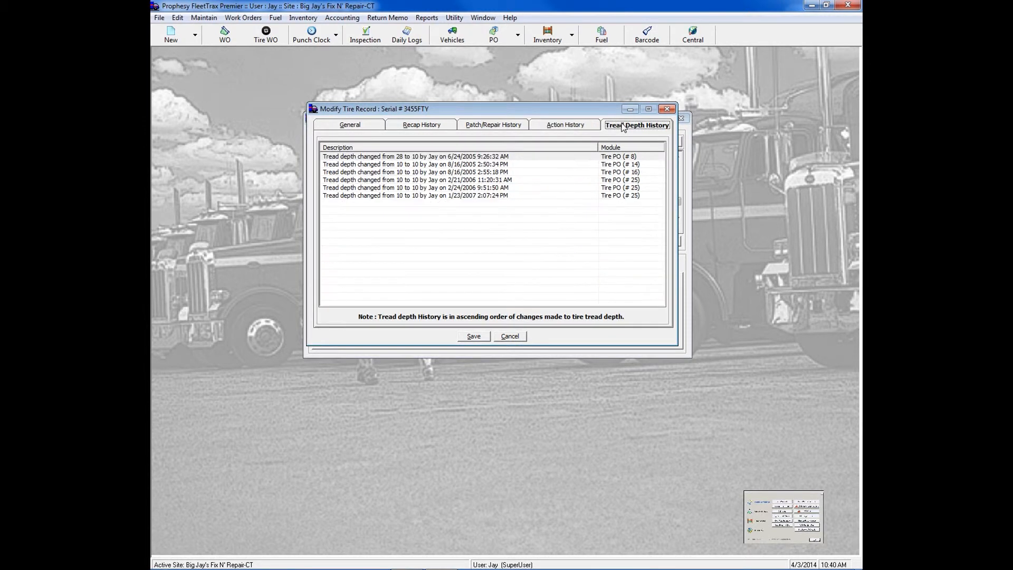
left_click(666, 110)
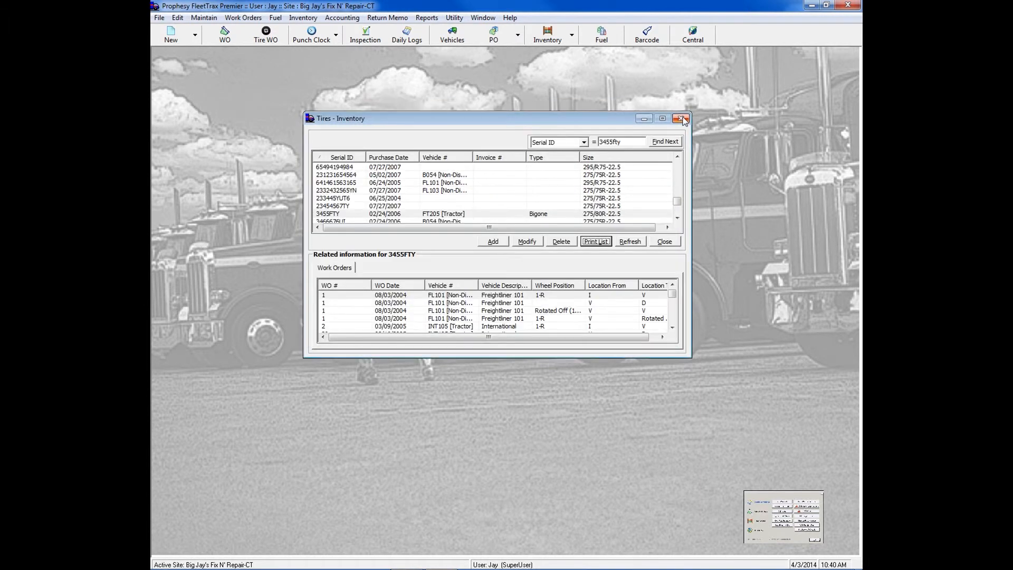
left_click(685, 118)
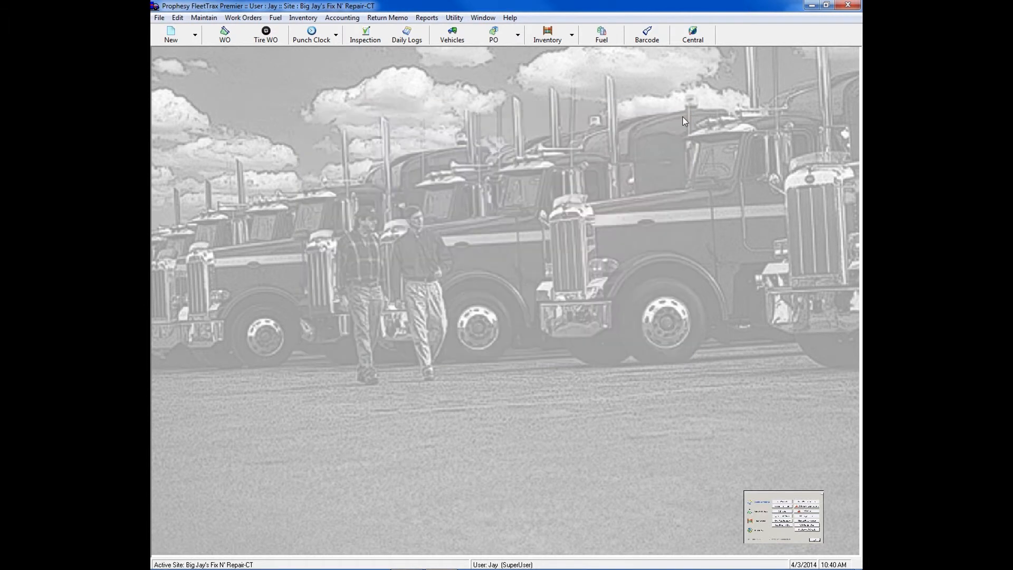
- Start a new tire work order for vehicle INT105 [Tractor]
left_click(259, 40)
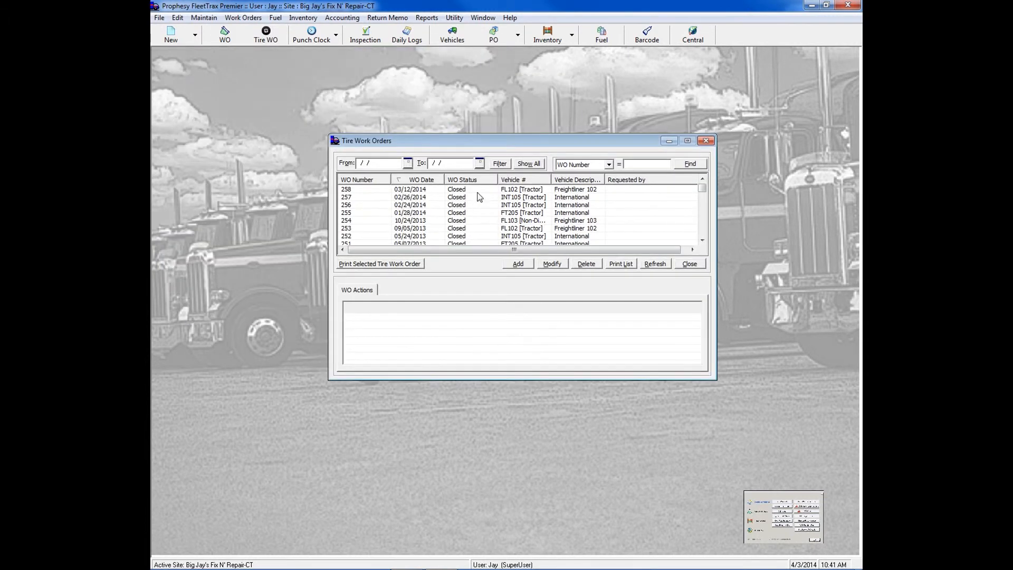
left_click(528, 264)
left_click(391, 175)
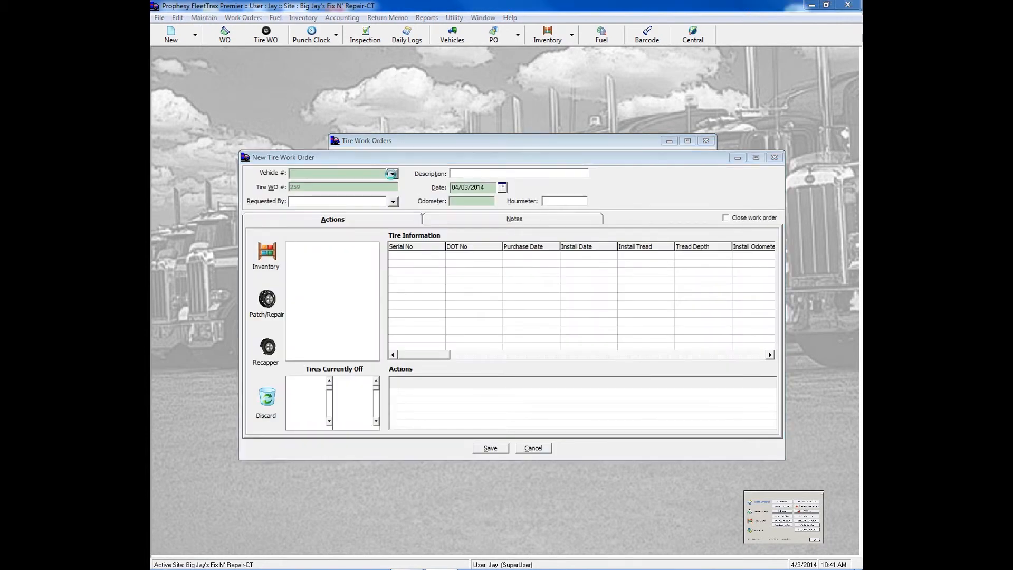
double_click(452, 350)
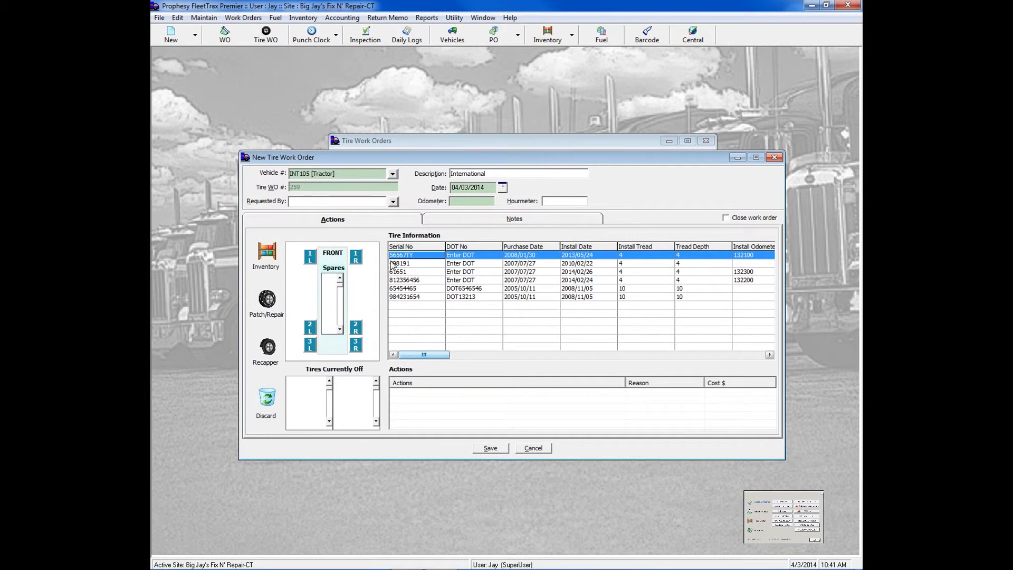
- Inspect the tire information for each wheel position on the tractor's axle diagram
mouse_move(310, 258)
mouse_move(358, 263)
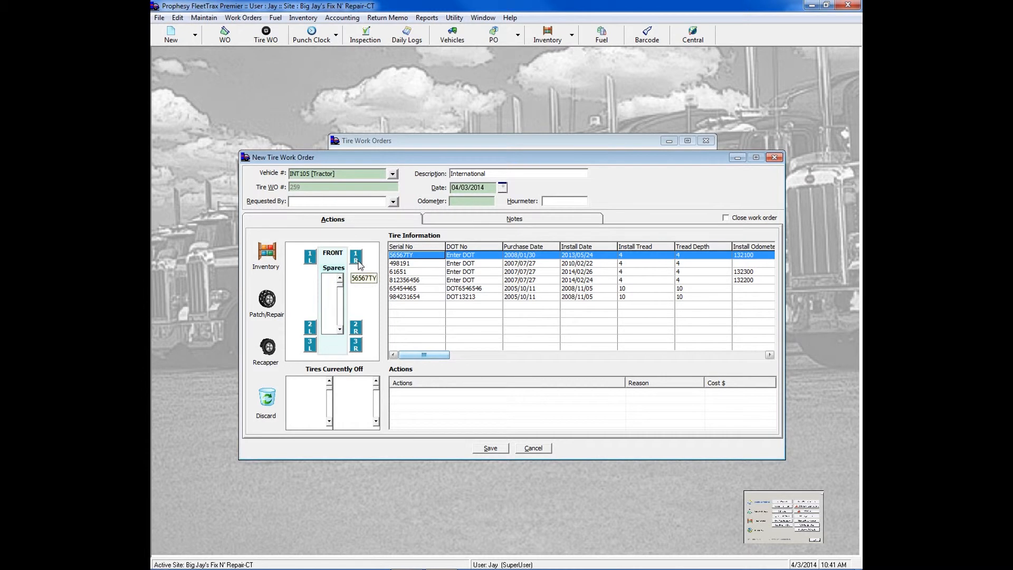
left_click(355, 328)
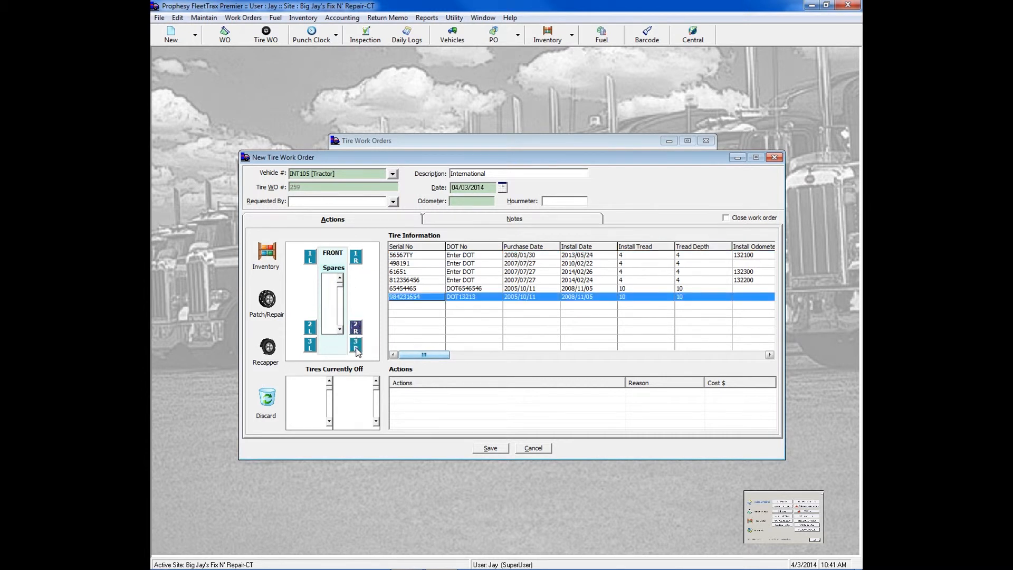
left_click(356, 347)
left_click(309, 348)
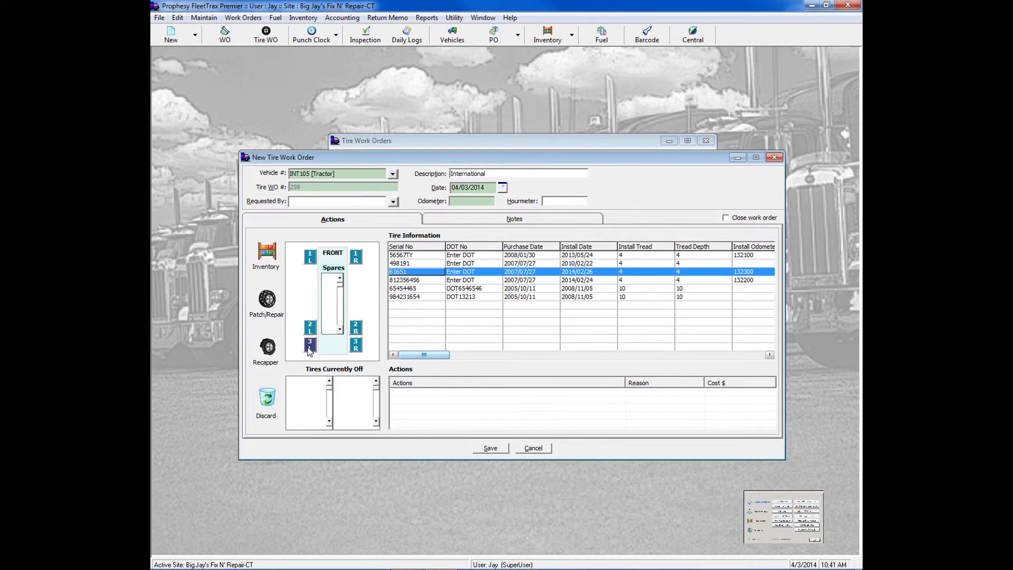
left_click(309, 328)
left_click(310, 257)
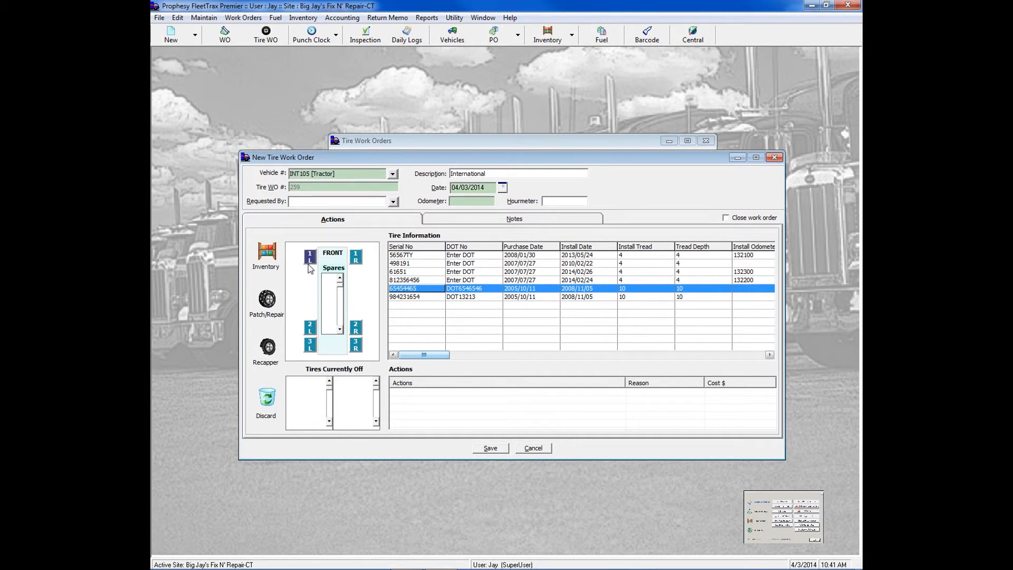
- Take both front tires off and cross-rotate them with axle 2: 2-R to 1-L, 2-L to 1-R, 1-L to 2-R, 1-R to 2-L
mouse_move(310, 263)
left_click_drag(310, 263, 311, 389)
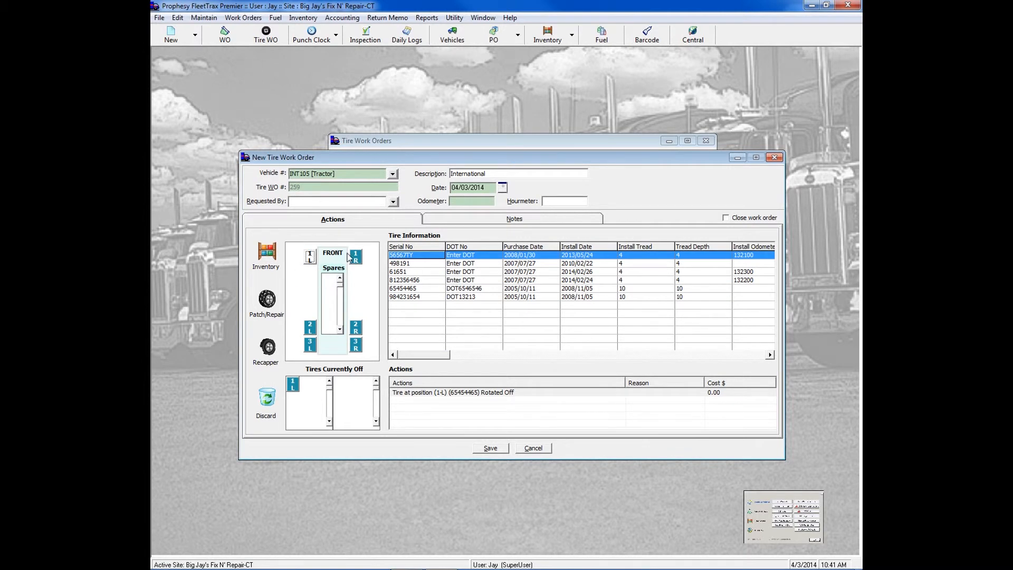
left_click_drag(356, 263, 363, 391)
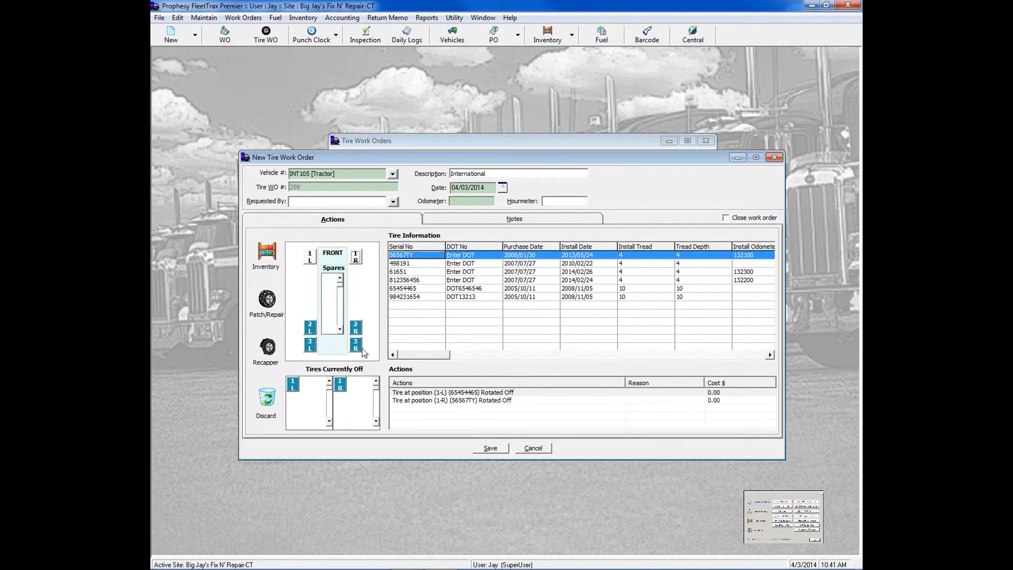
left_click_drag(356, 331, 311, 258)
left_click_drag(308, 326, 356, 257)
left_click_drag(294, 384, 355, 327)
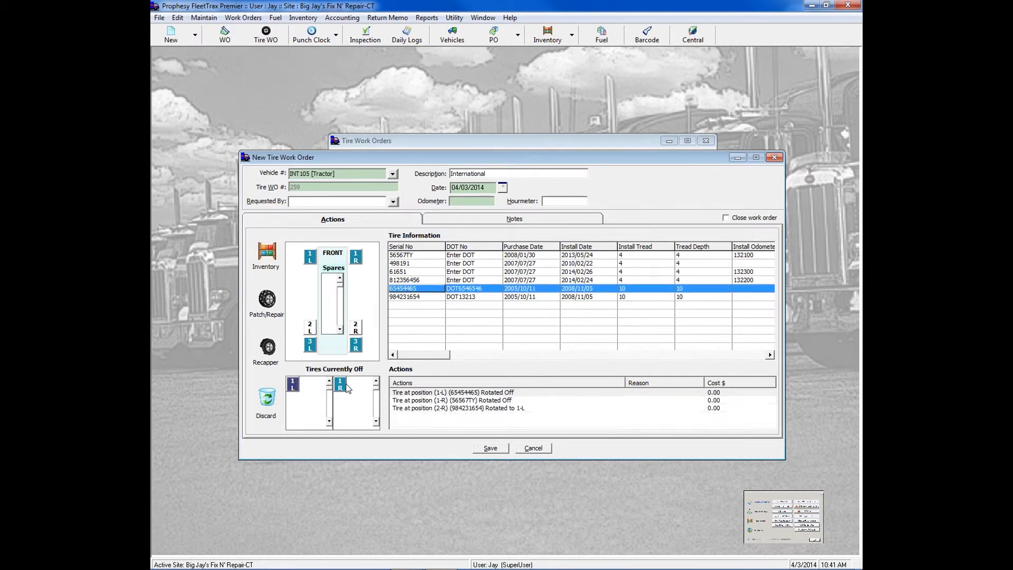
left_click_drag(341, 393, 310, 327)
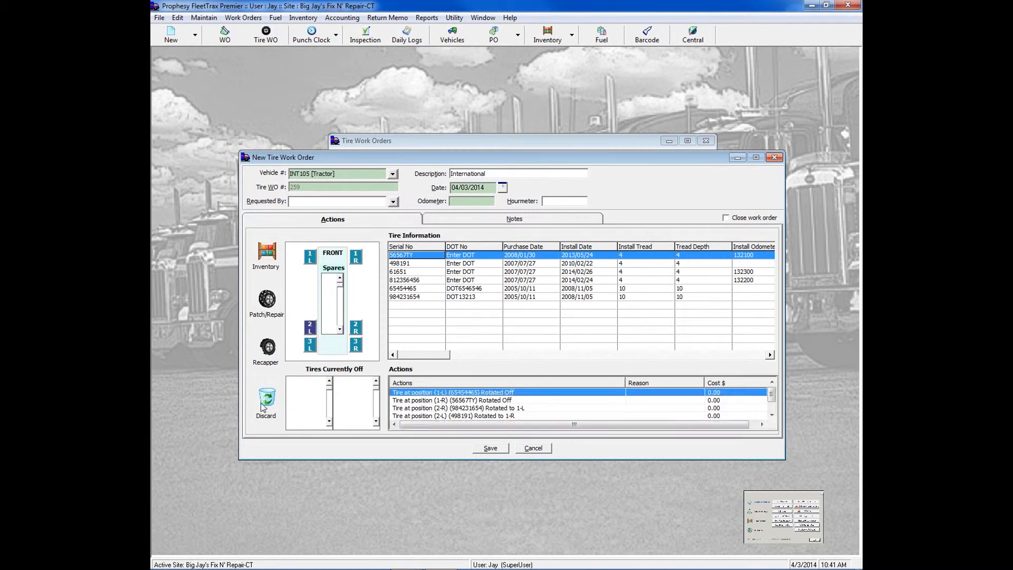
- Send the tire at position 3-L to the recapper with the reason Driver Abuse and a cost of $100
left_click(771, 416)
left_click(771, 416)
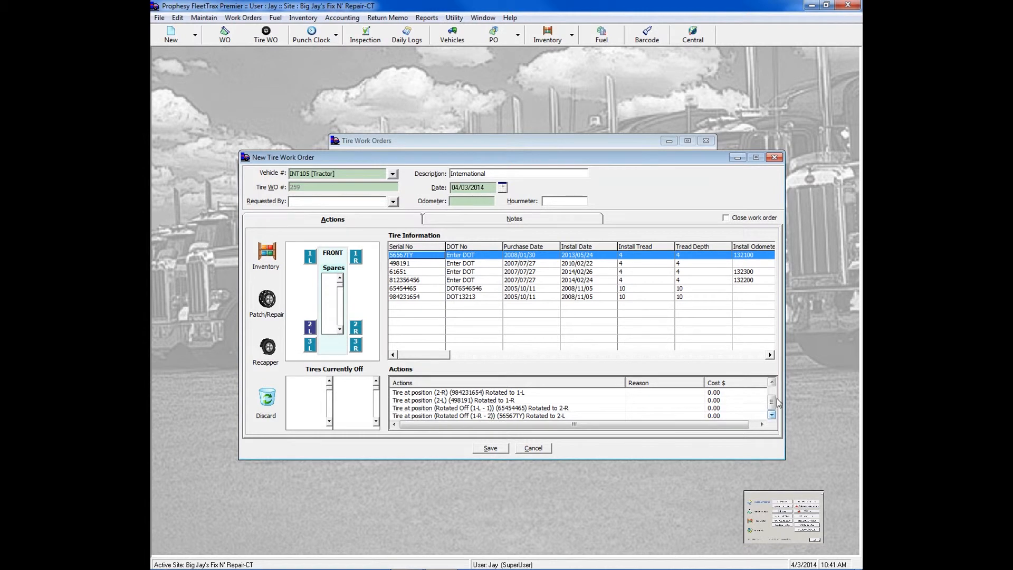
left_click_drag(772, 403, 772, 387)
scroll(605, 402, "down", 2)
left_click(309, 345)
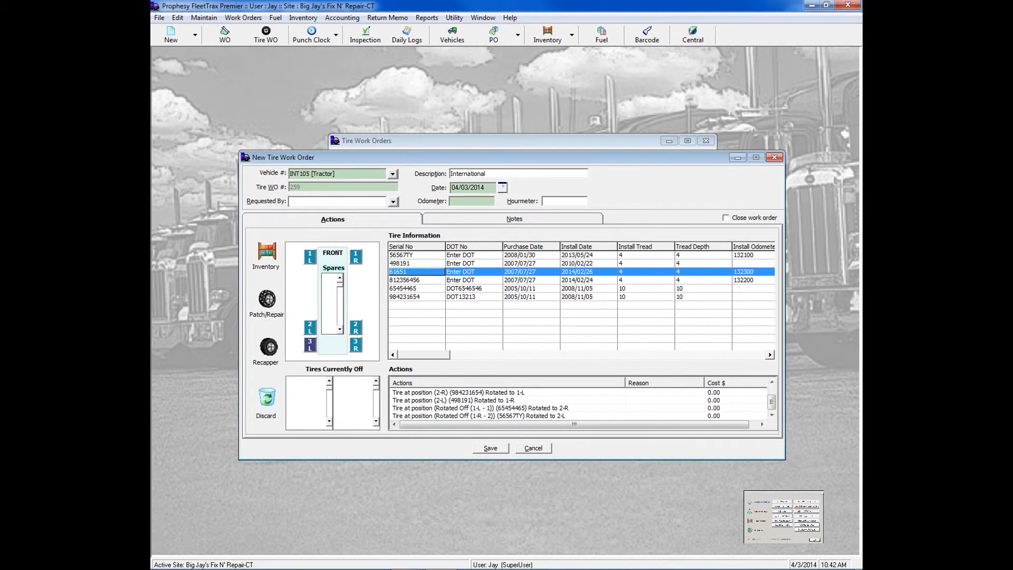
left_click(267, 347)
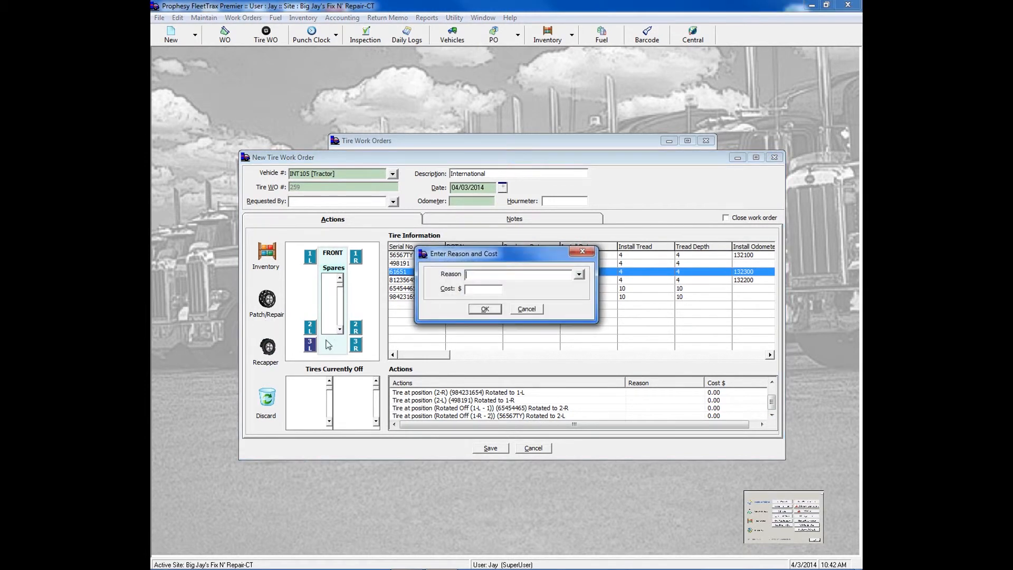
left_click(581, 276)
double_click(475, 329)
left_click(484, 289)
type("100")
left_click(483, 311)
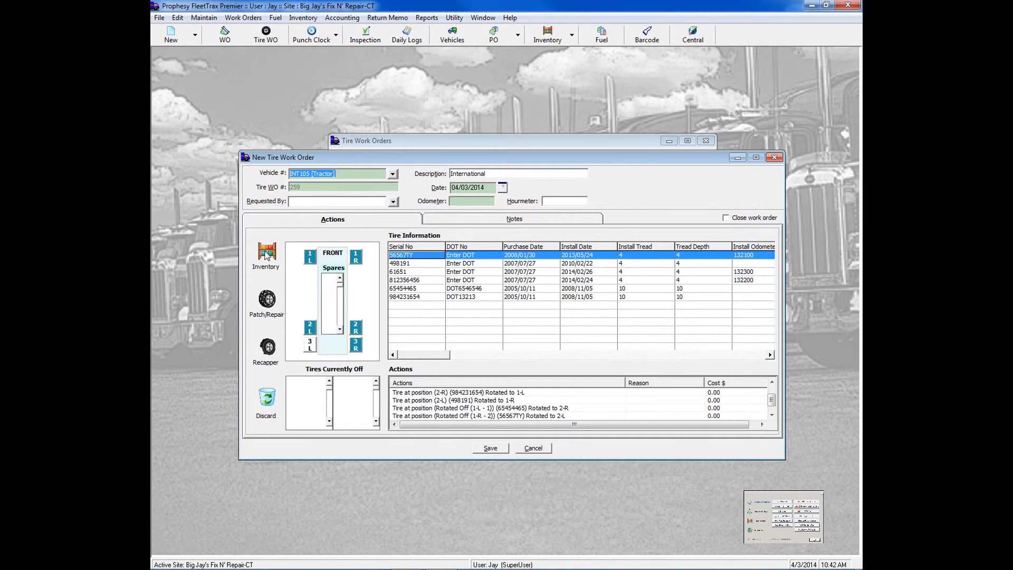
- Install tire 65454 from inventory at the empty position 3-L and check the recorded actions
left_click_drag(267, 253, 312, 348)
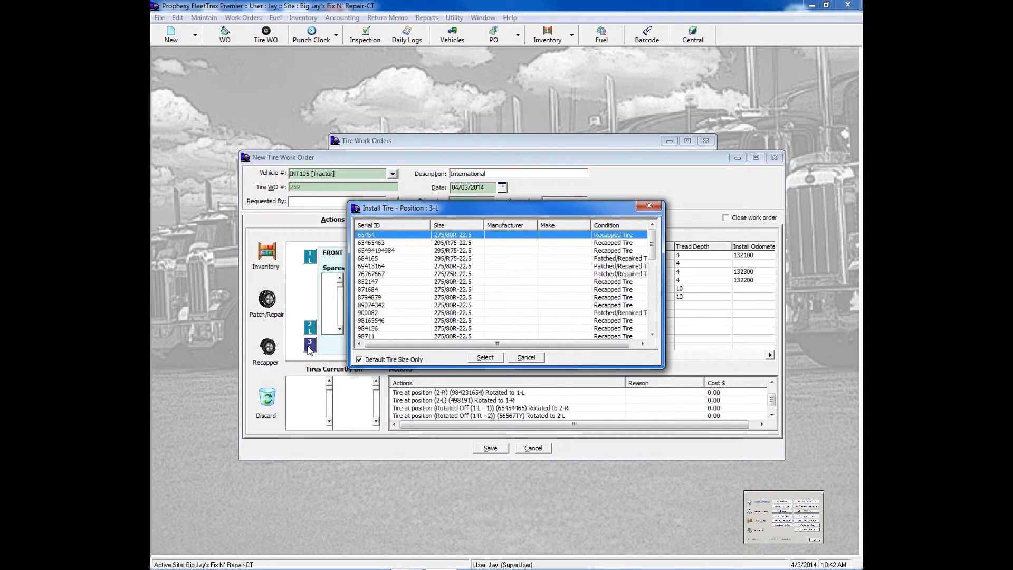
left_click(485, 357)
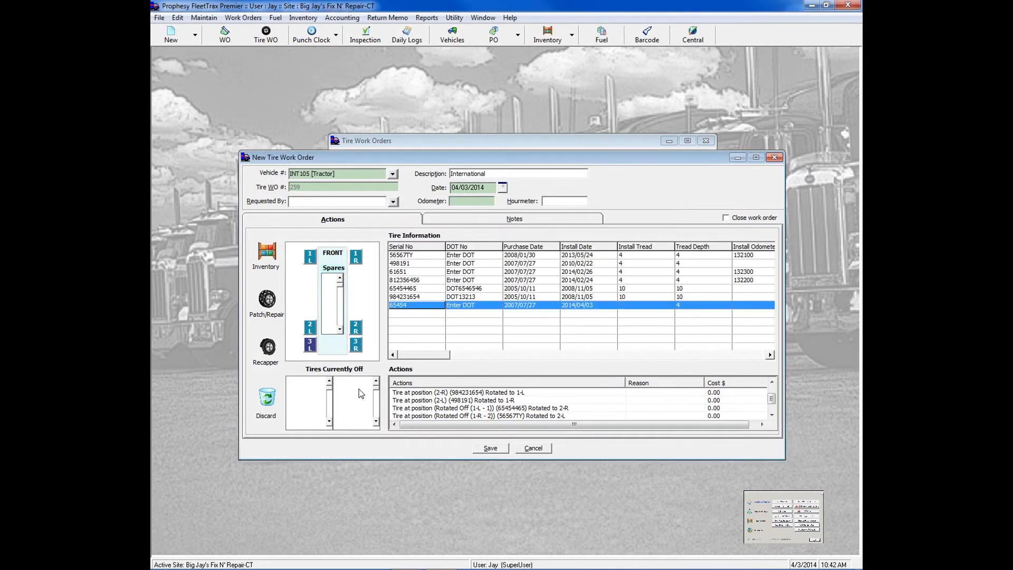
left_click(771, 415)
left_click(771, 415)
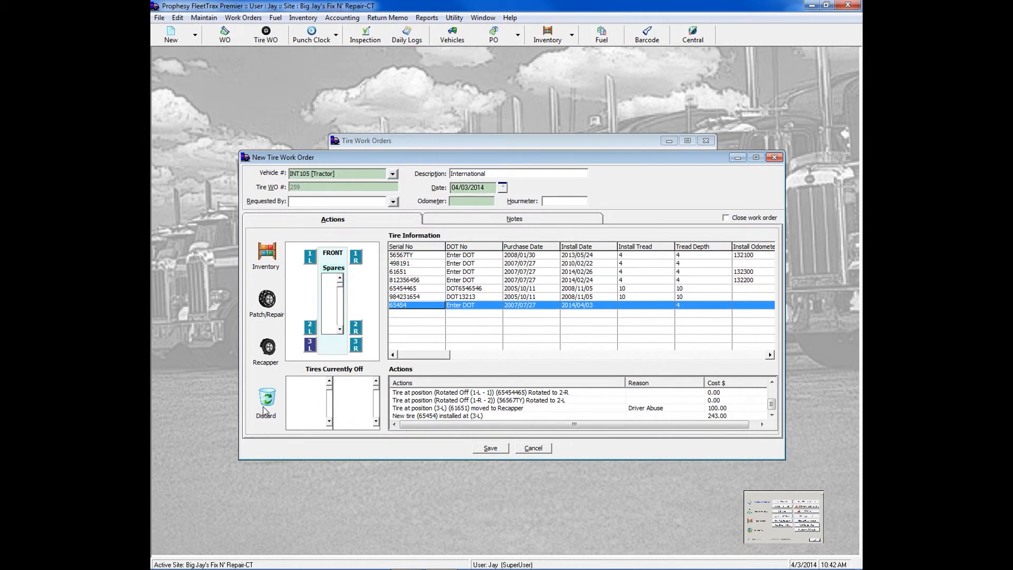
- Set the tire work order's odometer to 133000, mark it closed, save it and close the tire work order list
left_click(461, 201)
type("133000")
left_click(726, 218)
left_click(491, 448)
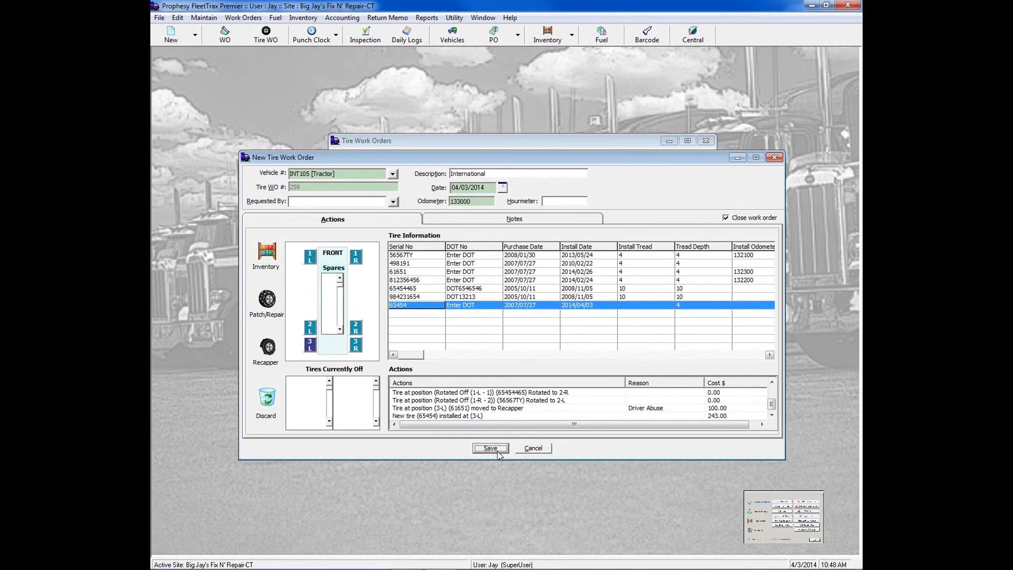
left_click(706, 141)
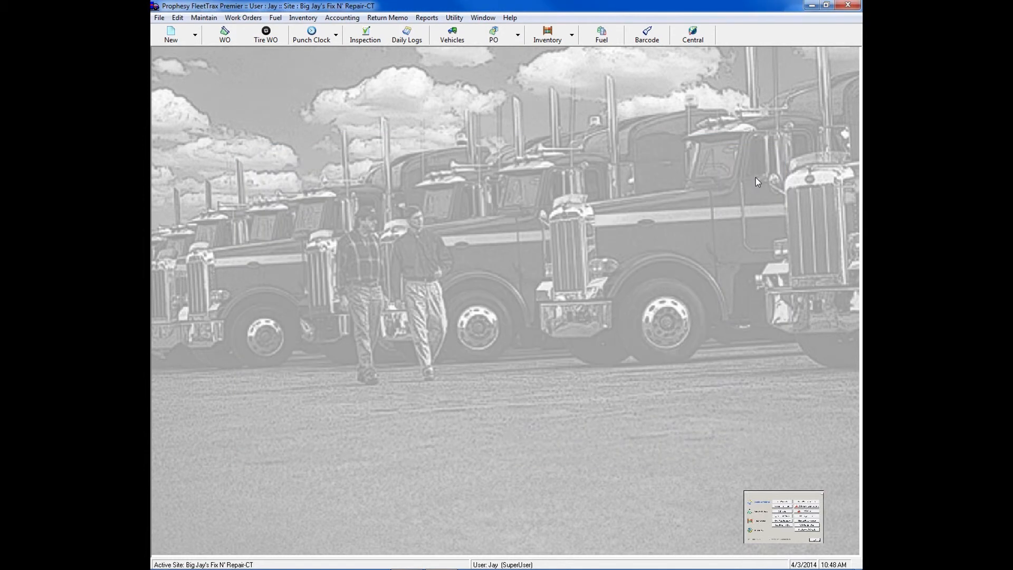
- Start a new vehicle work order and apply the Oil-Insp Maint A template to it
left_click(224, 34)
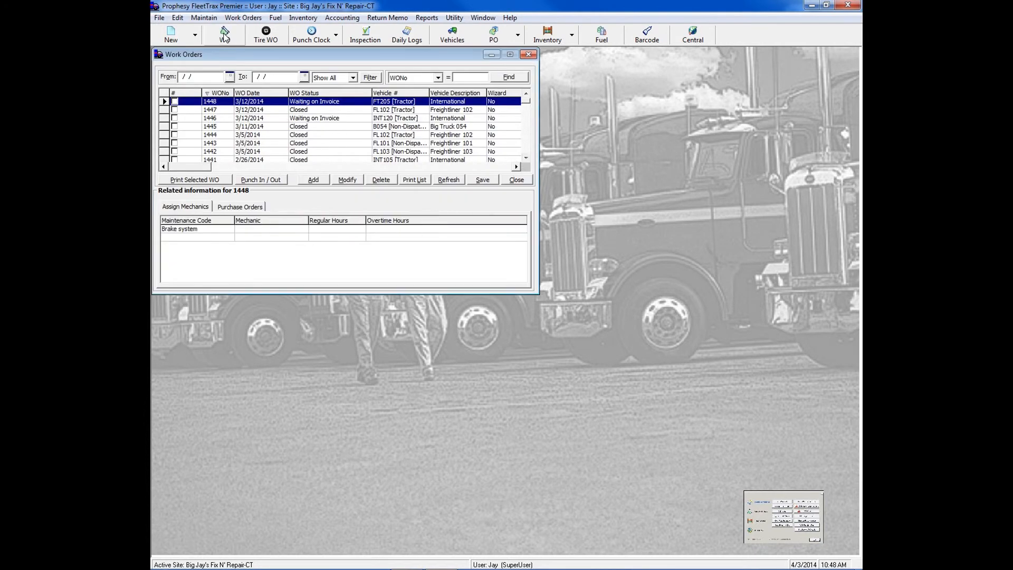
left_click(312, 179)
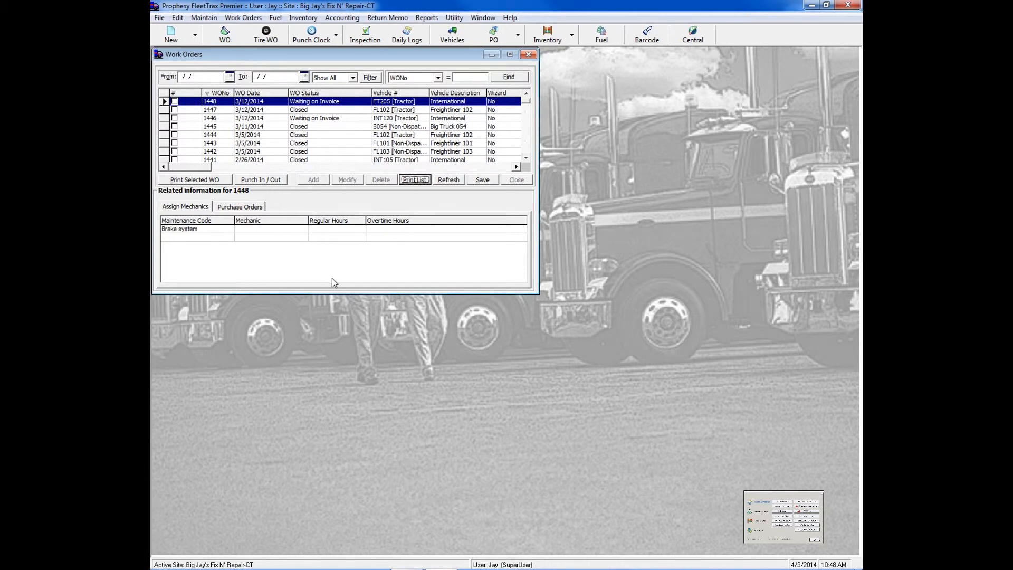
left_click(528, 55)
left_click_drag(485, 184, 482, 156)
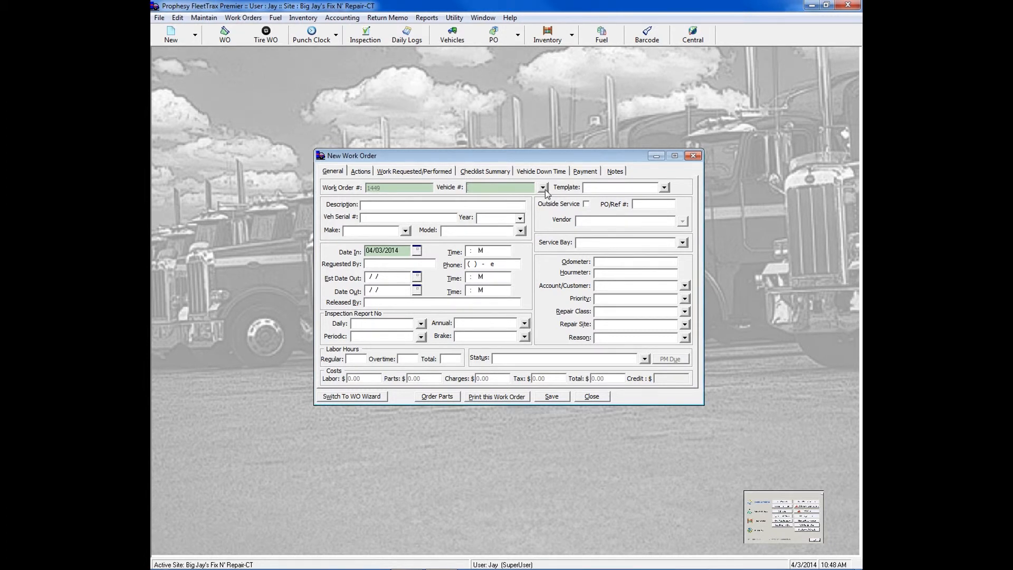
left_click(665, 187)
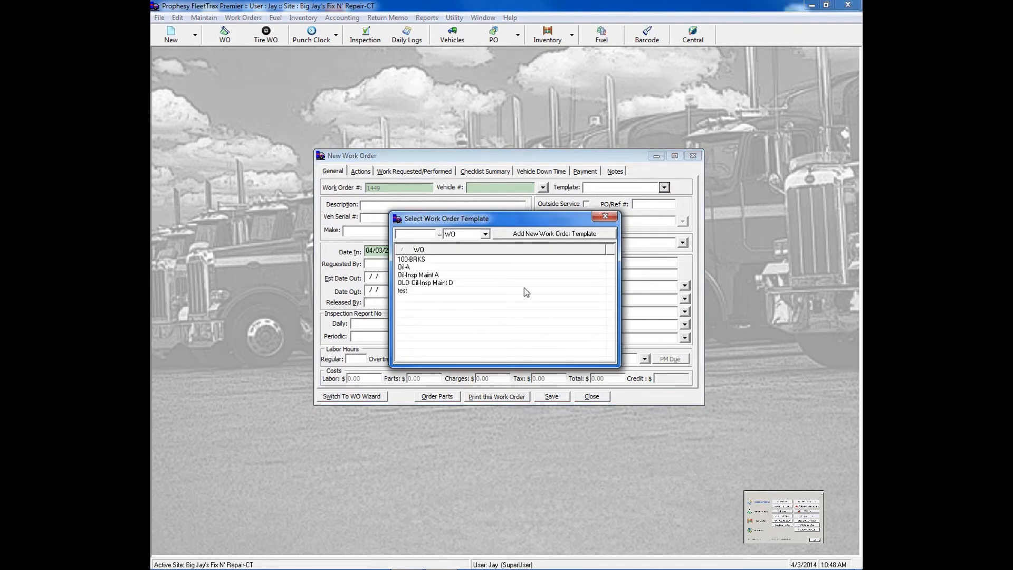
double_click(442, 275)
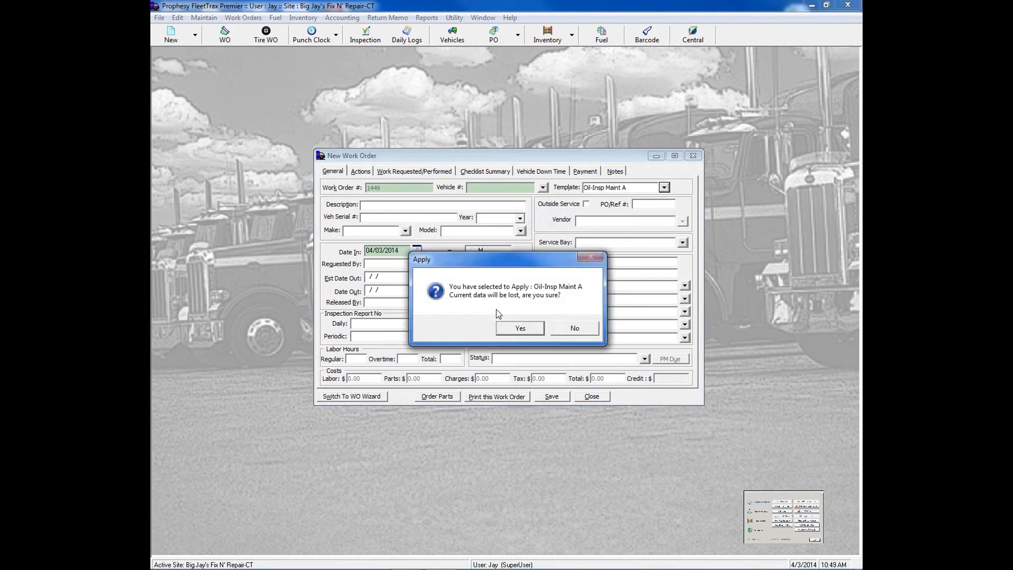
left_click(519, 328)
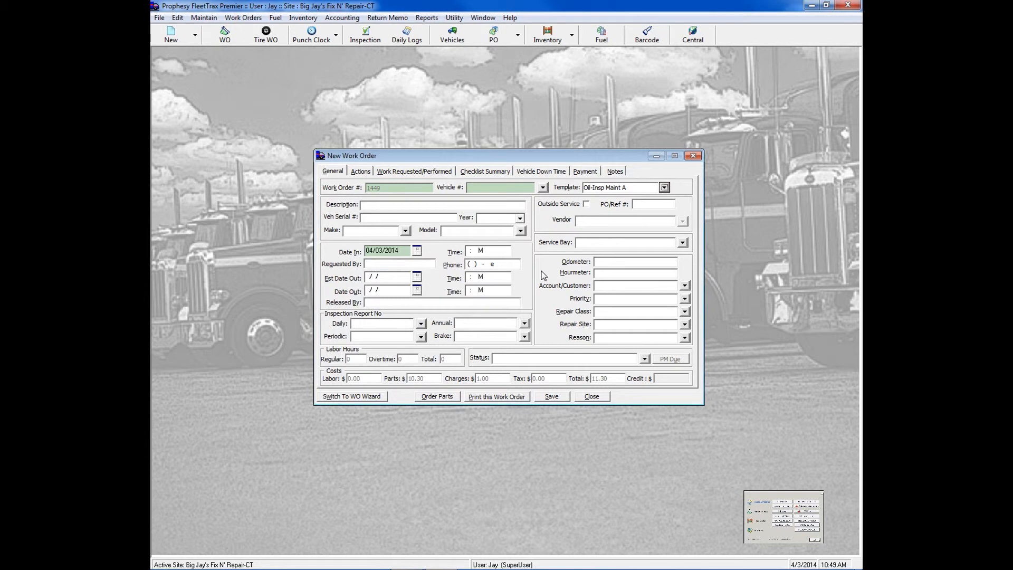
- Assign vehicle INT105 [Tractor] to the work order and accept the vehicle change
left_click(630, 190)
left_click(545, 190)
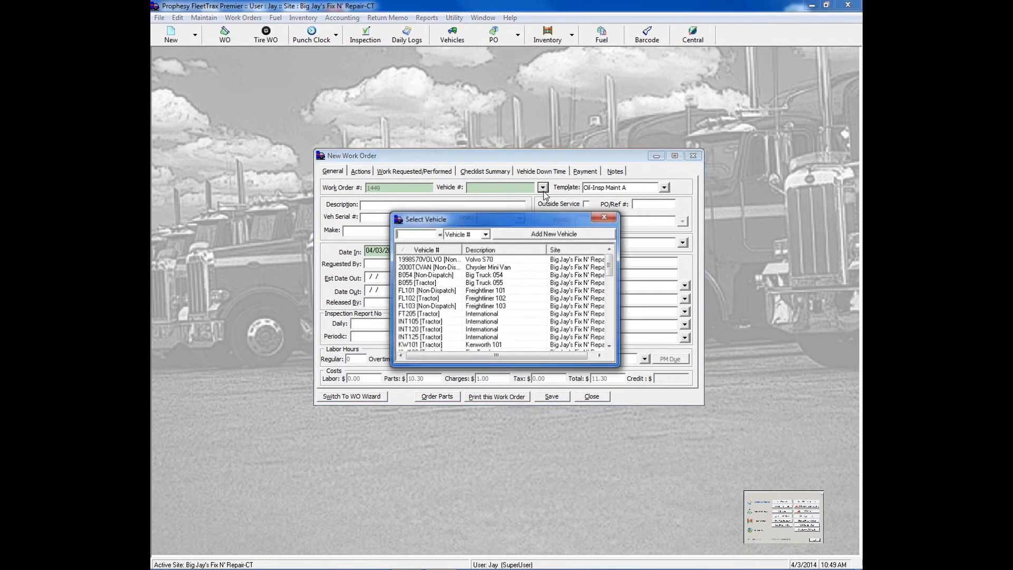
double_click(428, 323)
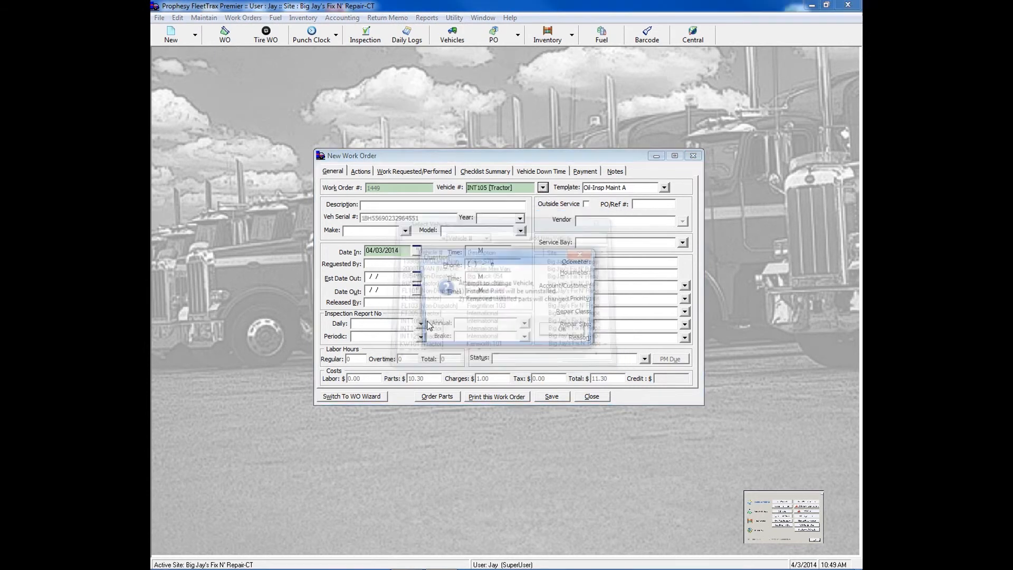
left_click(563, 334)
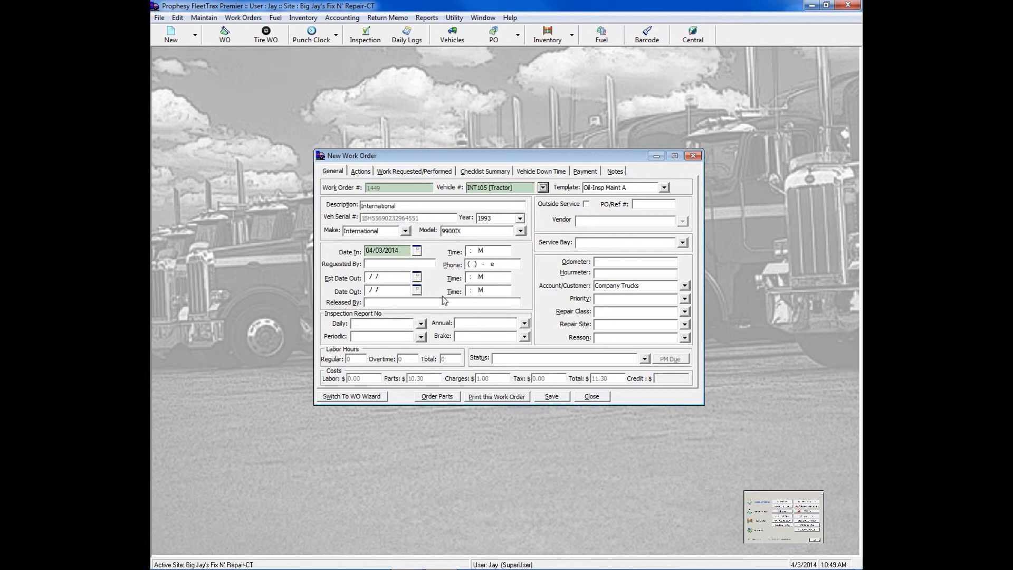
- Set the work order's odometer to 133000, priority to B-Medium, reason to Driver Request and status to In Process
left_click(620, 264)
type("133000")
left_click(685, 299)
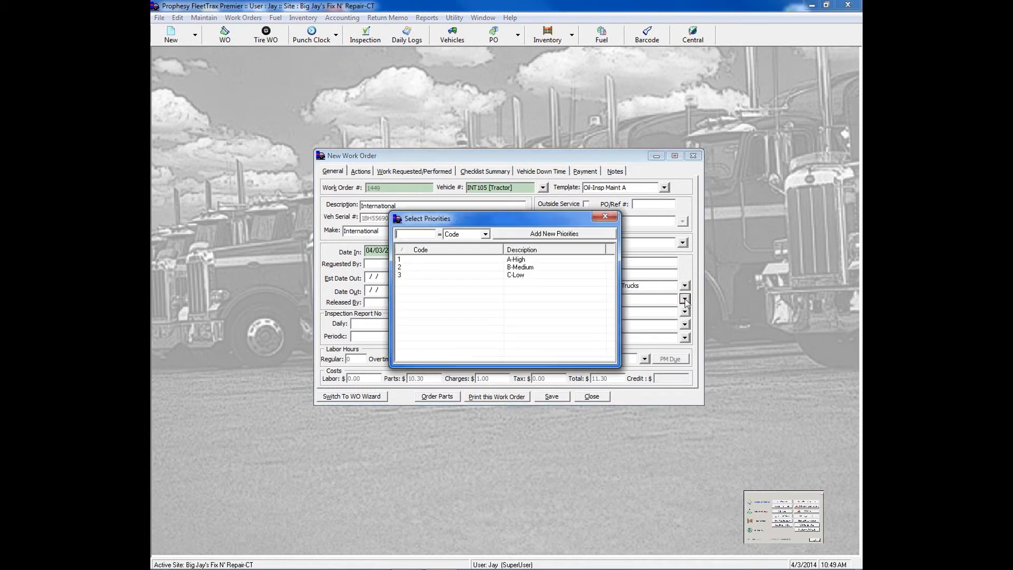
double_click(535, 266)
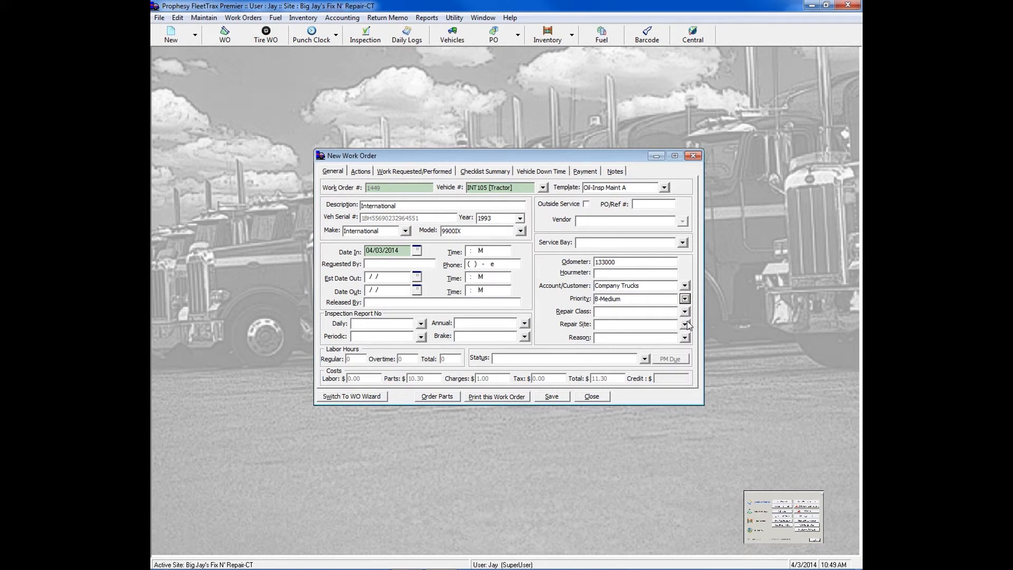
left_click(685, 339)
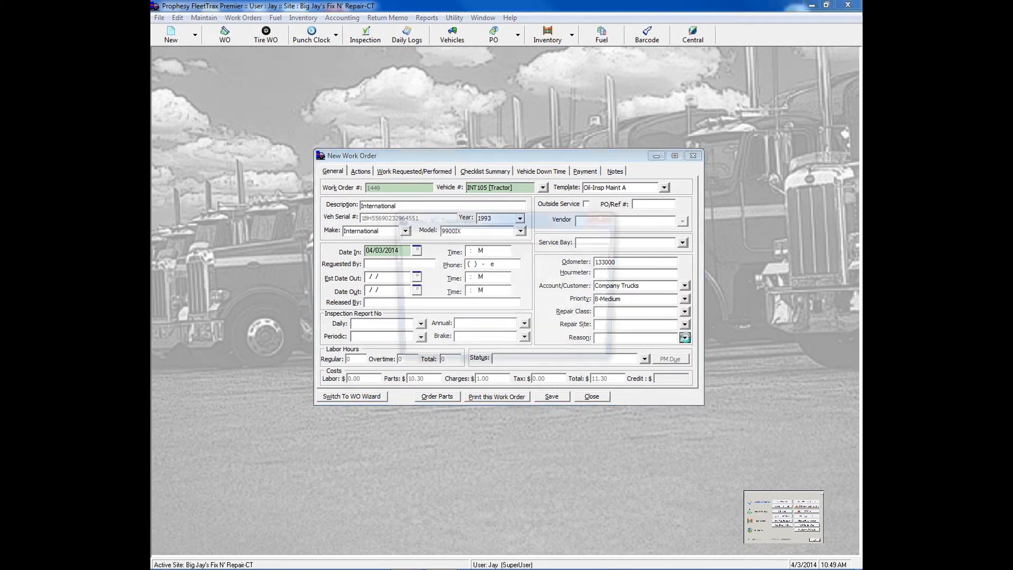
double_click(541, 268)
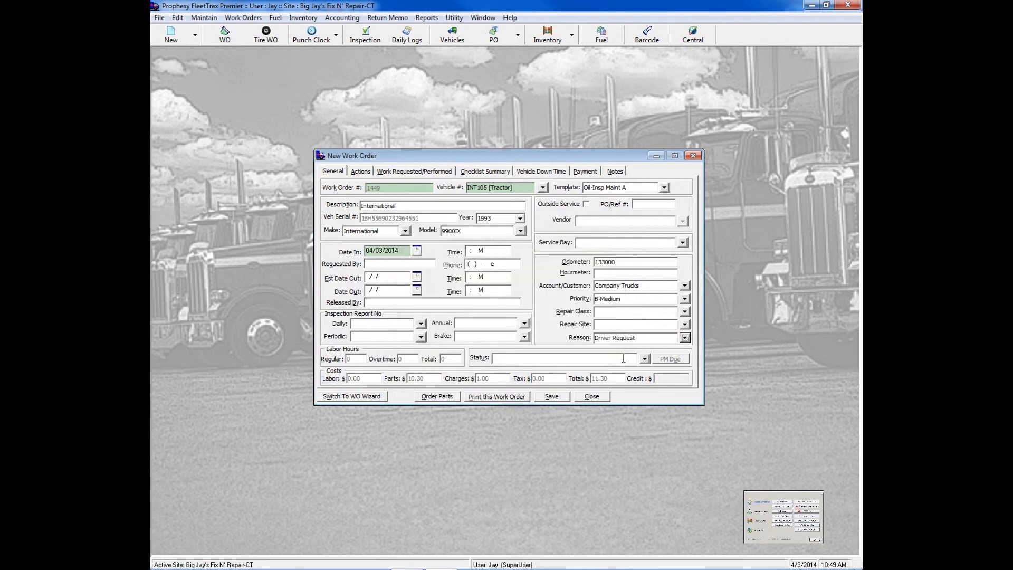
left_click(645, 360)
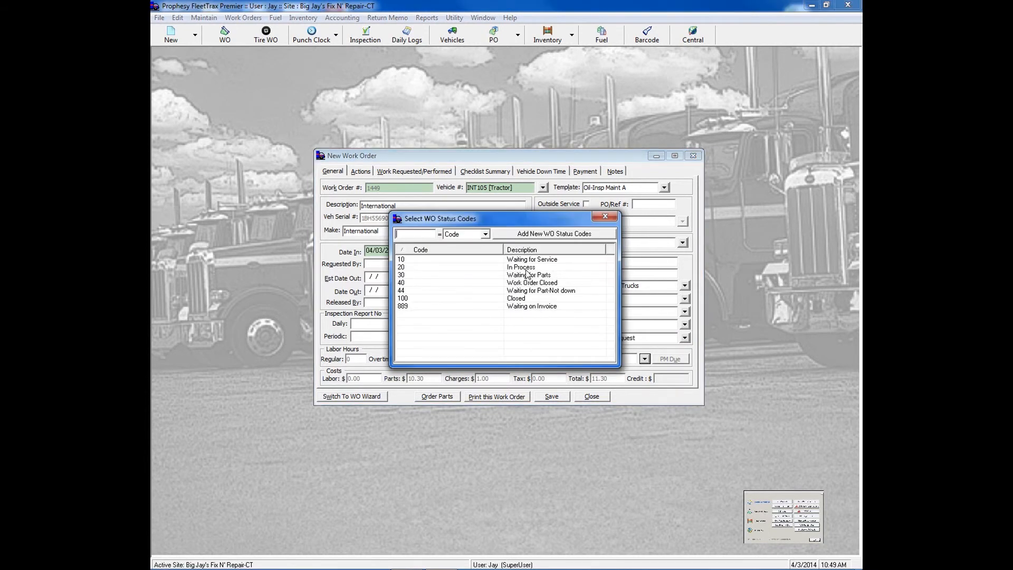
double_click(526, 267)
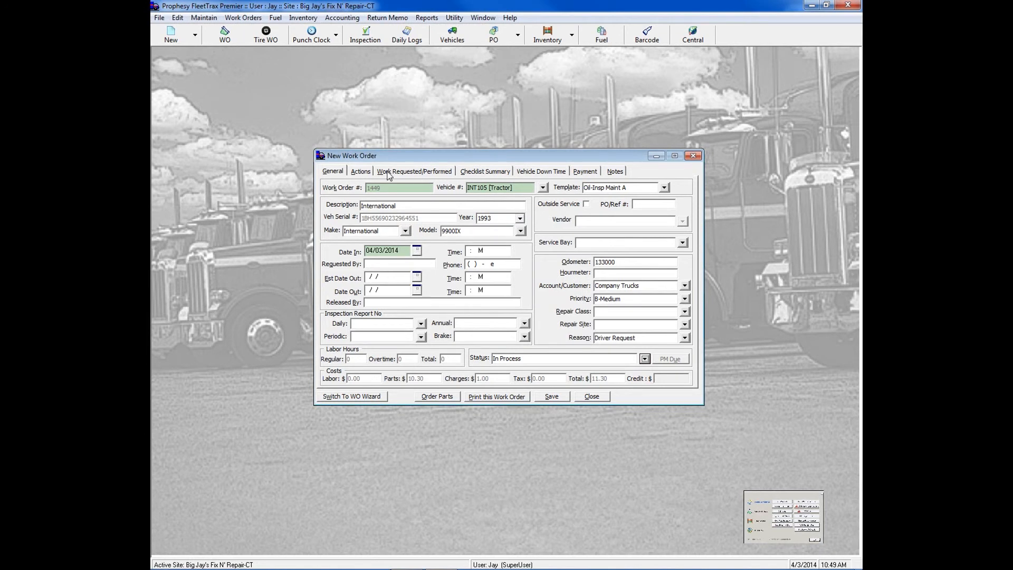
- Examine the parts and costs of the work order's Oil Change-Insp action, and close the action
left_click(361, 172)
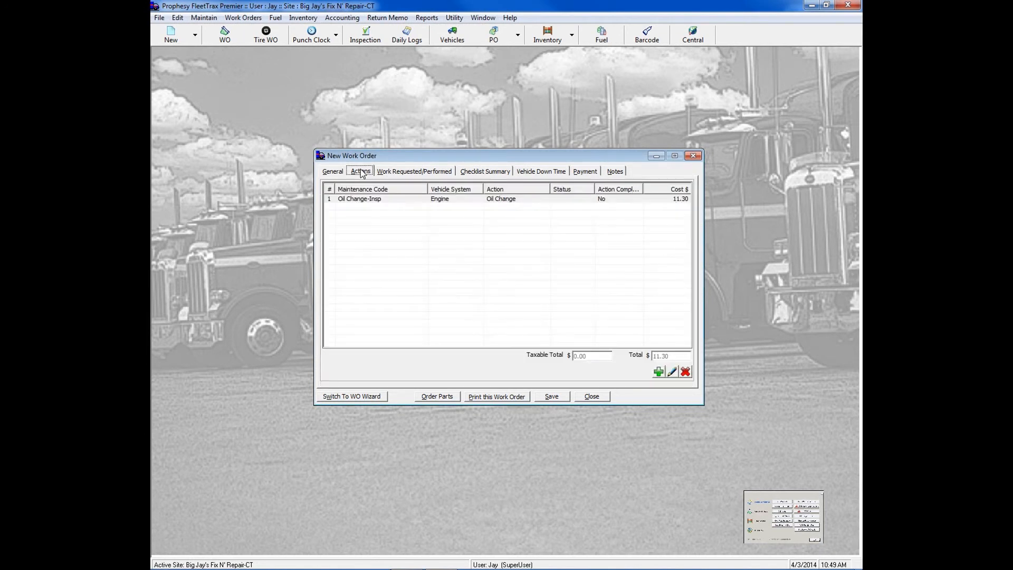
left_click(367, 200)
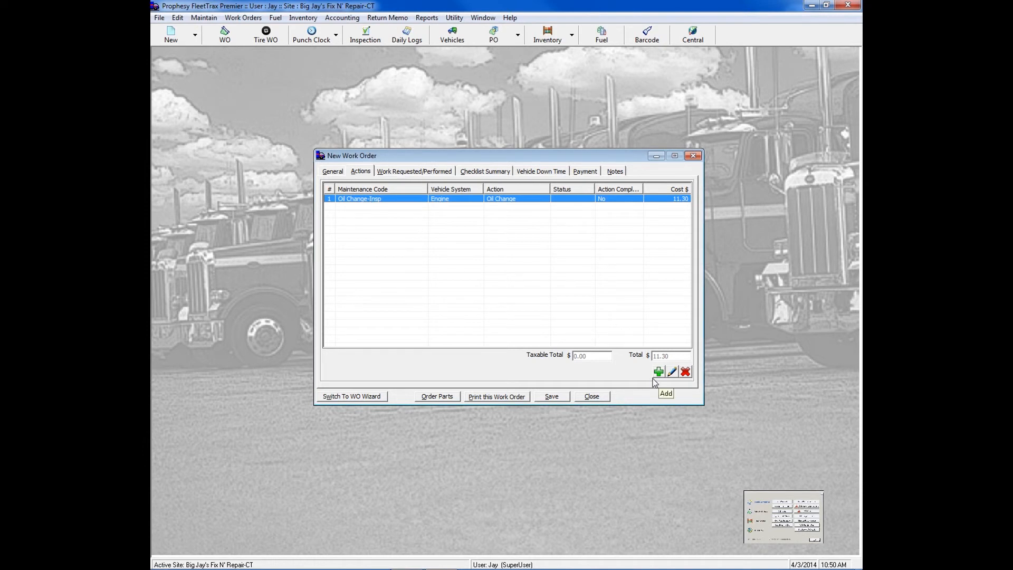
double_click(361, 199)
left_click(397, 275)
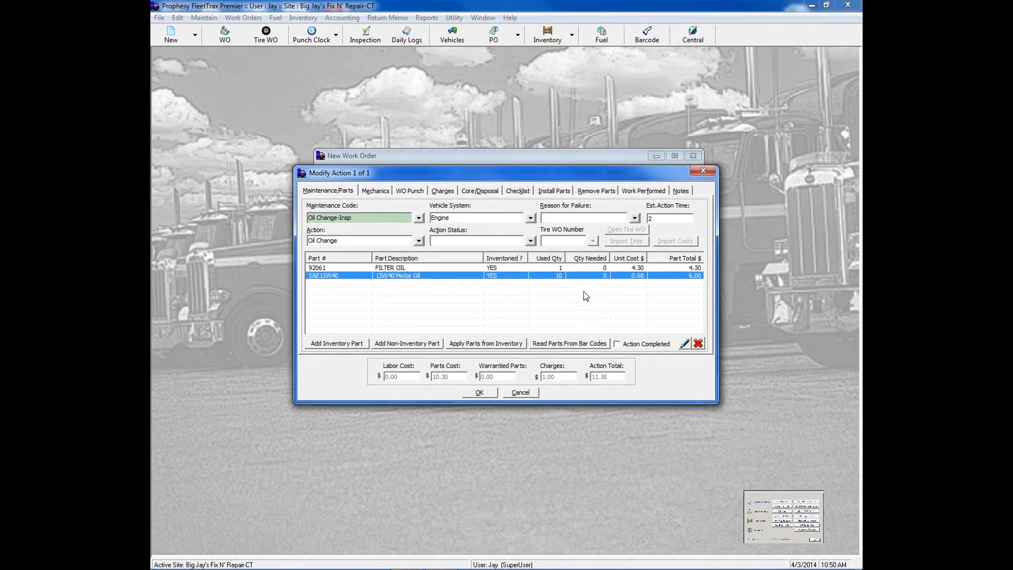
left_click(481, 391)
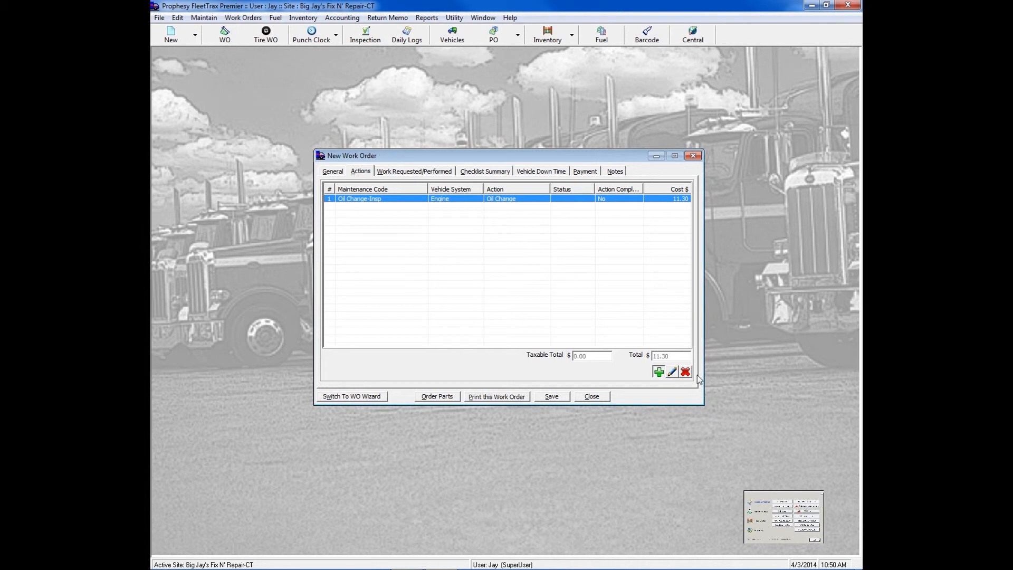
- Start a second action on the work order with the maintenance code Engine Tune-Up
double_click(574, 311)
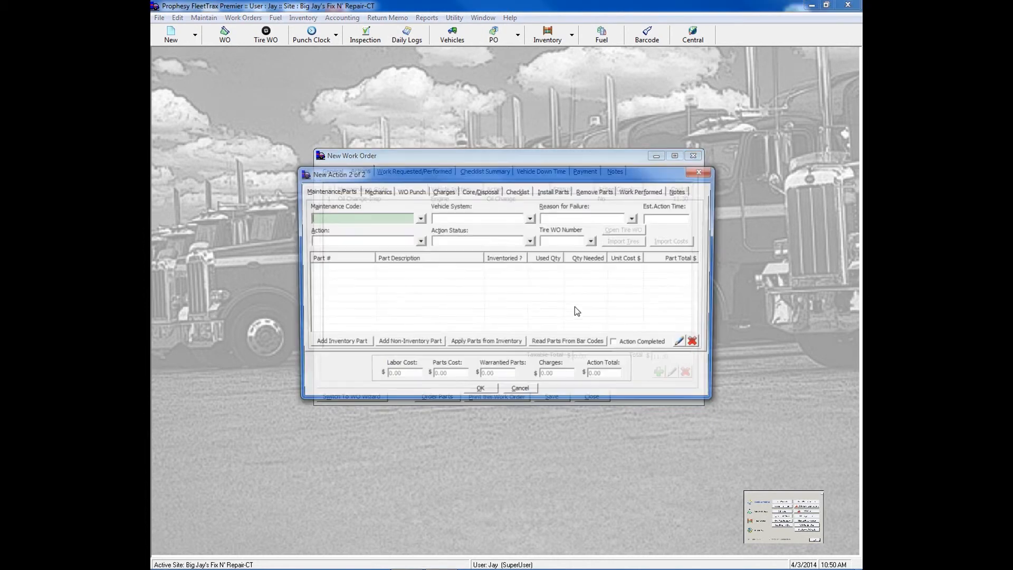
left_click(417, 218)
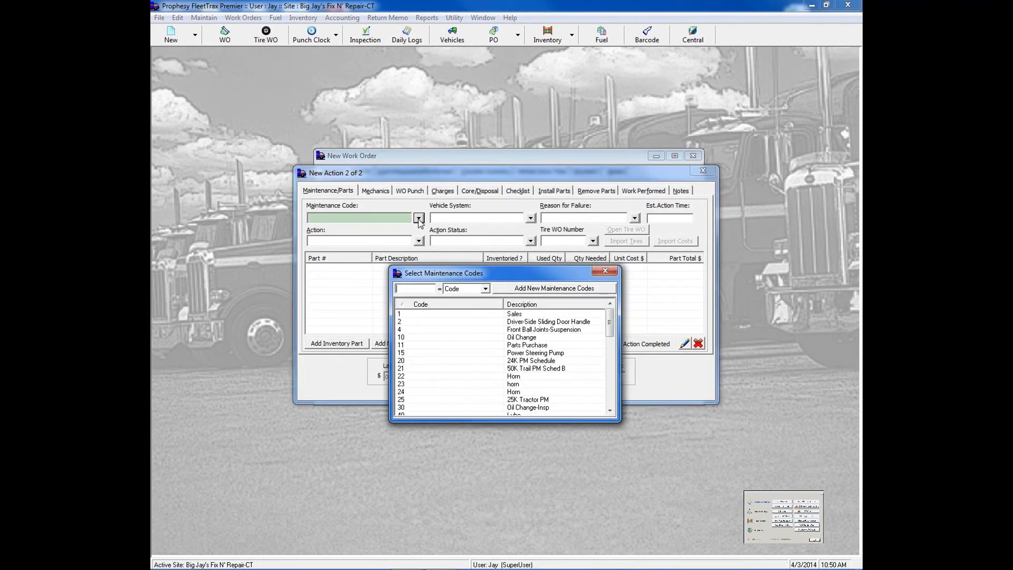
left_click(610, 411)
left_click(610, 411)
left_click(610, 411)
double_click(525, 384)
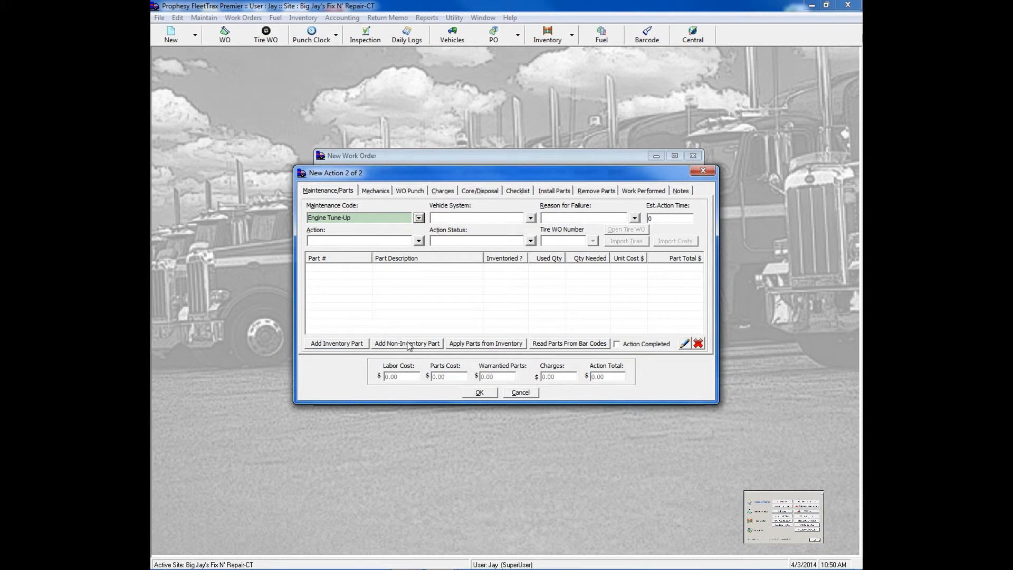
- Start a non-inventory part for the tune-up action with part number 12545, description Part and vendor Big A
left_click(410, 345)
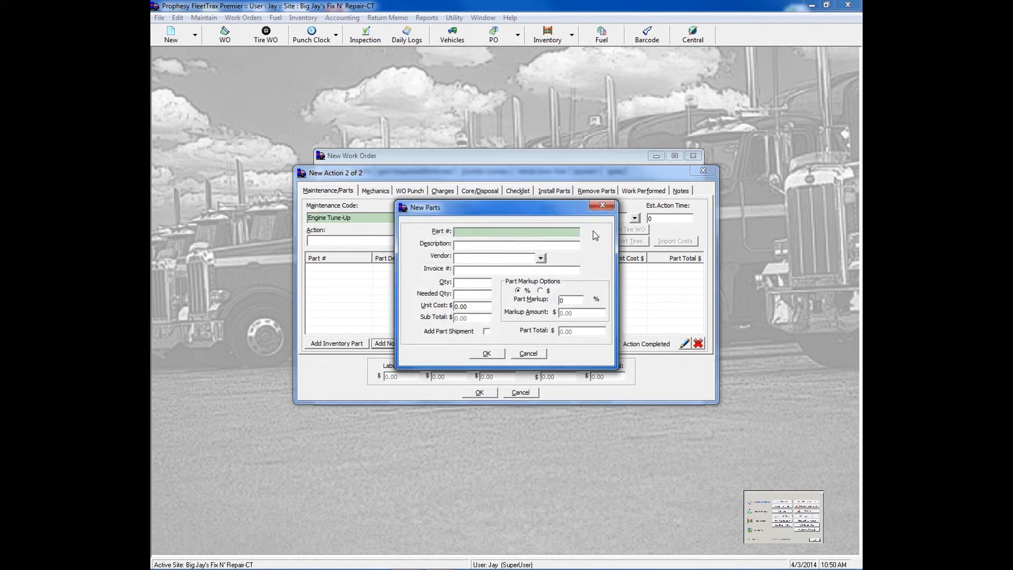
type("12545")
left_click(508, 246)
type("Part")
left_click(541, 258)
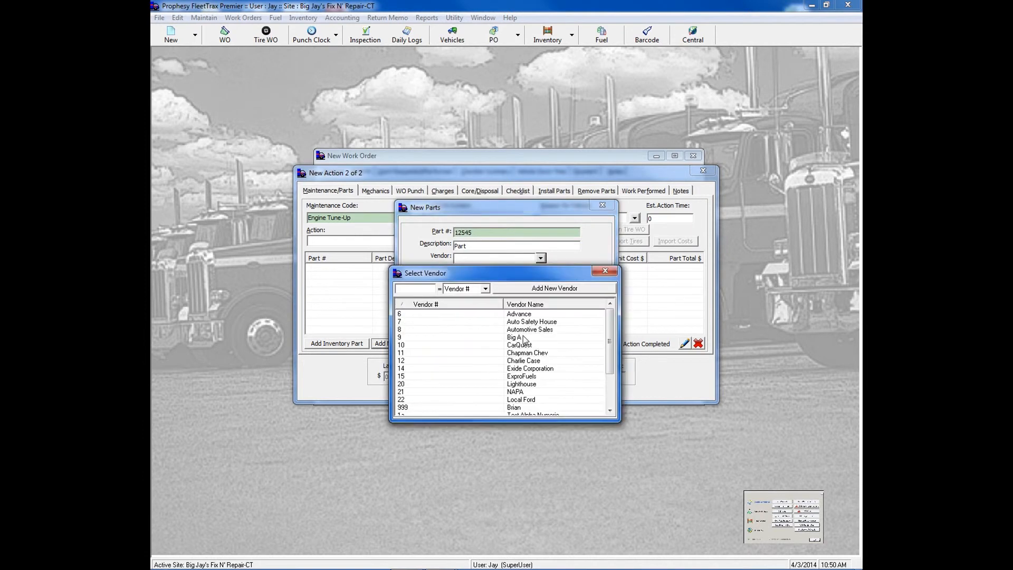
double_click(517, 337)
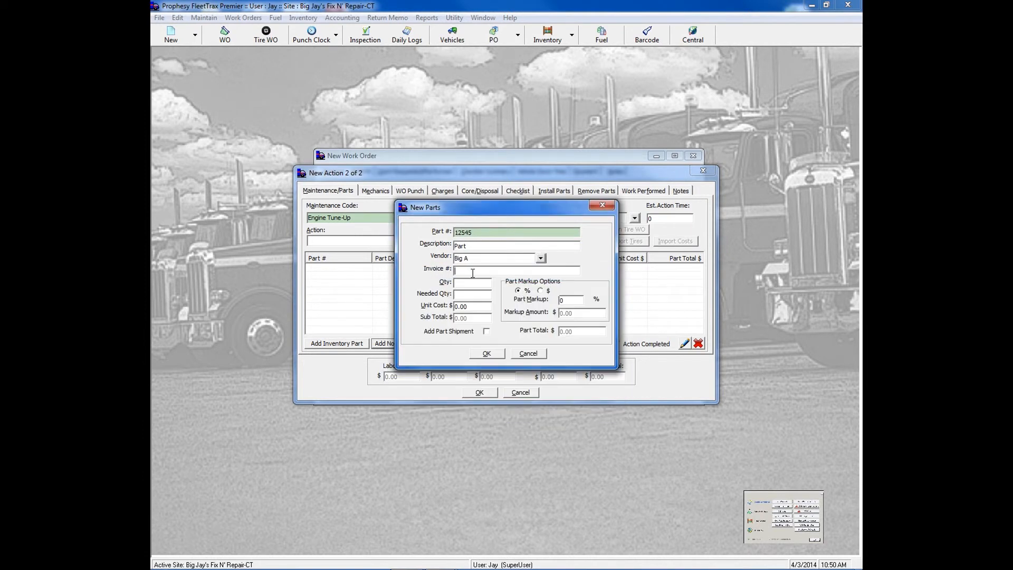
- Give the part invoice number 654, quantity 1 and unit cost $10, and add it with a part shipment
type("654")
left_click(482, 284)
type("1")
left_click(473, 306)
type("10")
left_click(486, 330)
left_click(491, 351)
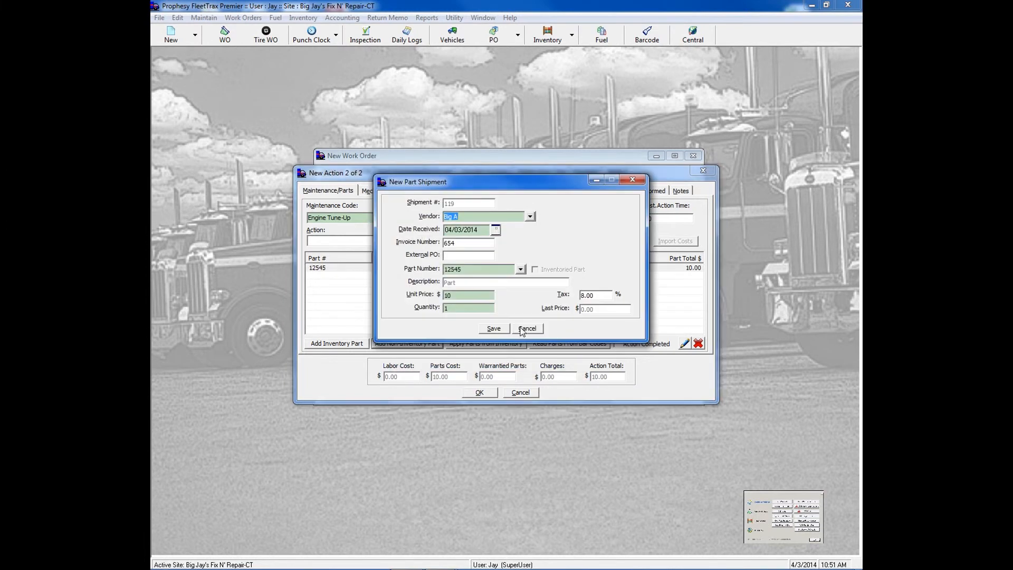
- Save the part shipment and add inventory parts 0817589 (Bracket, Switch) and 1036 (Filter, Oil) to the Engine Tune-Up action
left_click(503, 328)
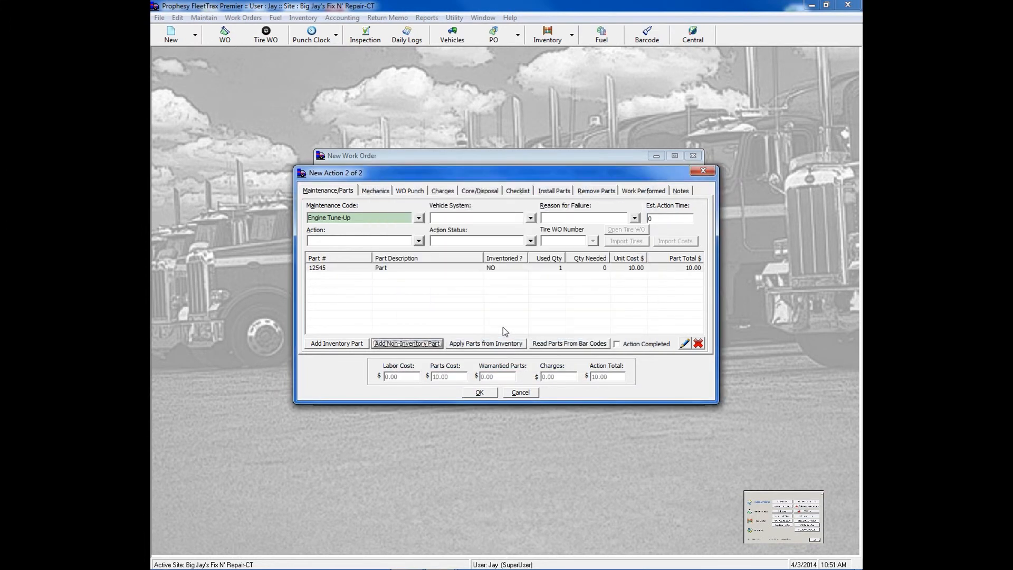
left_click(343, 343)
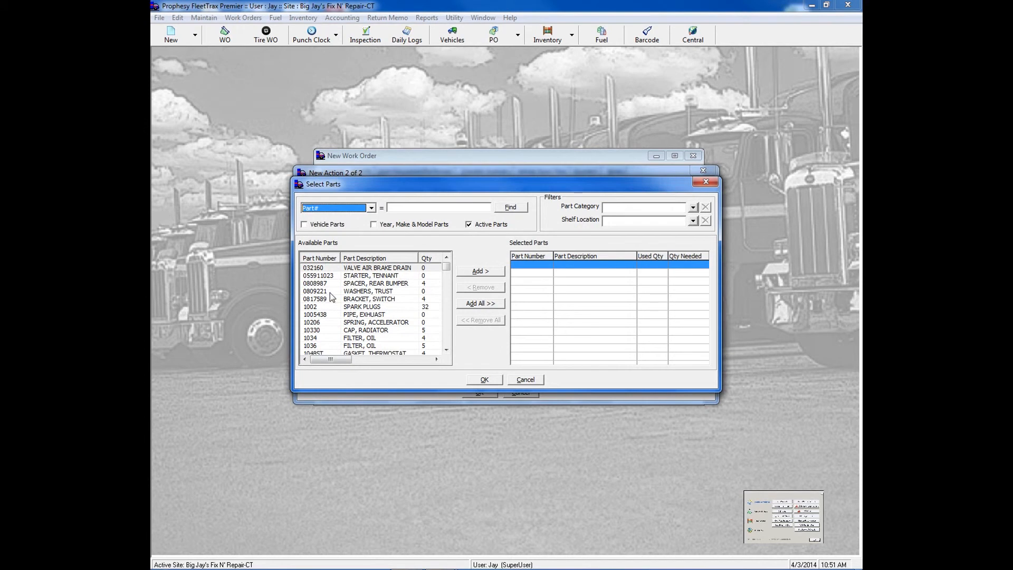
double_click(372, 298)
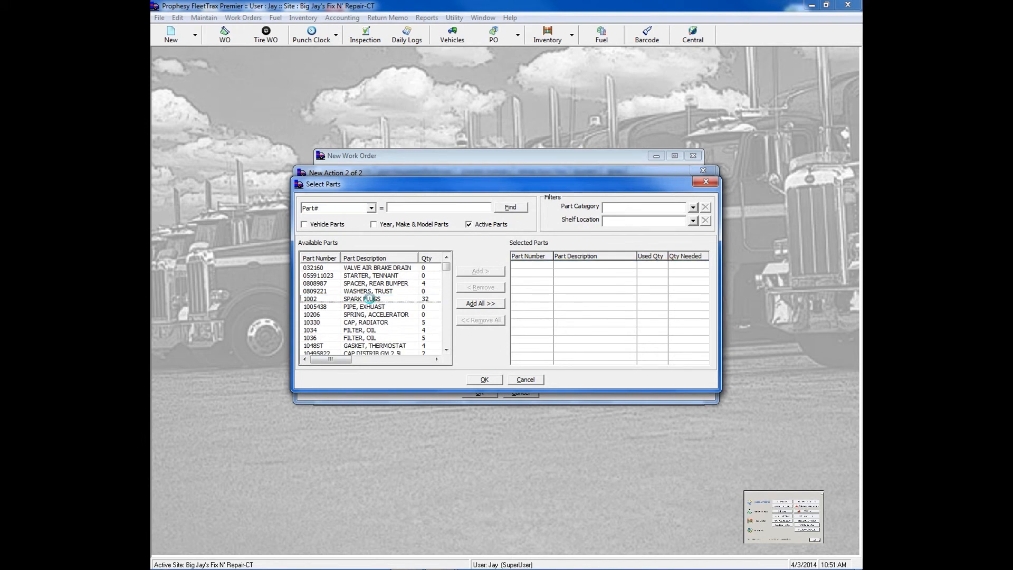
double_click(371, 337)
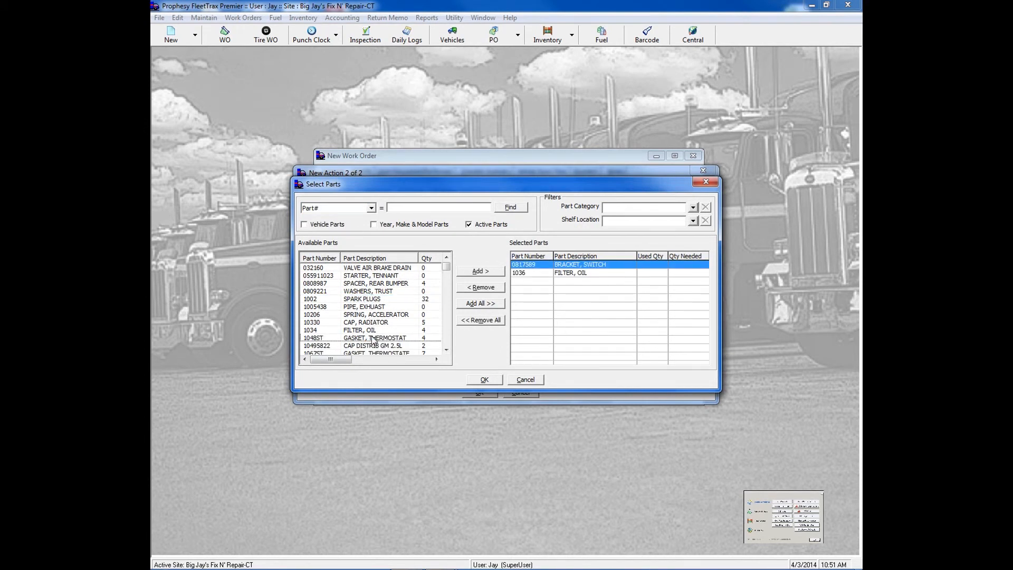
left_click(481, 380)
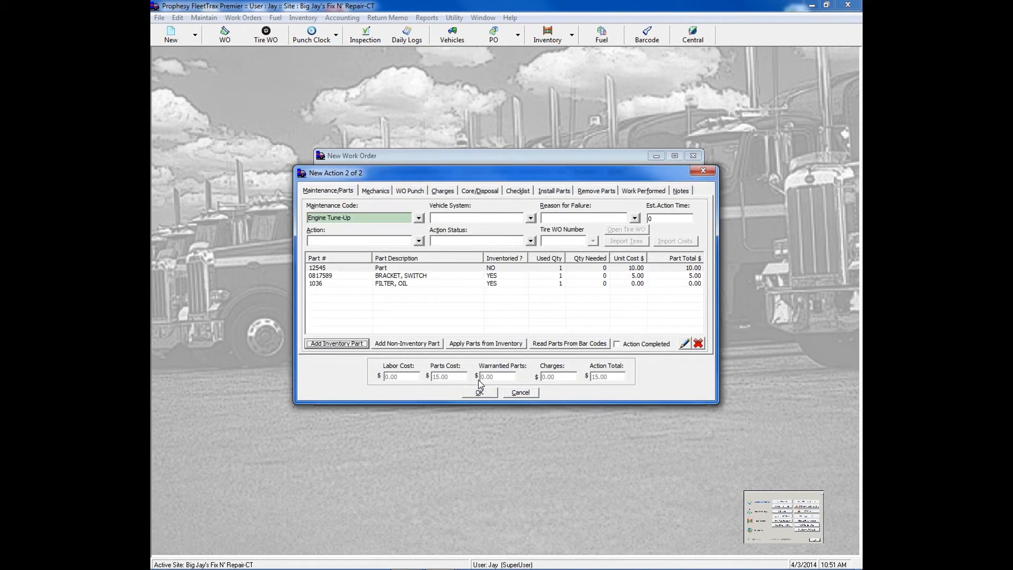
- Search the inventory parts by part number for fr, and add the alternator FR-ALT-34463 to the tune-up action
left_click(351, 343)
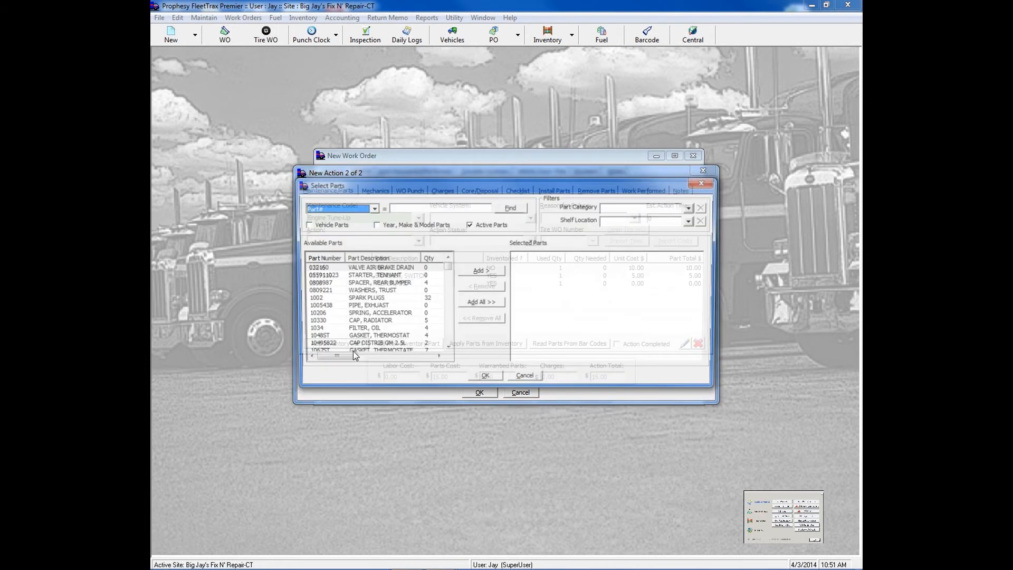
type("fr")
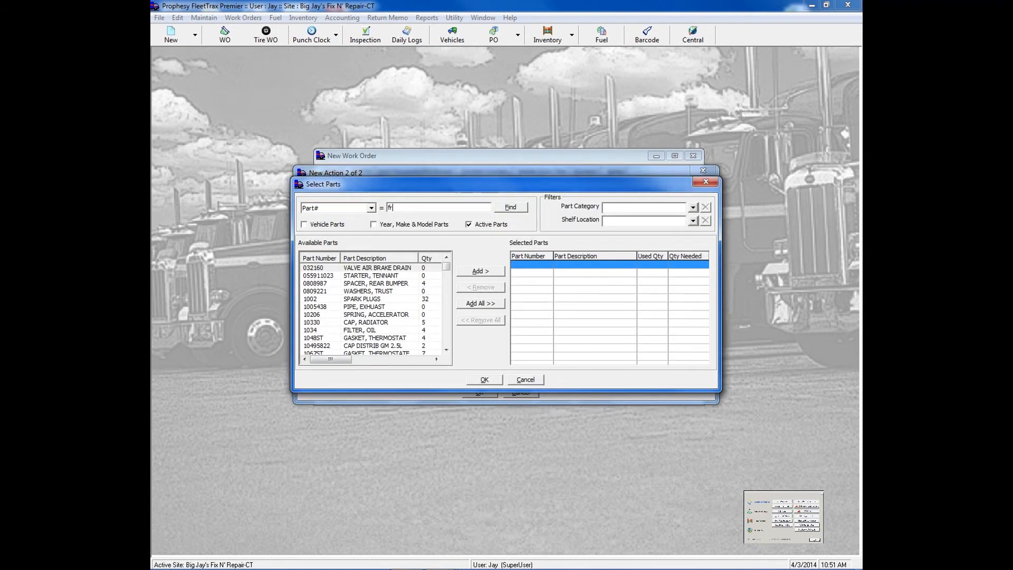
left_click(505, 210)
double_click(381, 344)
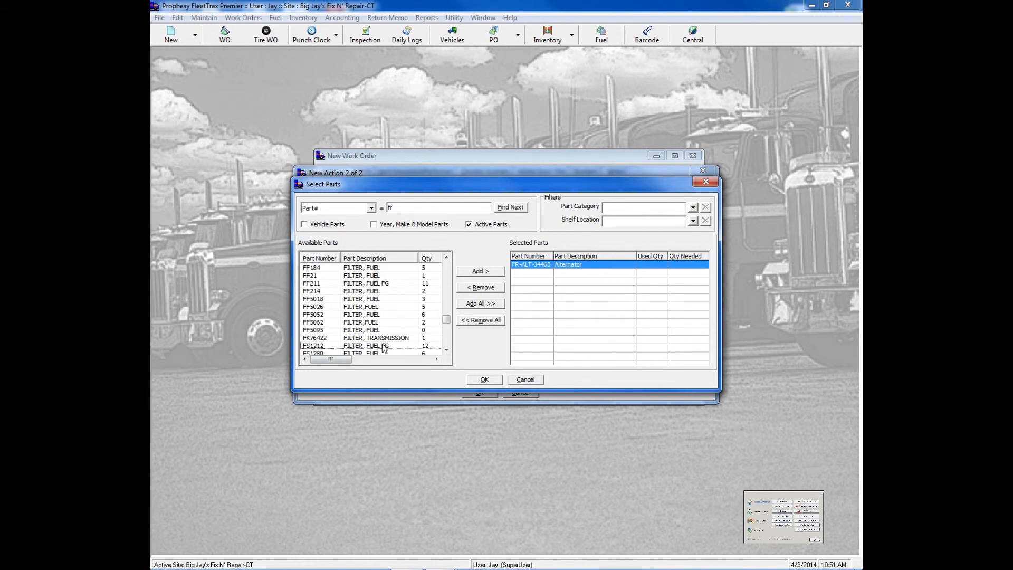
left_click(473, 380)
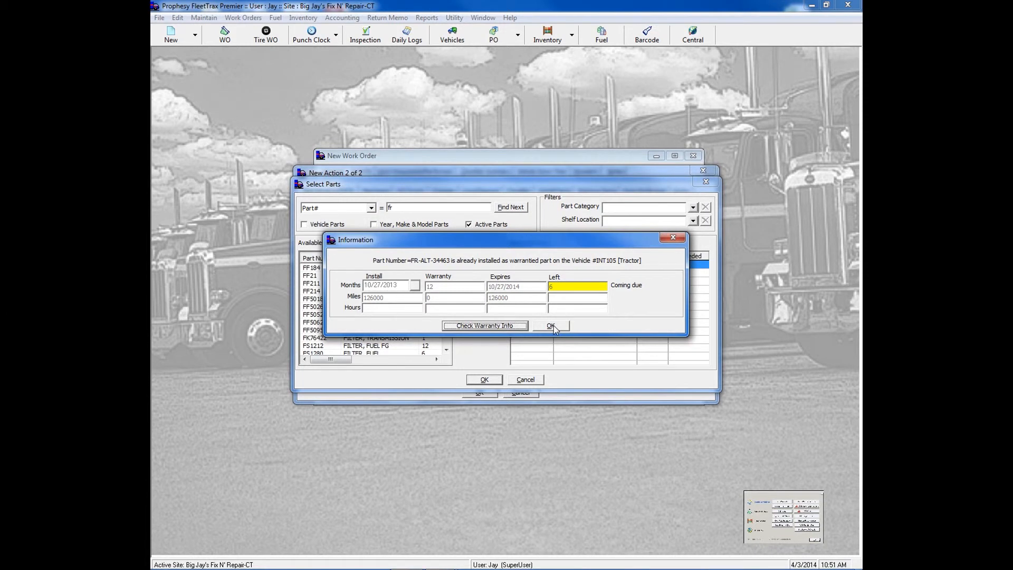
- Check the existing warranty record of the alternator on vehicle INT105, and return to the part selection
left_click_drag(495, 240, 511, 280)
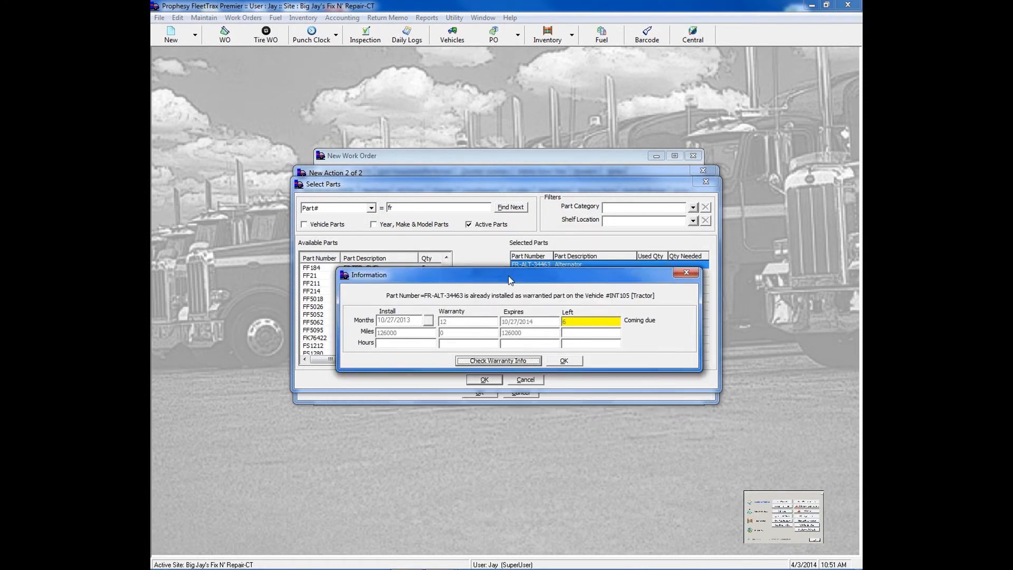
left_click(498, 364)
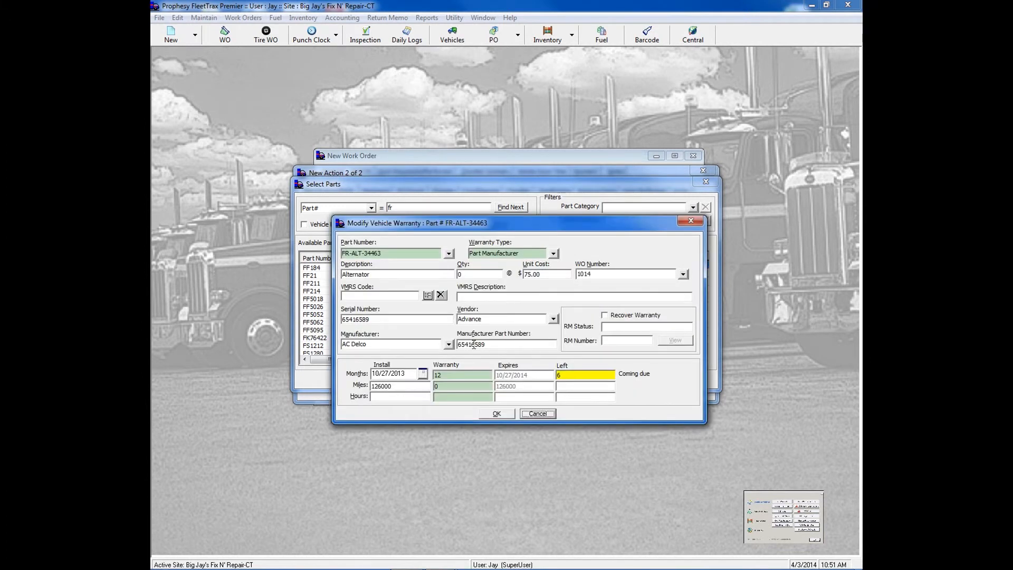
left_click(497, 414)
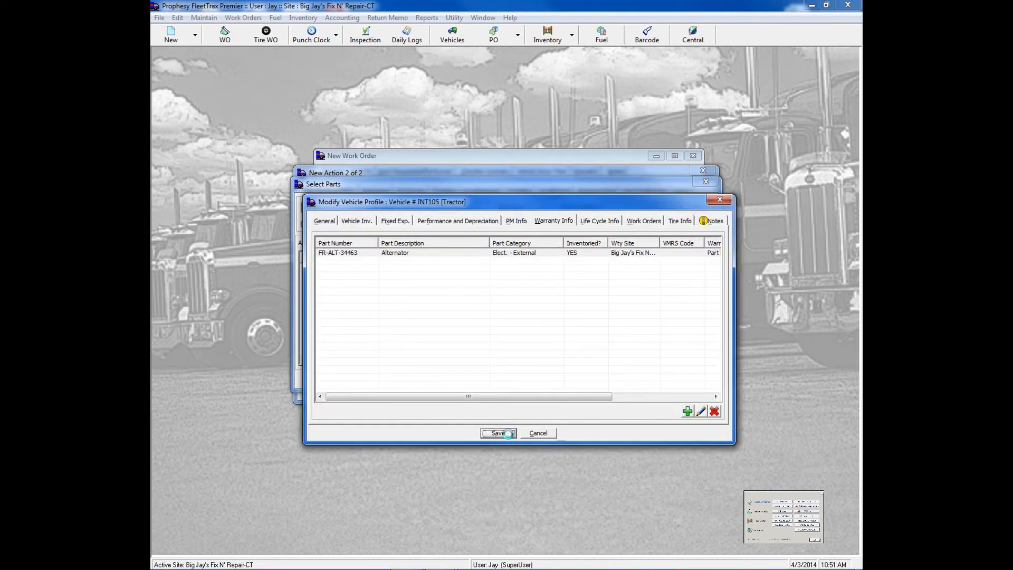
left_click(559, 359)
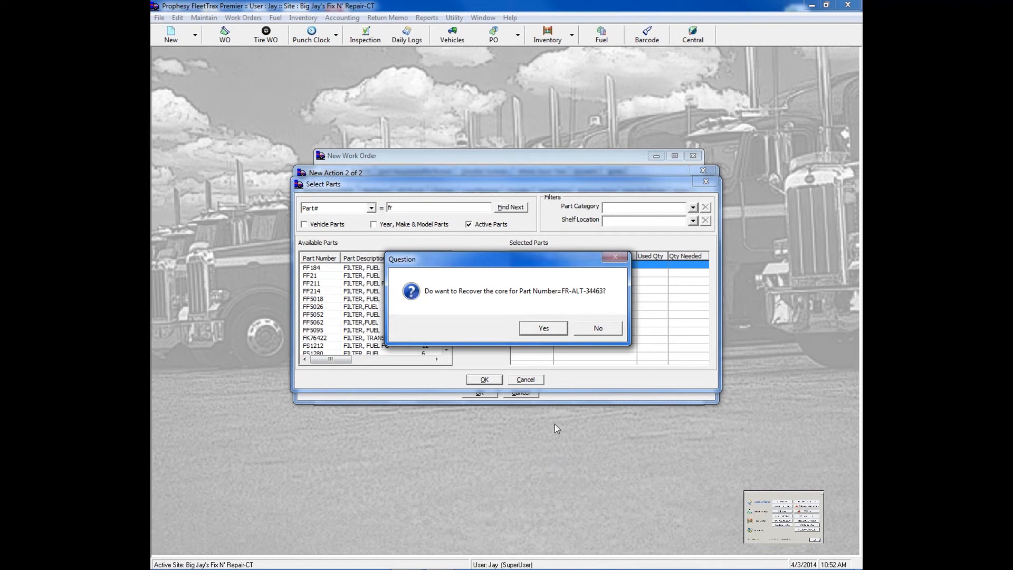
- Agree to recover the core for the alternator and save the Engine Tune-Up action
left_click(529, 331)
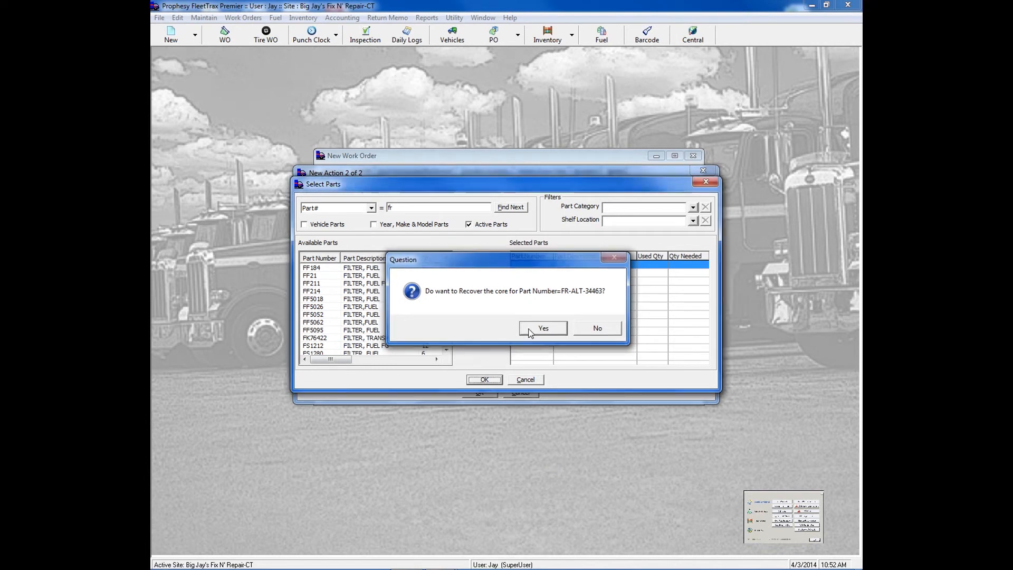
left_click(400, 294)
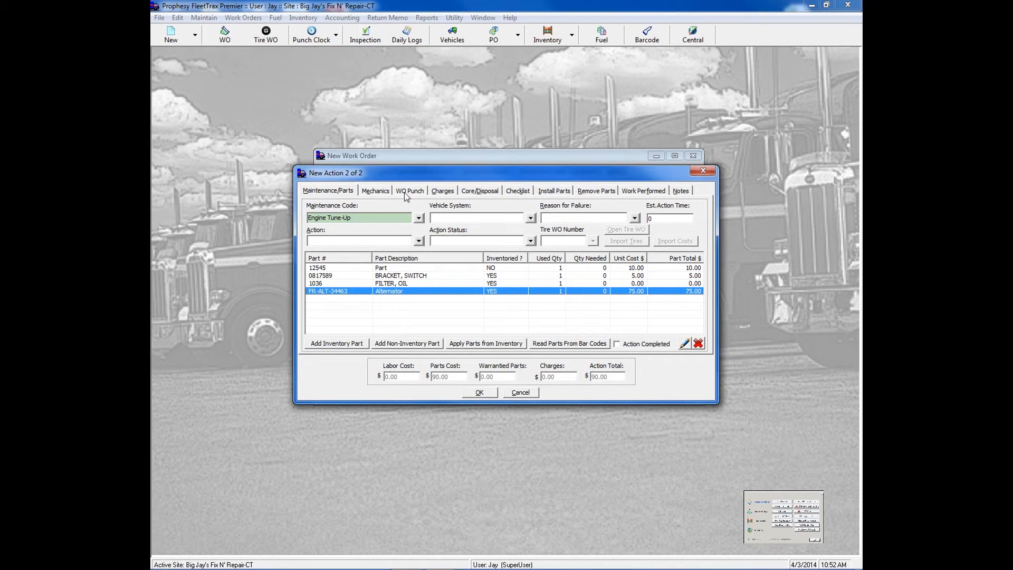
left_click(490, 396)
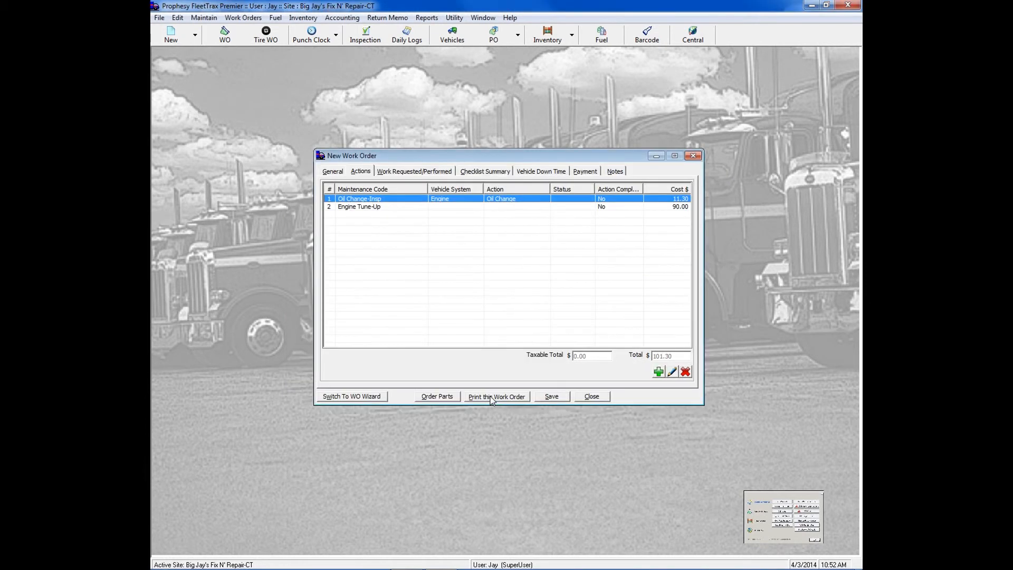
- Enter "Please fix me" as the work requested and "All fixed" as the work performed on the work order
left_click(420, 172)
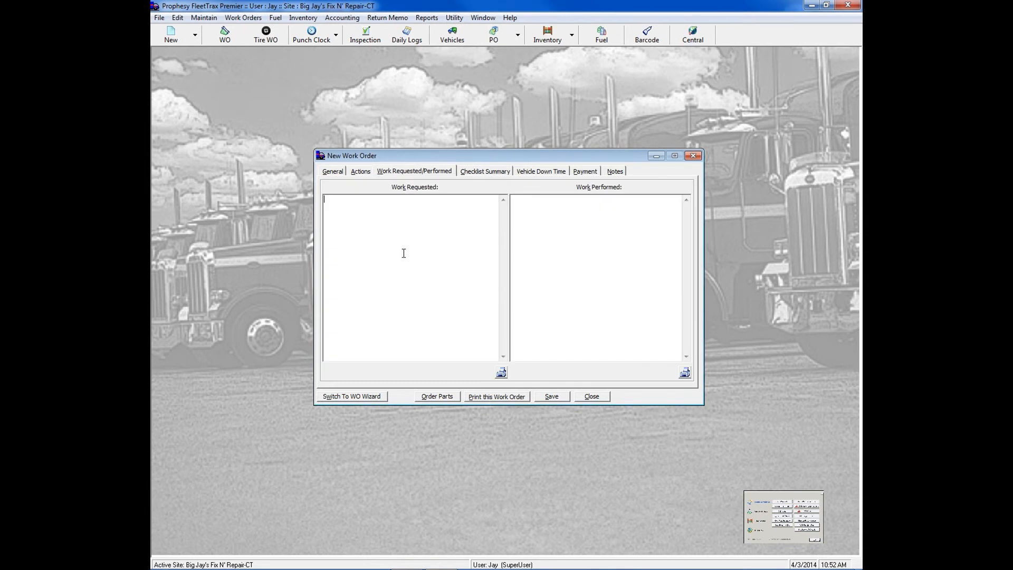
left_click(404, 253)
type("PLease fix me")
key("BackSpace")
type("l")
left_click(590, 234)
type("All fixe")
- Return to the work order's general information, save the work order and close it
left_click(335, 172)
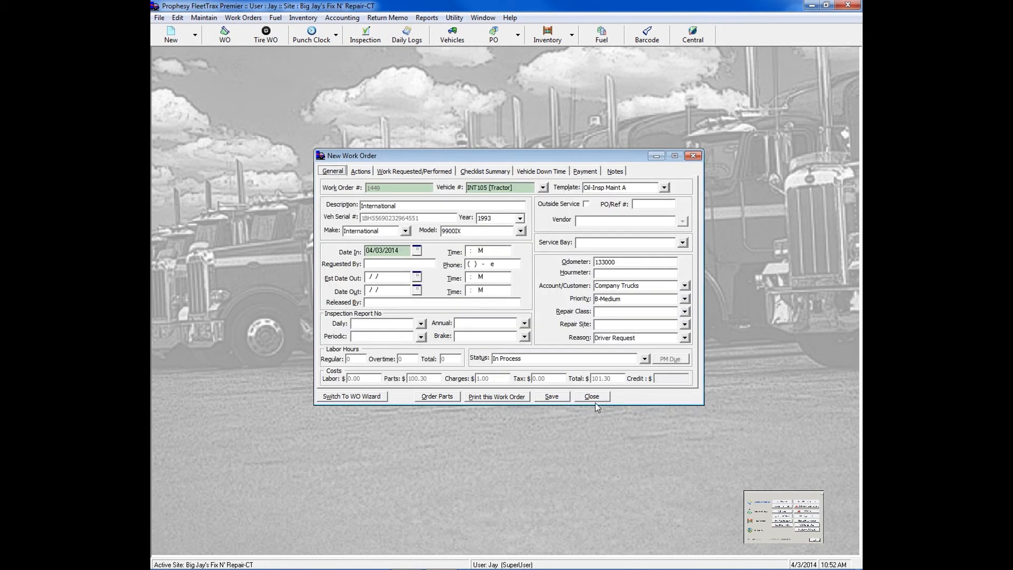
left_click(554, 397)
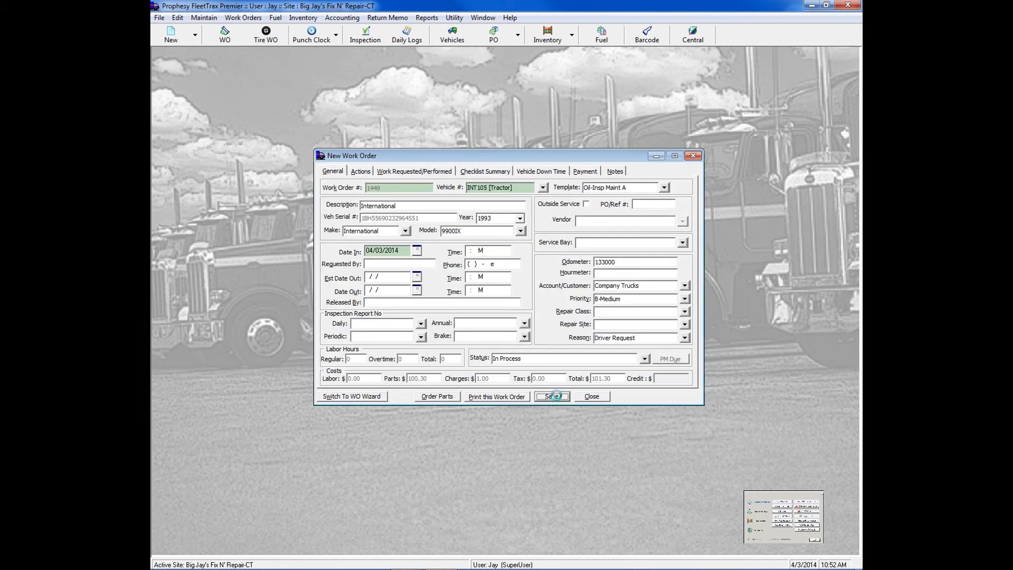
left_click(593, 398)
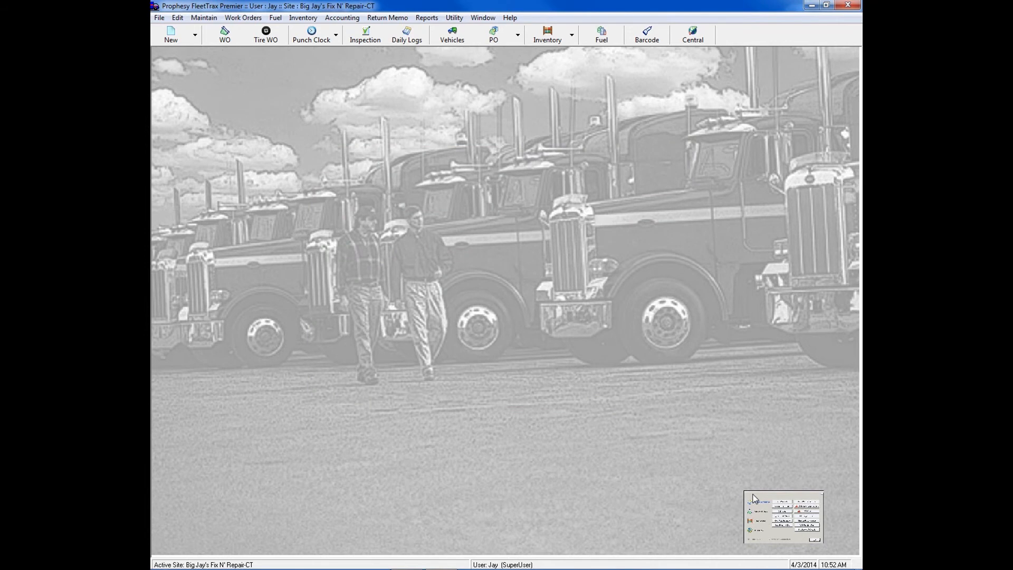
- Open the In Process work order for INT105 from the list of open work orders for modification
left_click(752, 499)
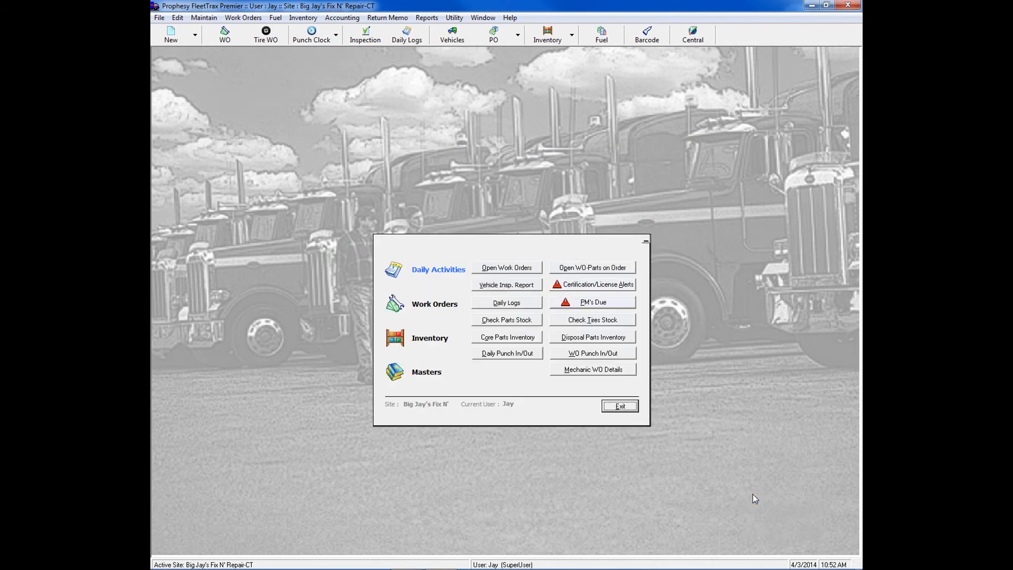
left_click(506, 269)
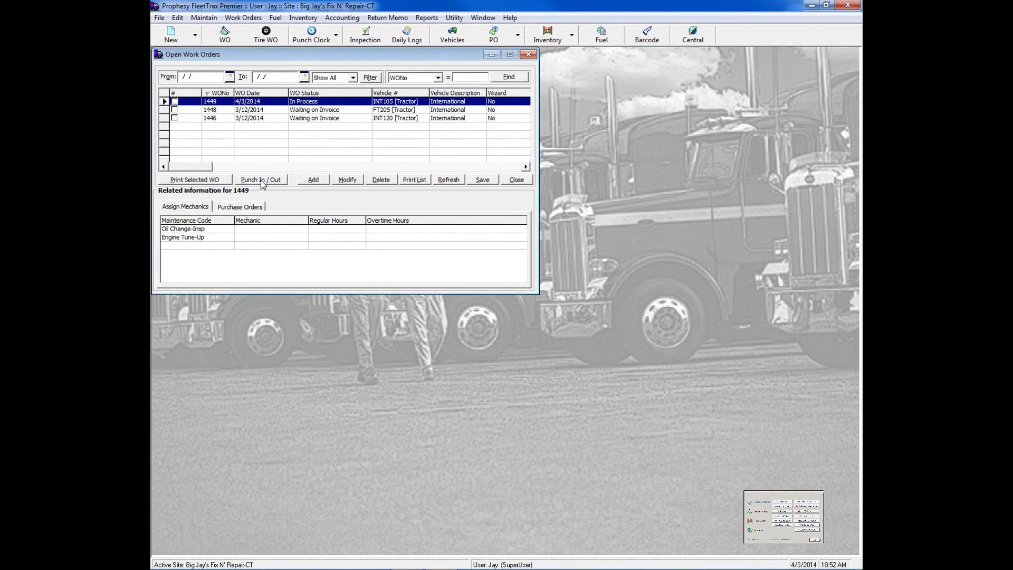
double_click(268, 103)
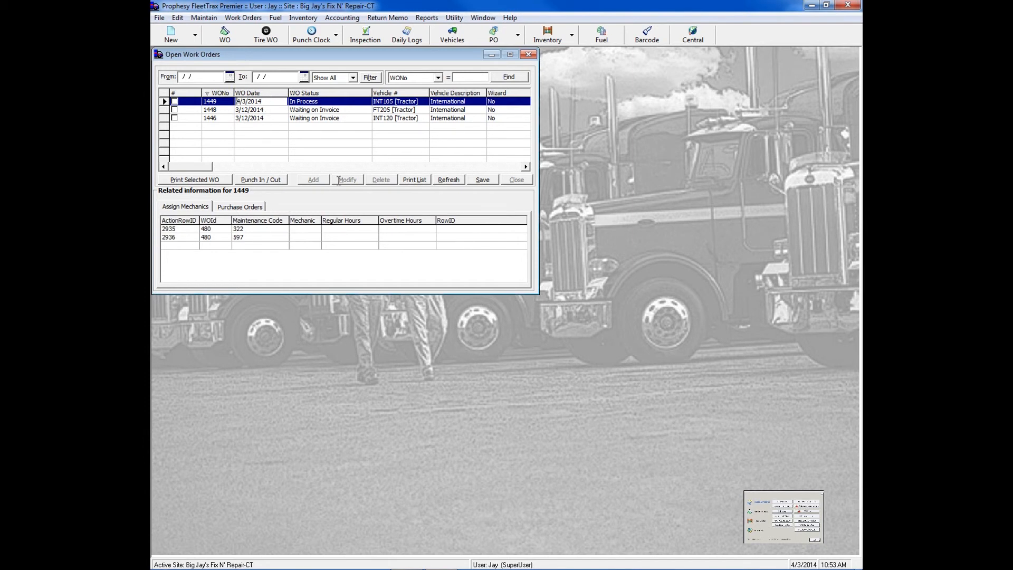
left_click(339, 181)
- Open the work order's Oil Change-Insp action and show its assigned mechanics
left_click(364, 201)
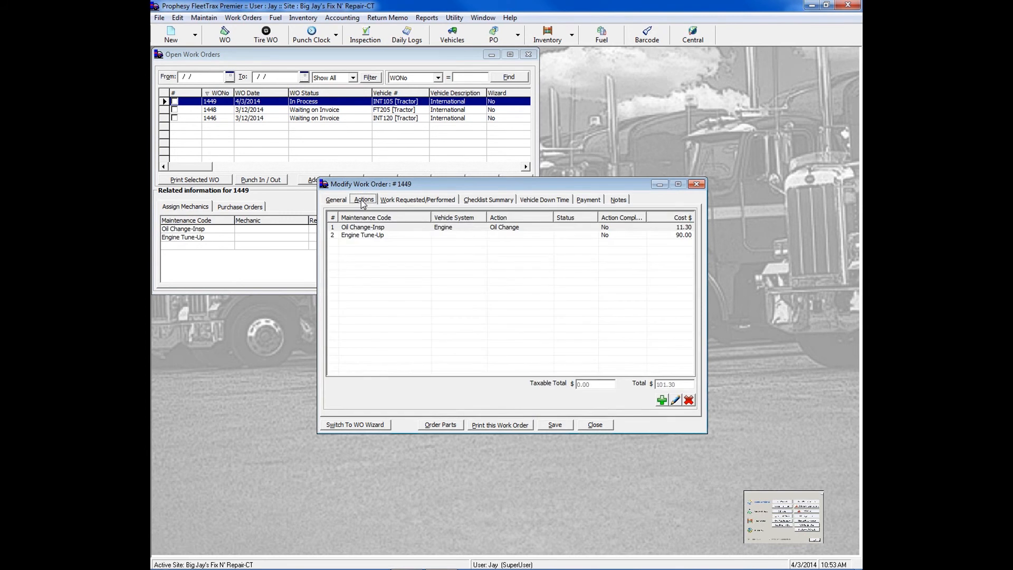
left_click(362, 224)
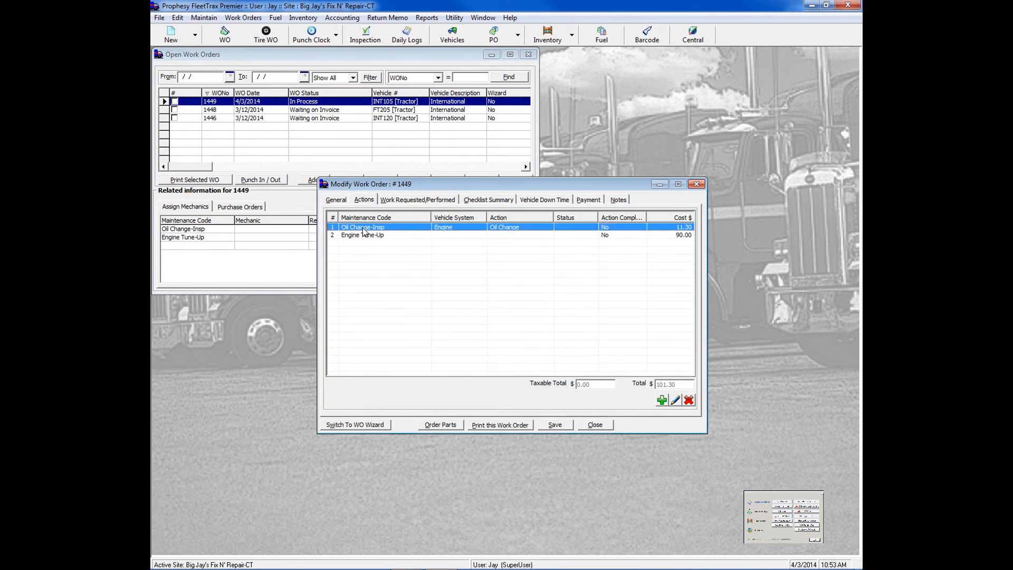
double_click(362, 223)
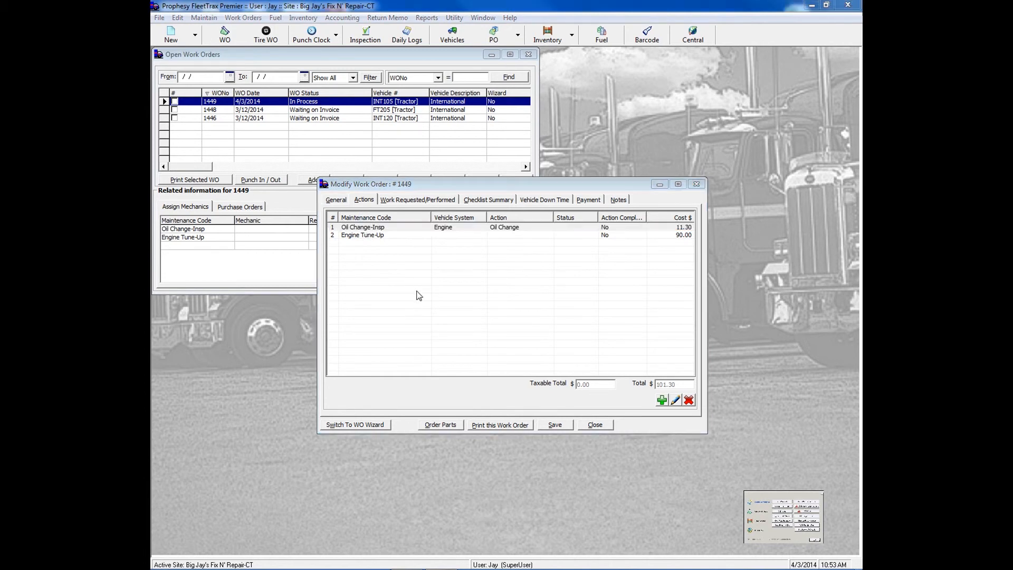
left_click(387, 193)
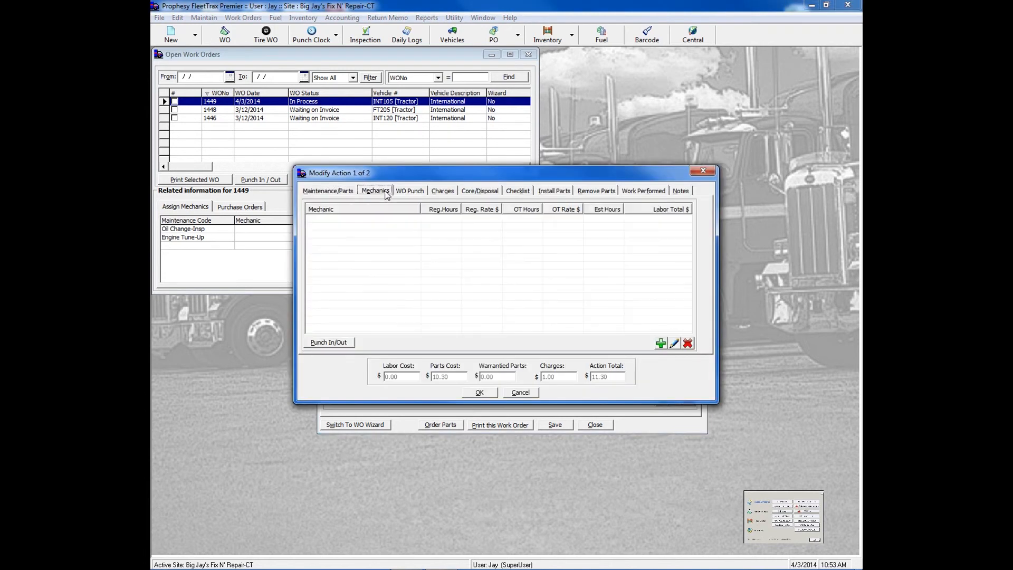
- Add a mechanic with 5 regular hours to the Oil Change-Insp action and save the action
left_click(662, 343)
left_click(578, 247)
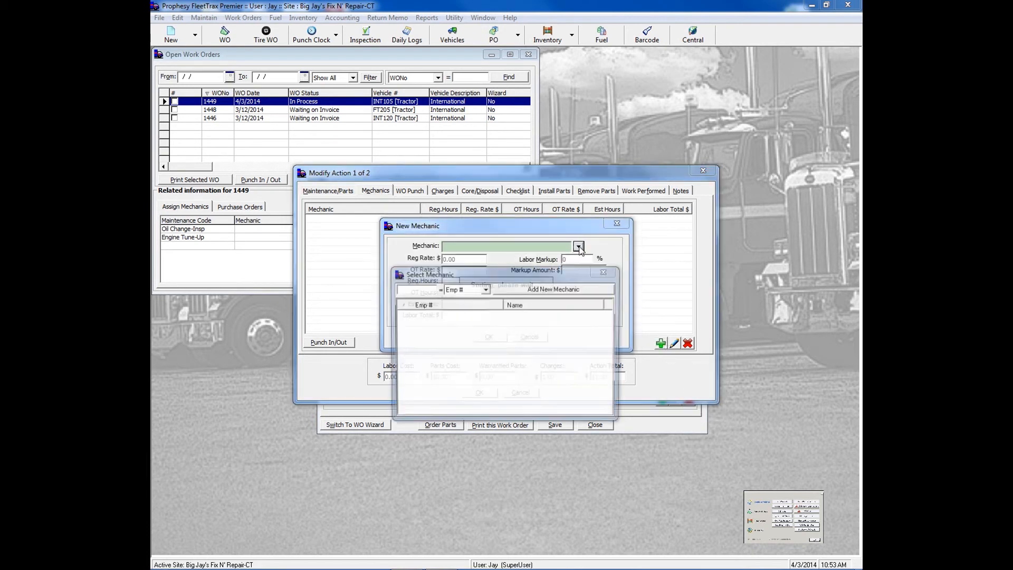
double_click(525, 353)
type("85")
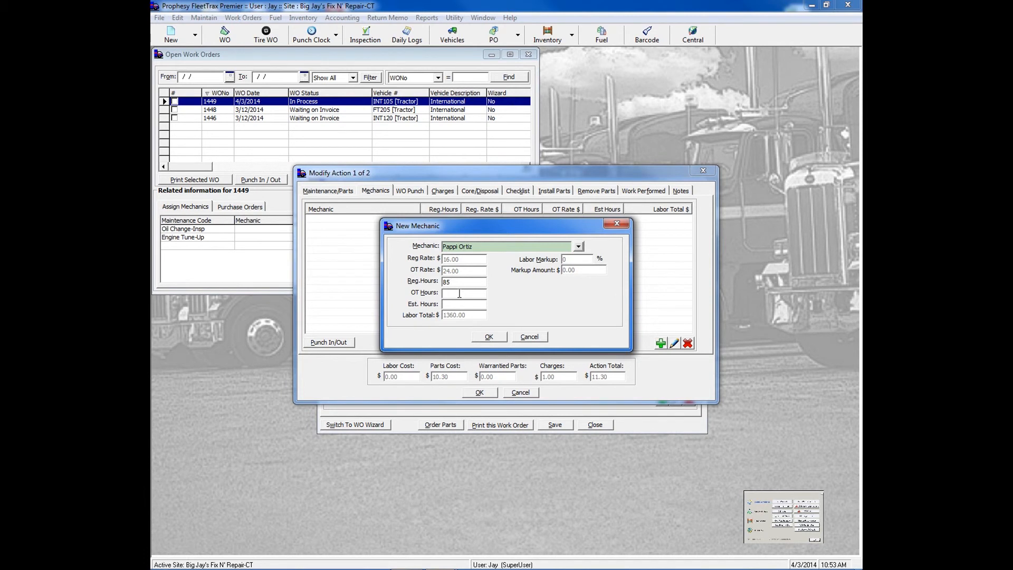
key("BackSpace")
key("BackSpace")
type("5")
left_click(490, 337)
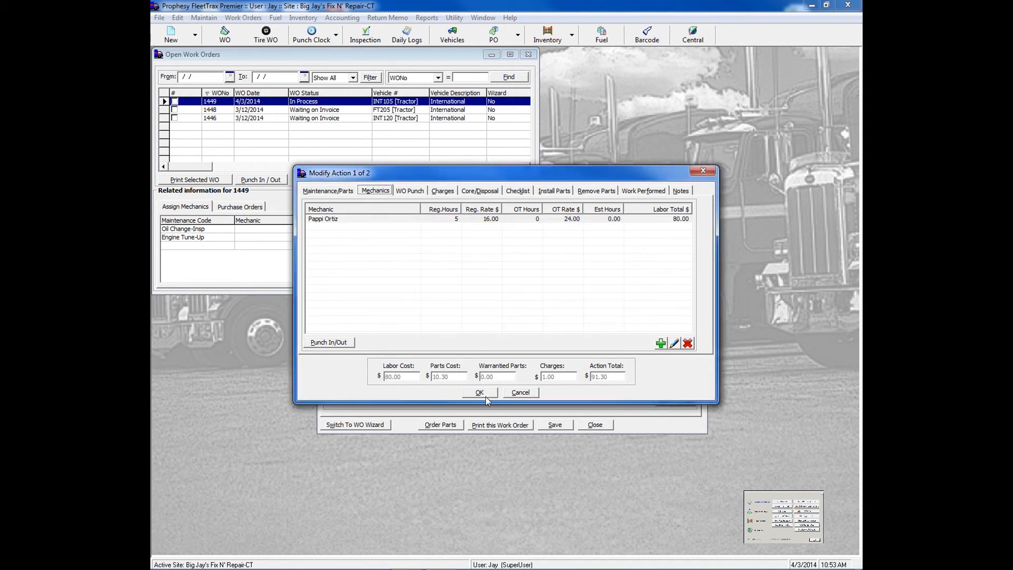
left_click(485, 393)
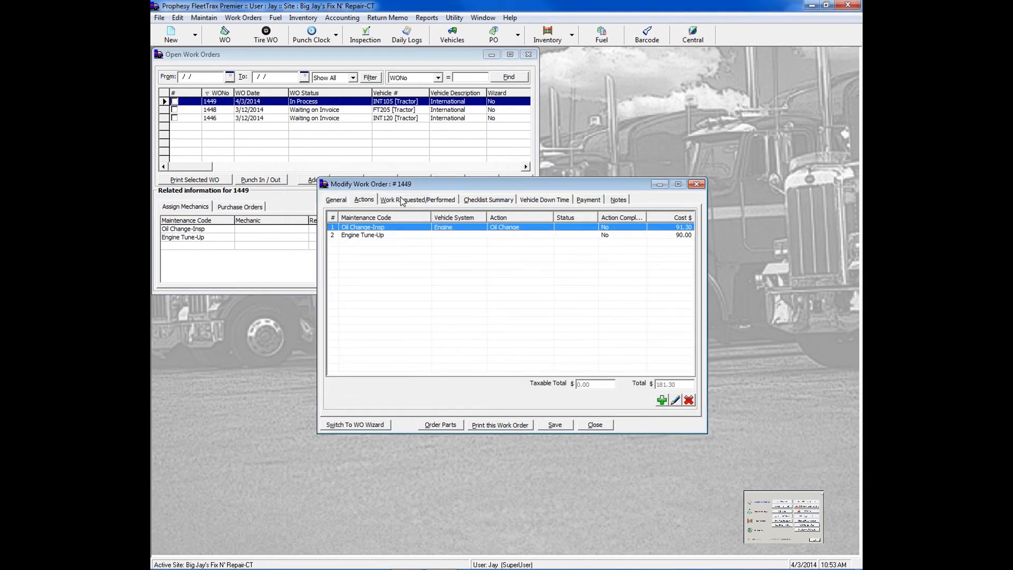
- In the work order's general information, set the status to Closed and the date out to 04/03/2014
left_click(334, 202)
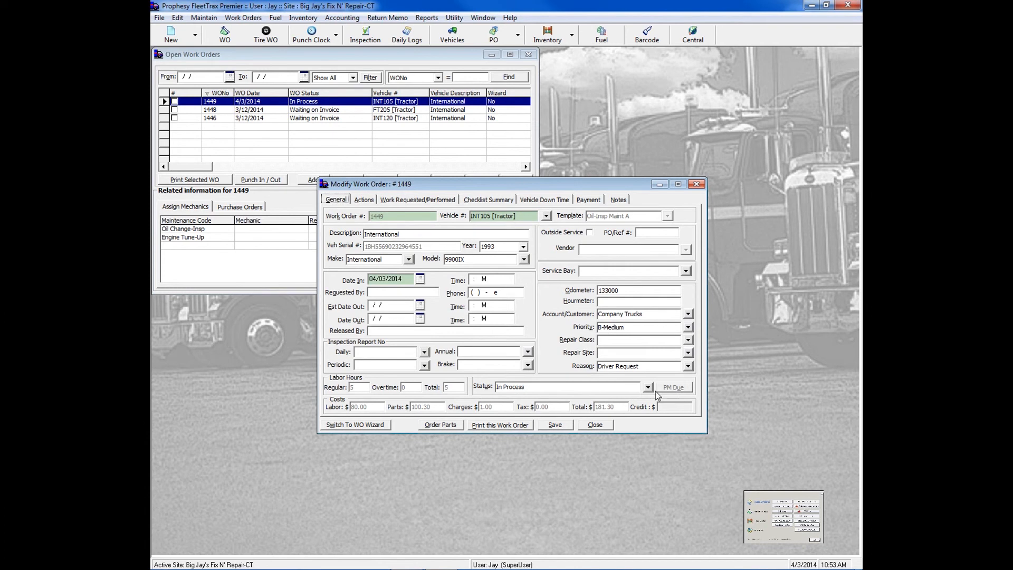
left_click(647, 388)
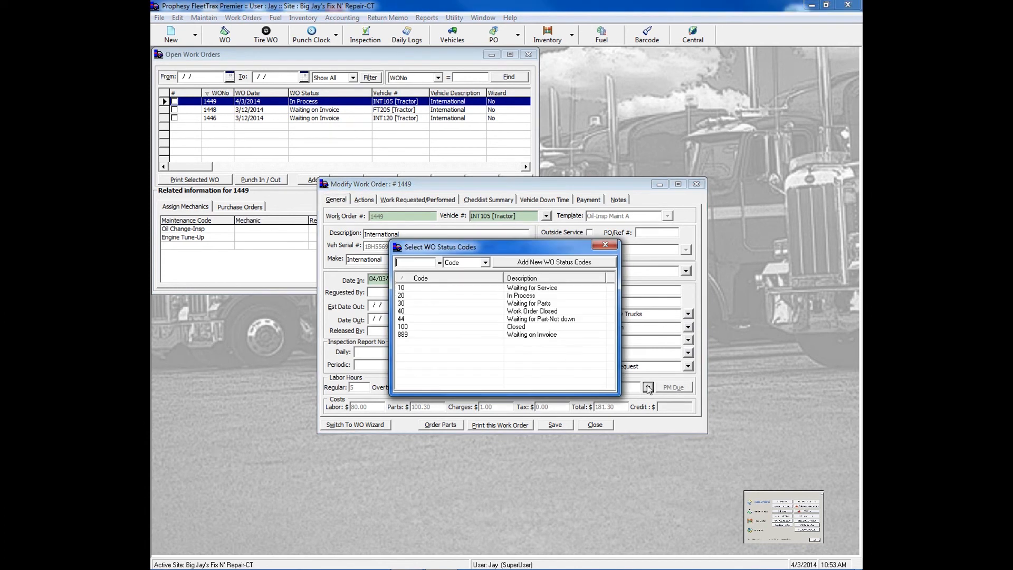
double_click(528, 327)
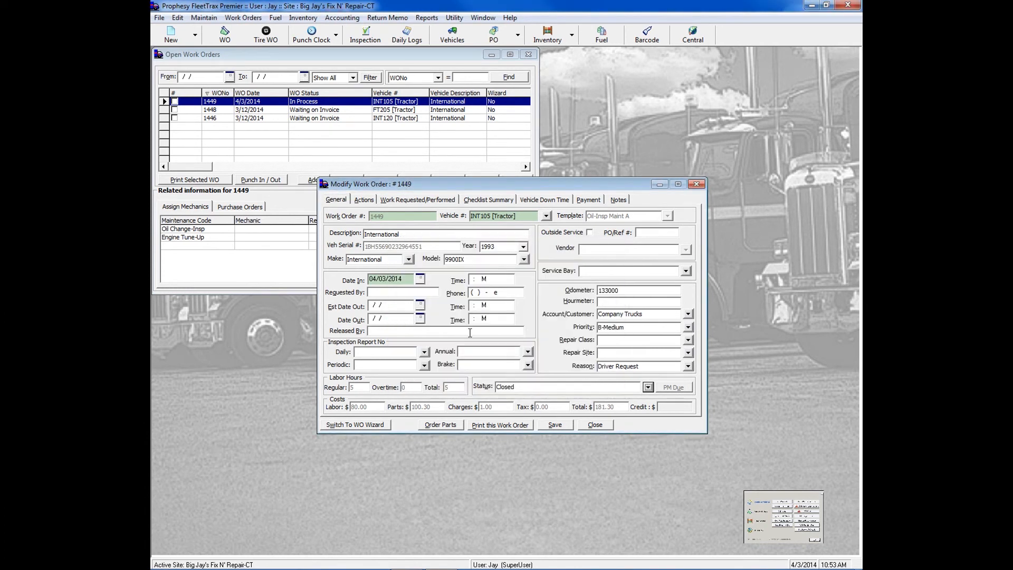
left_click(421, 319)
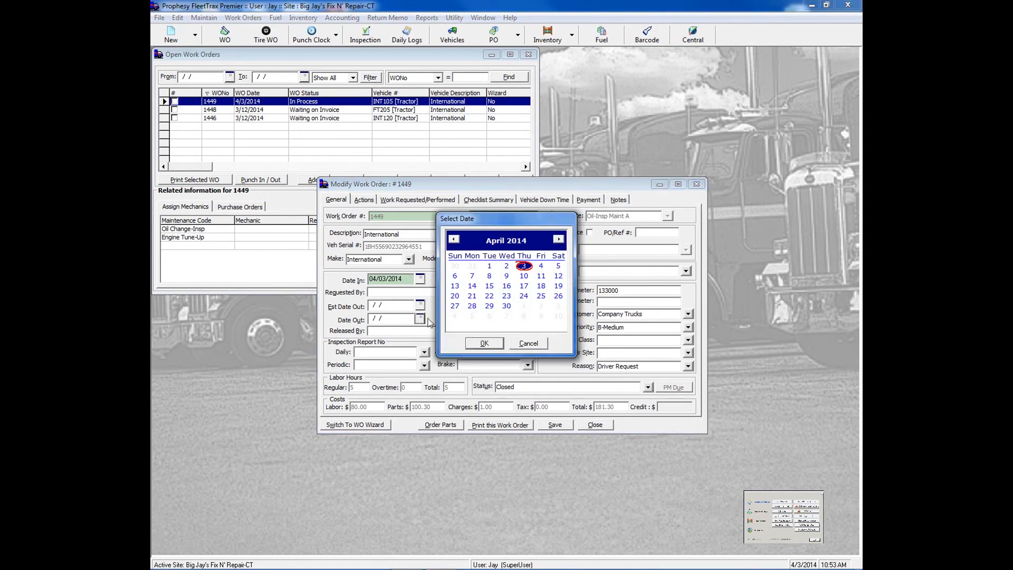
double_click(524, 267)
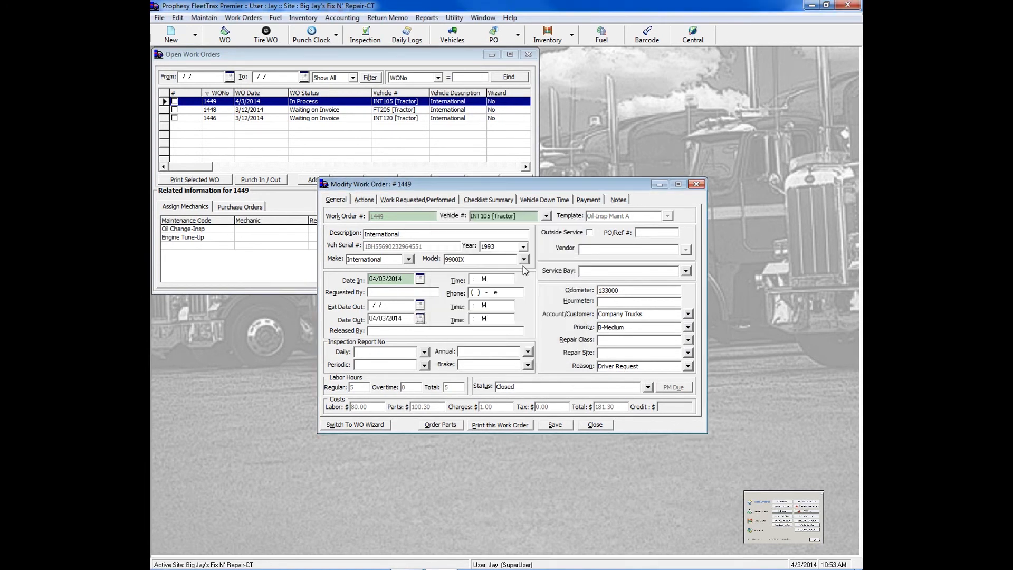
- Save and close the INT105 work order, including the list of open work orders
left_click(563, 426)
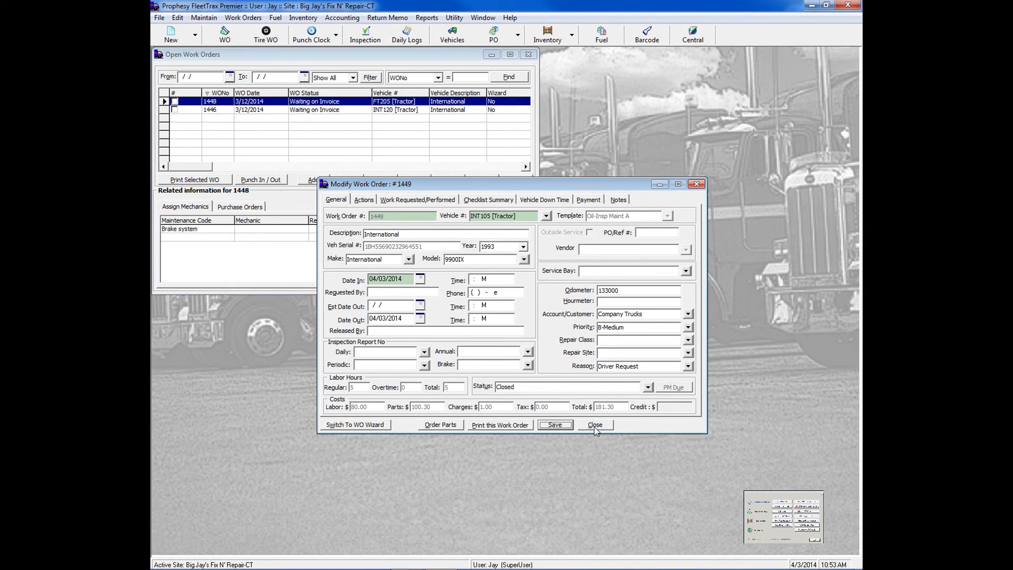
left_click(594, 425)
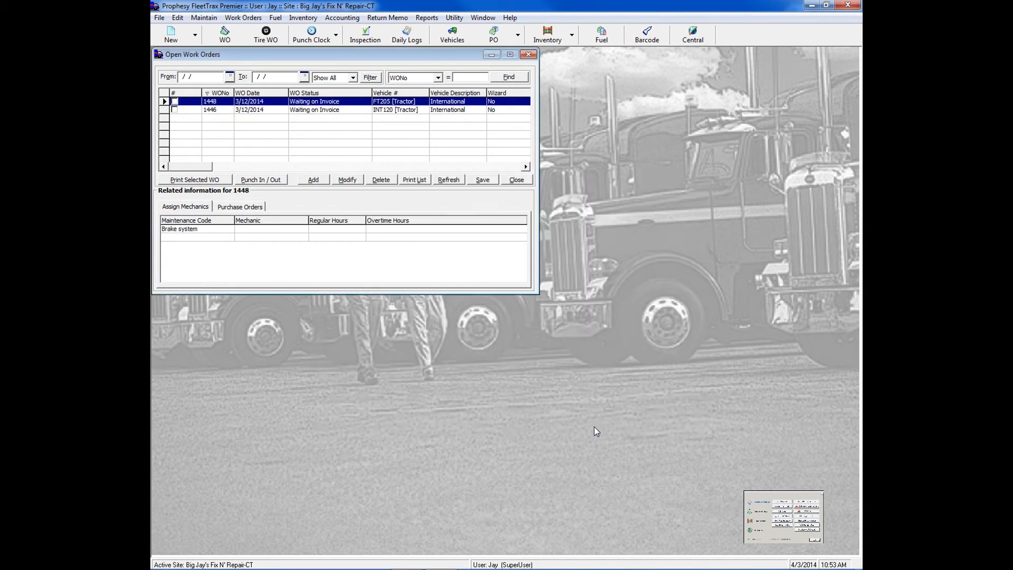
left_click(528, 55)
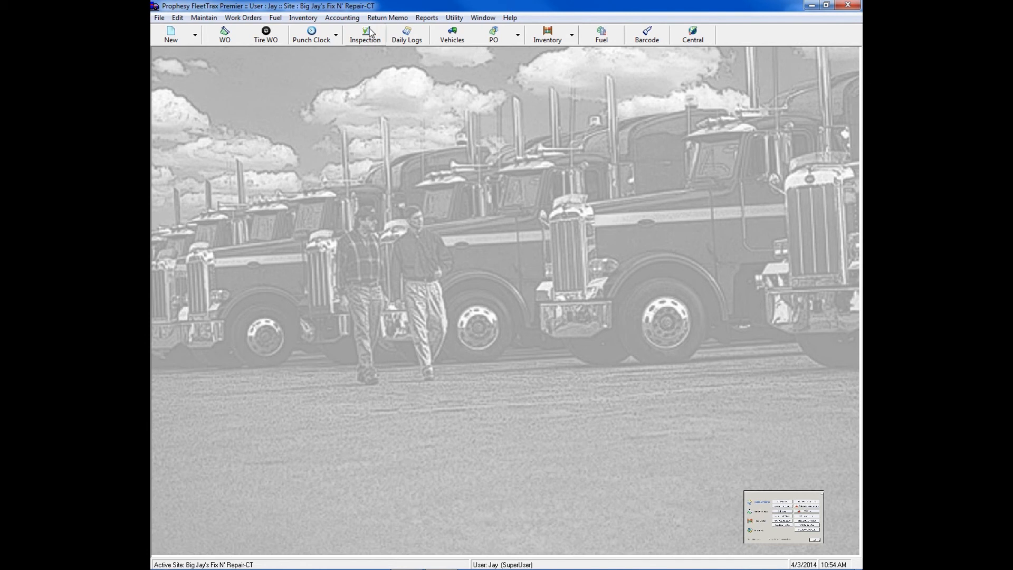
- Print and verify the closed Advance parts purchase order in Print/Post Transactions, confirming that it printed correctly
left_click(341, 17)
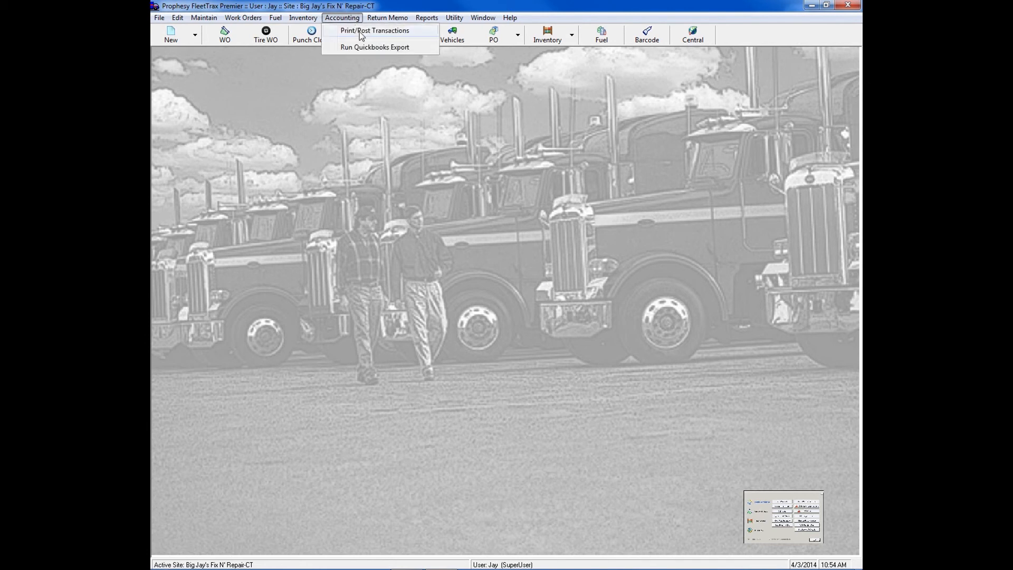
left_click(360, 32)
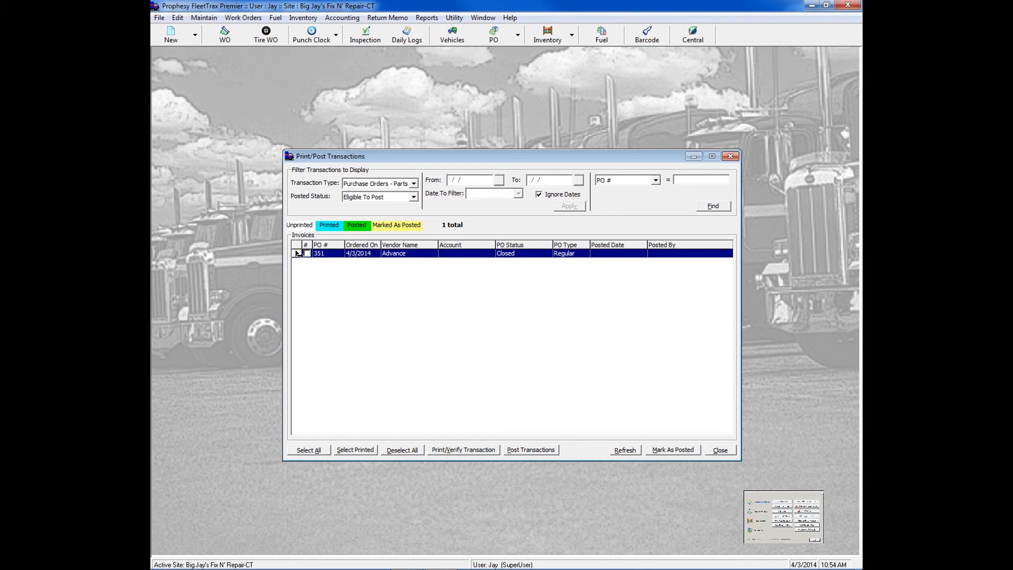
left_click(307, 254)
left_click(473, 452)
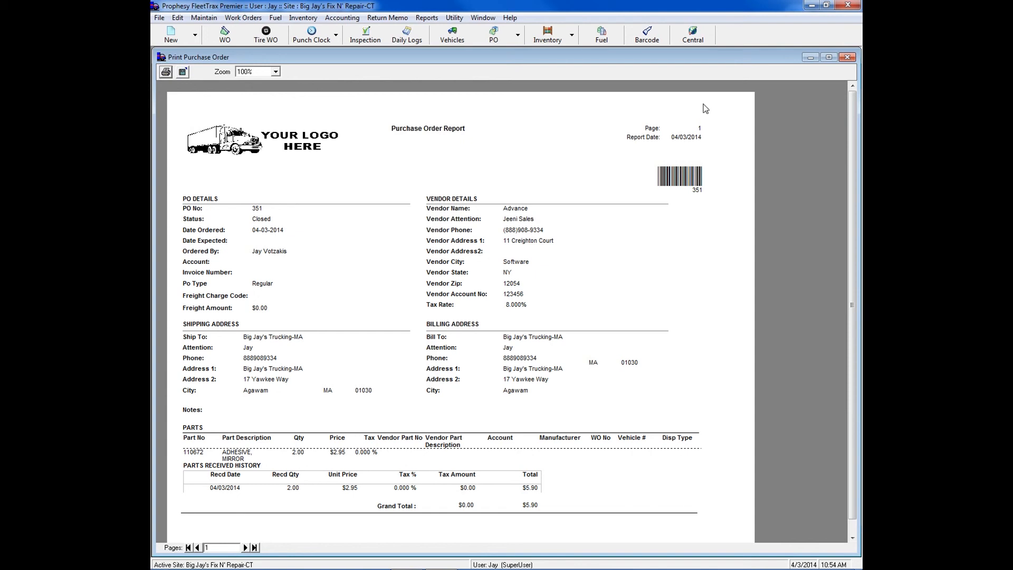
left_click(847, 57)
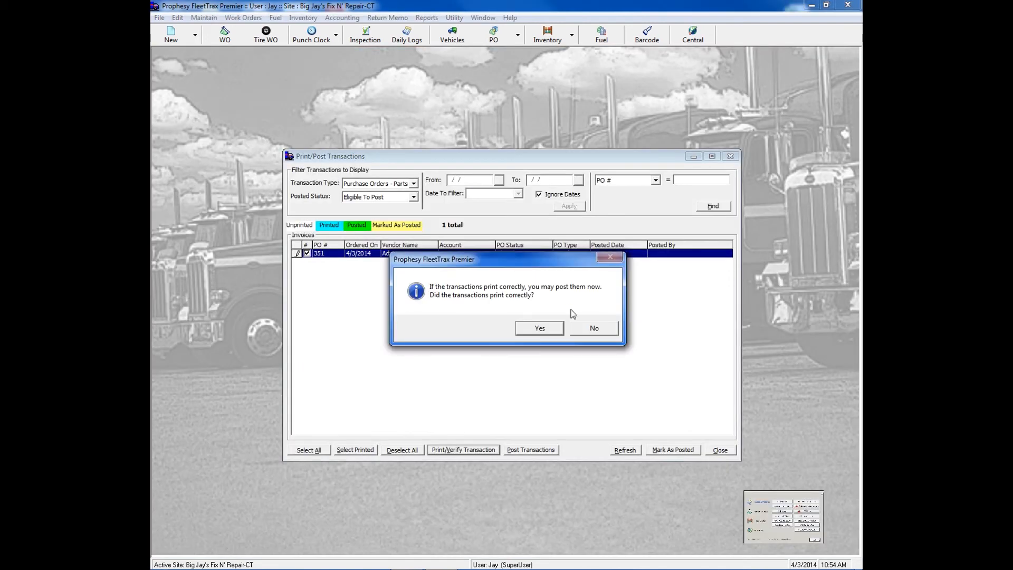
left_click(540, 329)
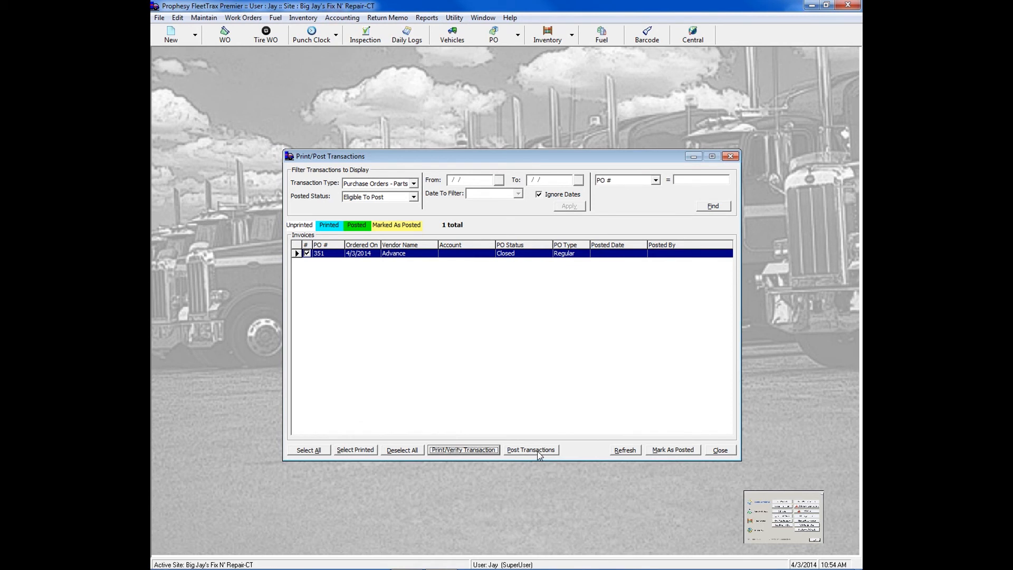
- Post the verified Advance purchase order to accounting
left_click(539, 452)
left_click(545, 330)
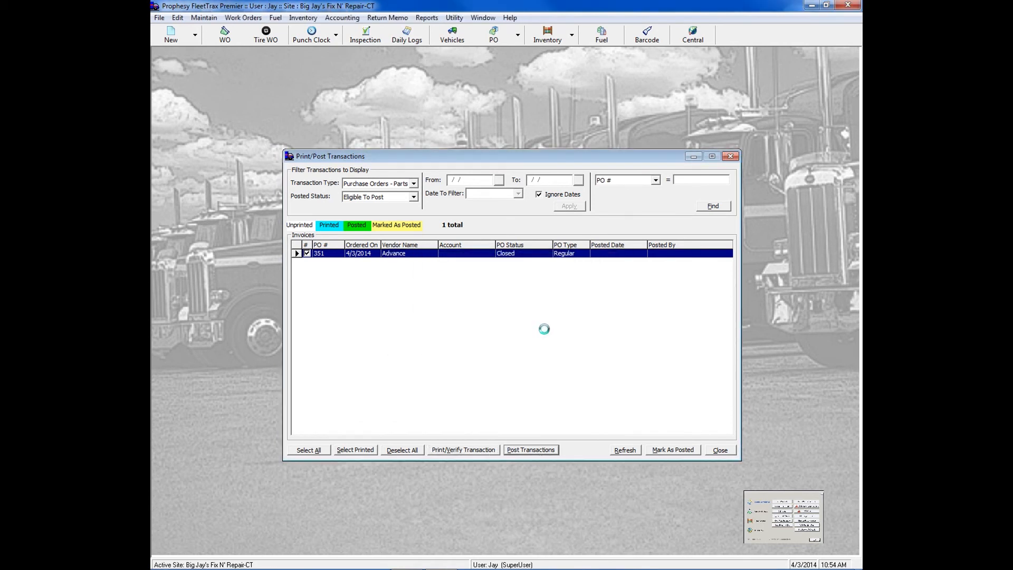
left_click(607, 336)
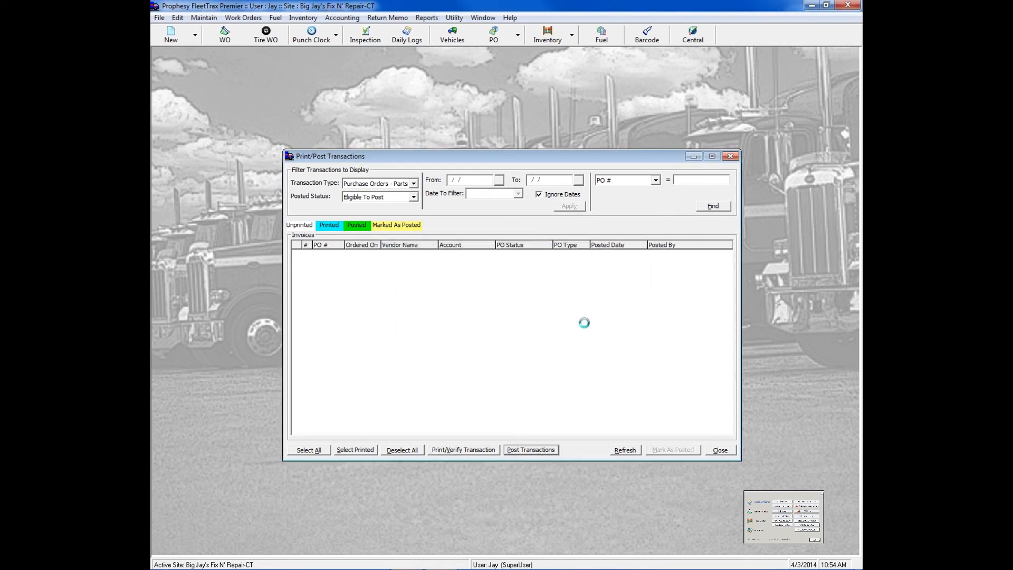
- Filter the transactions to Work Orders, then print and verify the closed INT105 work order, confirming that it printed correctly
left_click(415, 184)
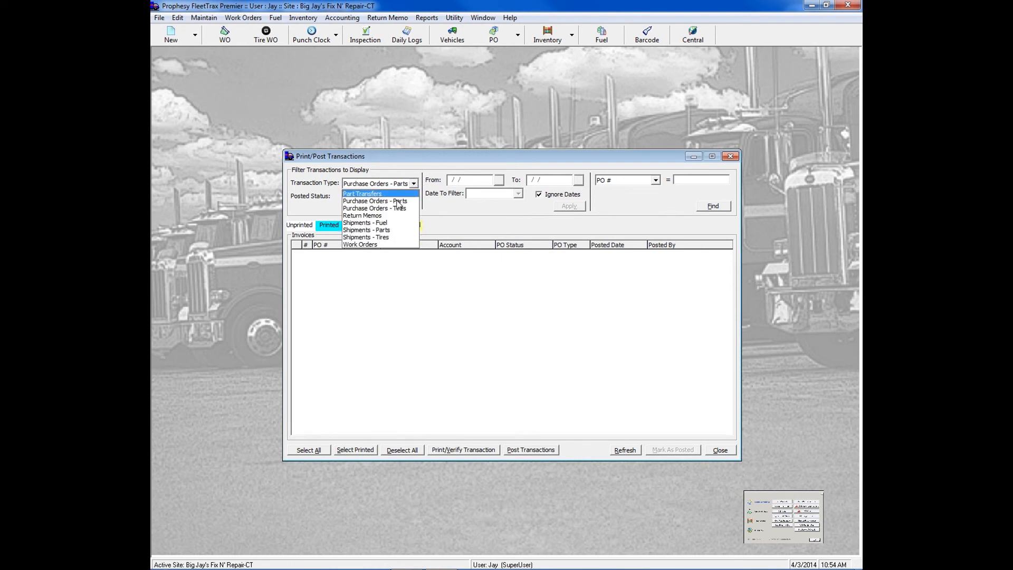
left_click(387, 244)
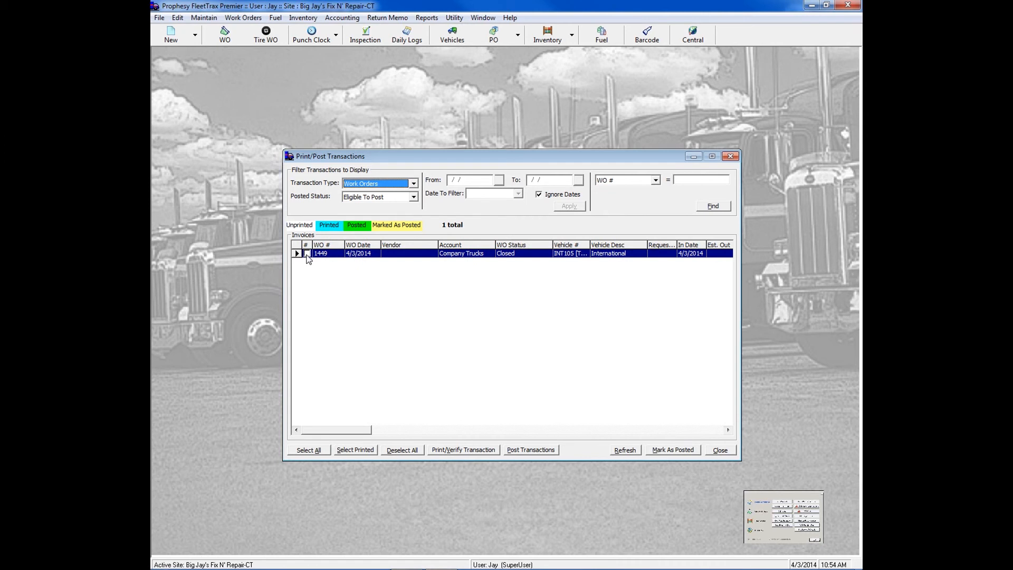
left_click(307, 253)
left_click(473, 450)
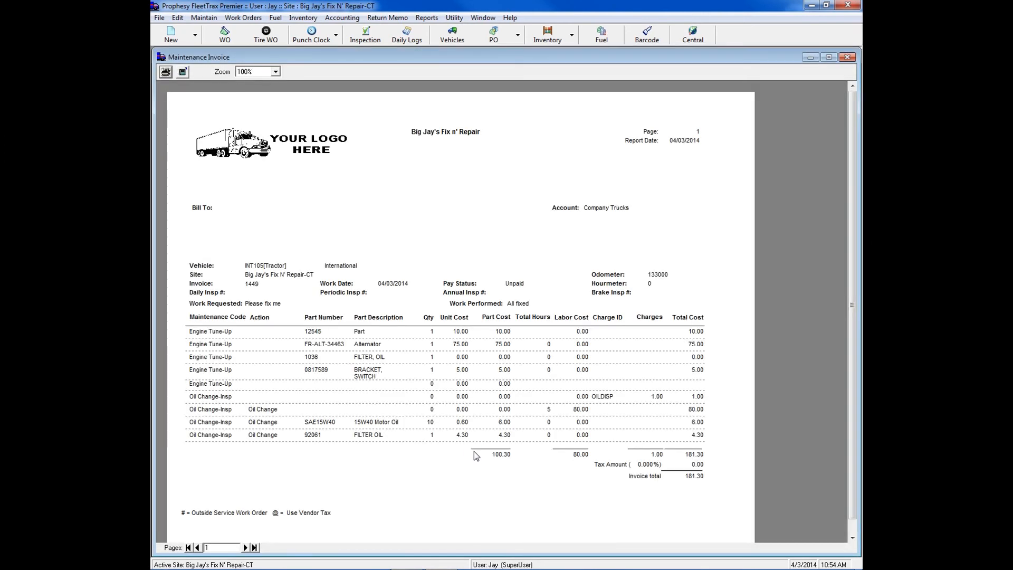
left_click(846, 59)
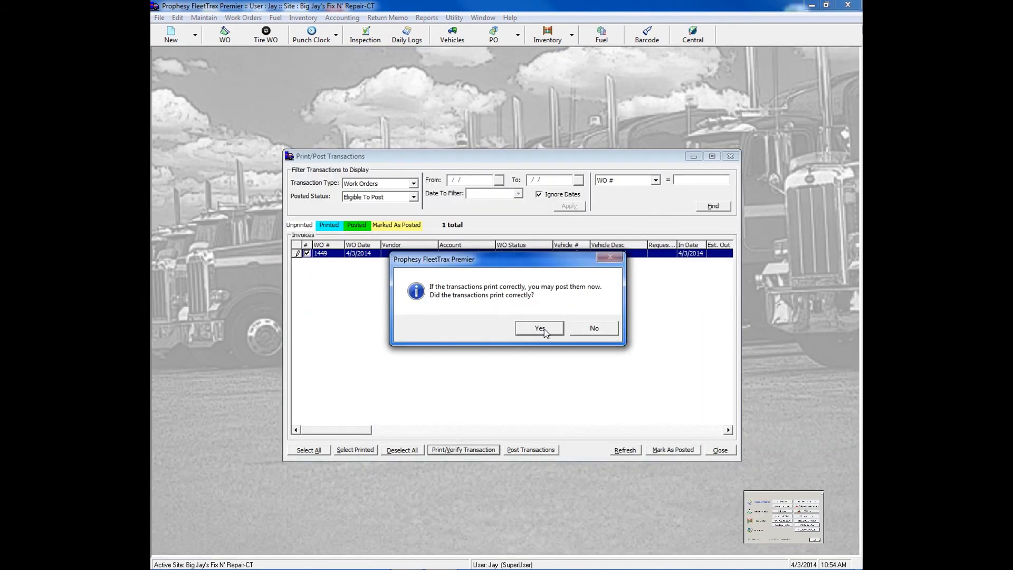
left_click(542, 328)
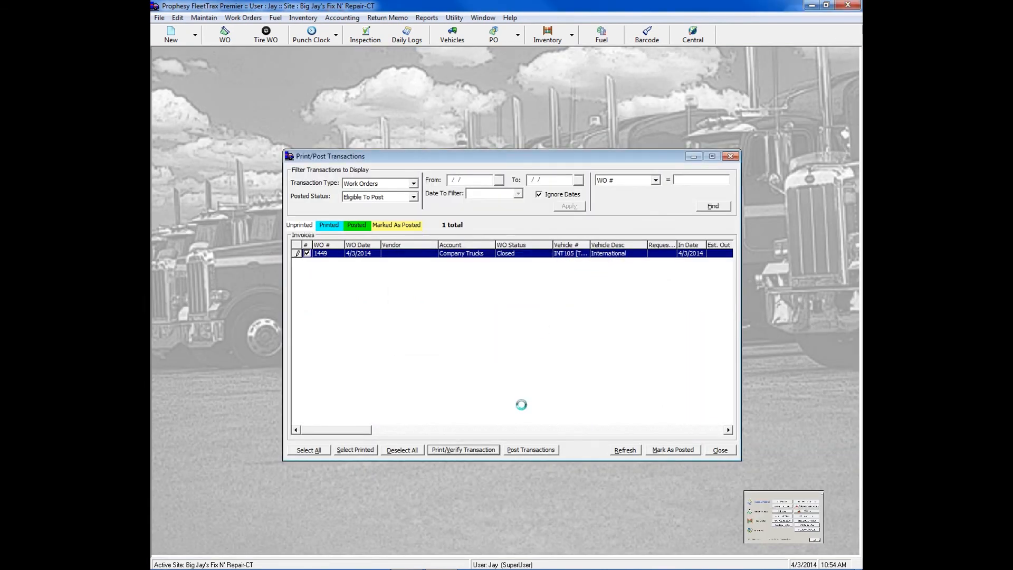
- Post the verified INT105 work order to accounting and close the transaction posting window
left_click(527, 451)
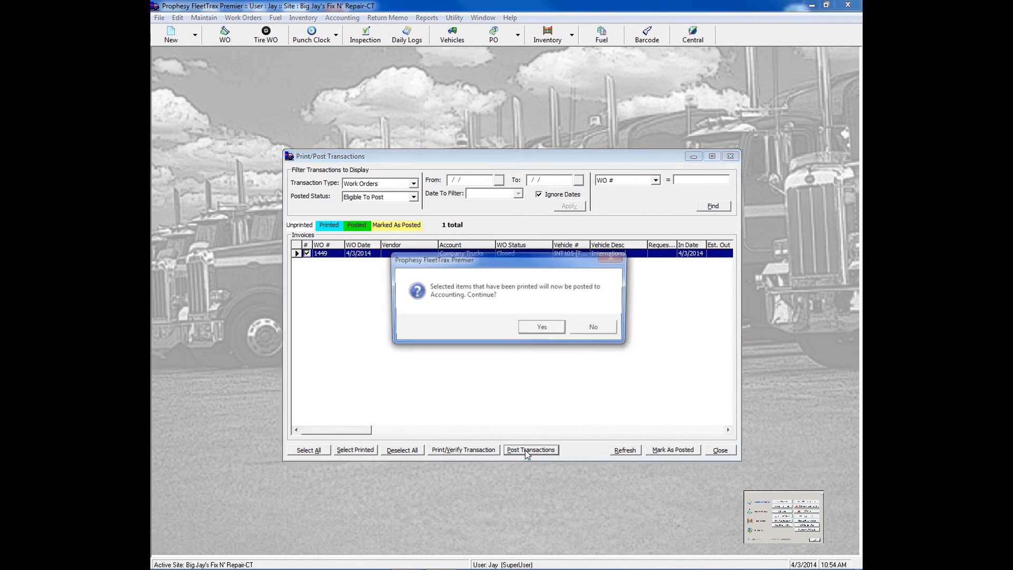
left_click(546, 329)
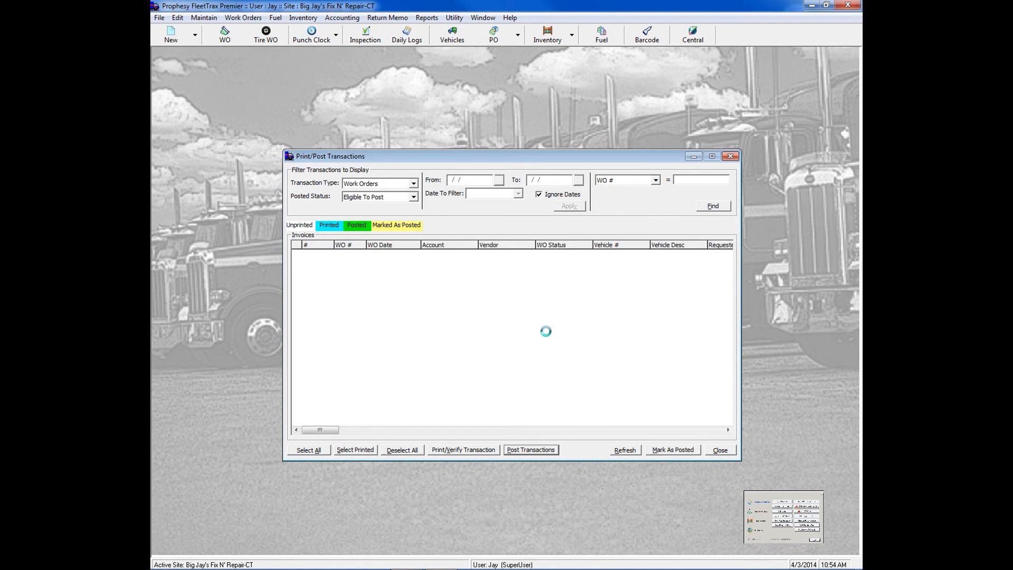
left_click(597, 340)
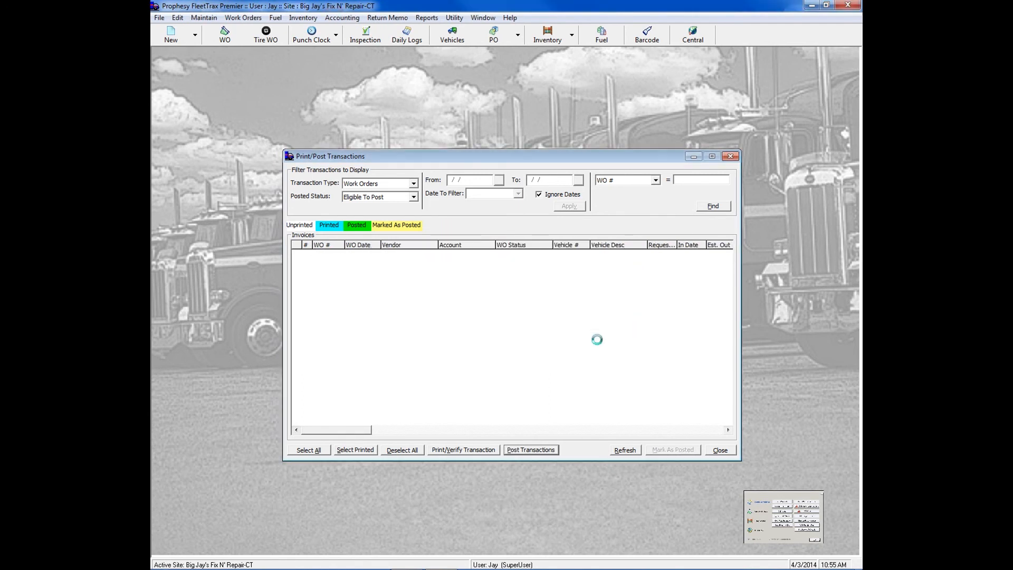
left_click(720, 451)
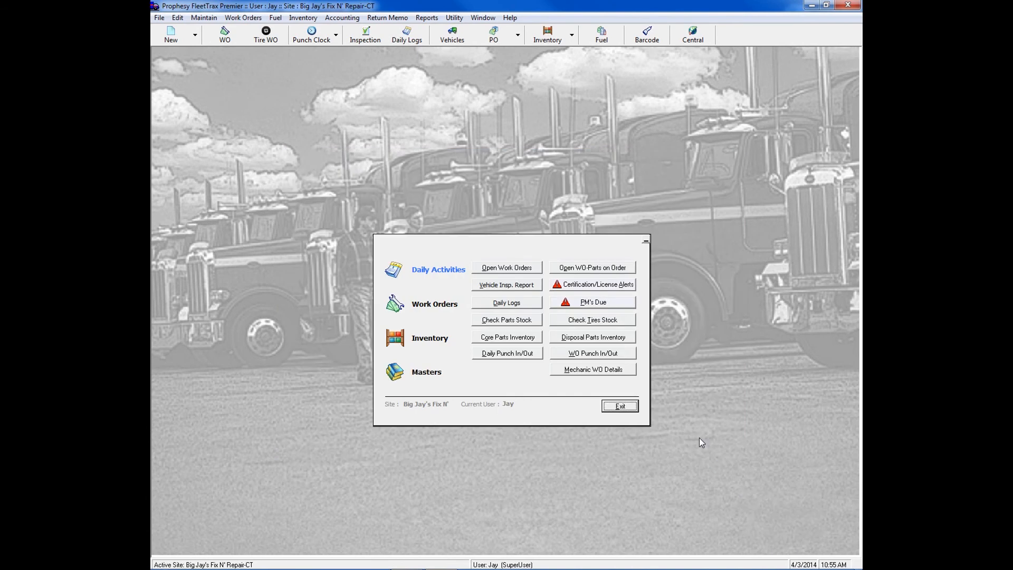
- Run the QuickBooks export and process the new work orders, closing the processed data status
left_click(620, 407)
left_click(342, 18)
left_click(352, 48)
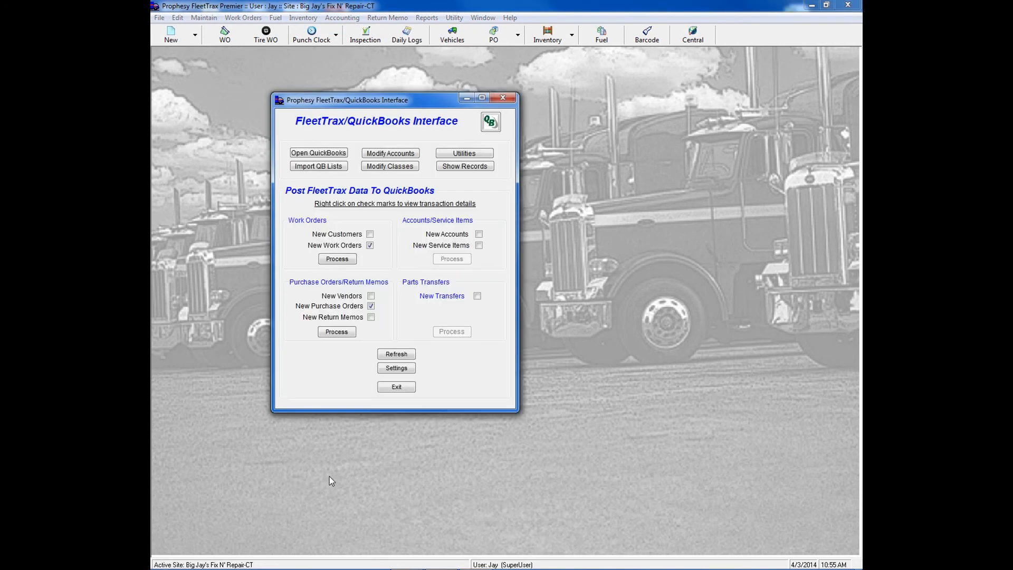
left_click(335, 260)
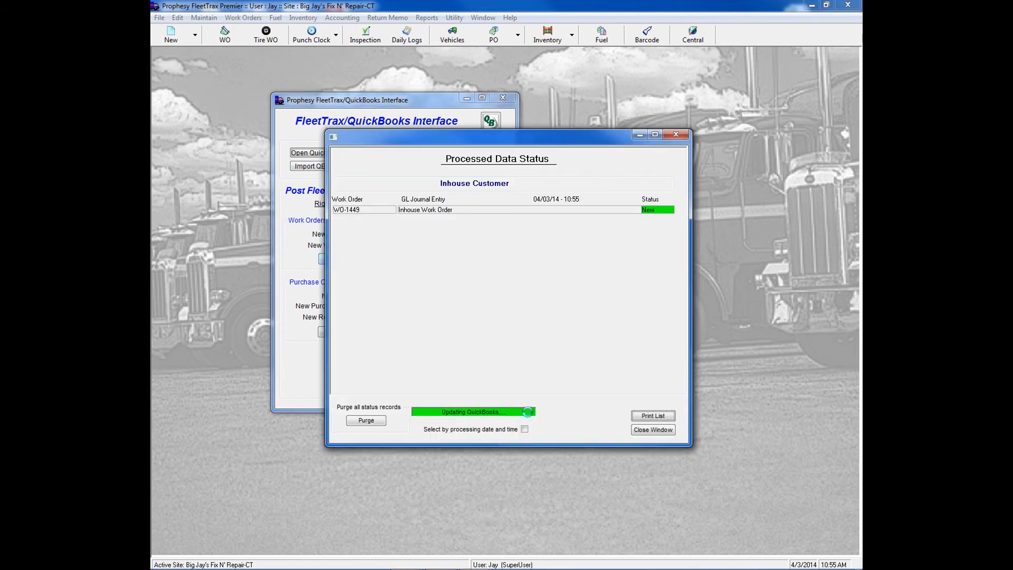
left_click(645, 429)
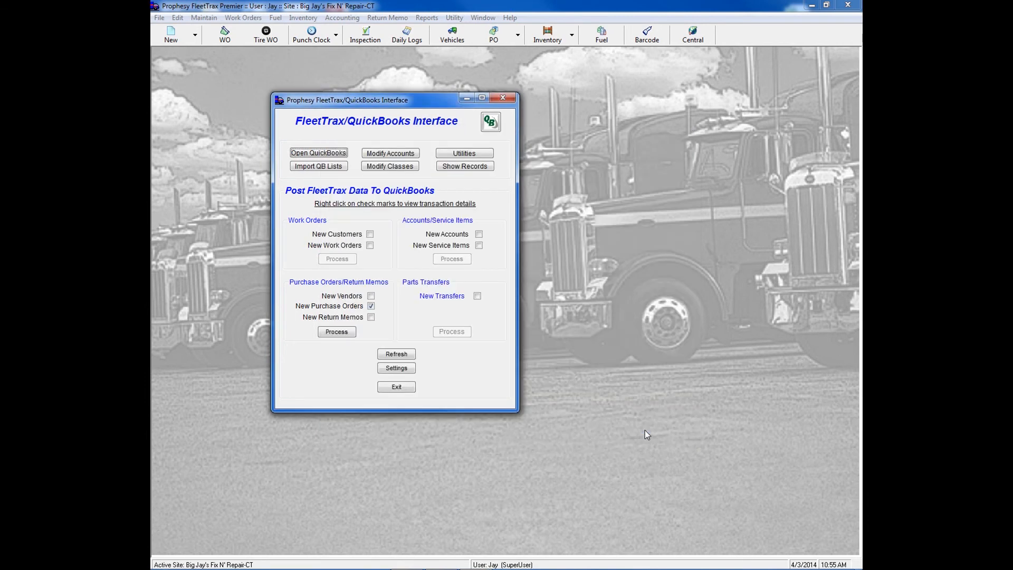
- Process the new purchase orders to QuickBooks and exit the FleetTrax/QuickBooks interface
left_click(348, 332)
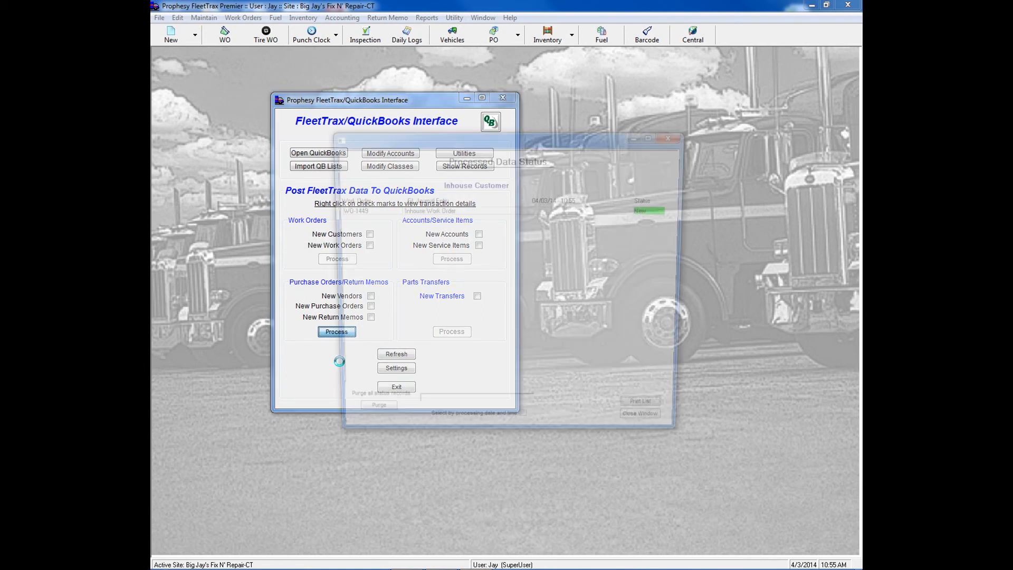
left_click(641, 431)
left_click(390, 388)
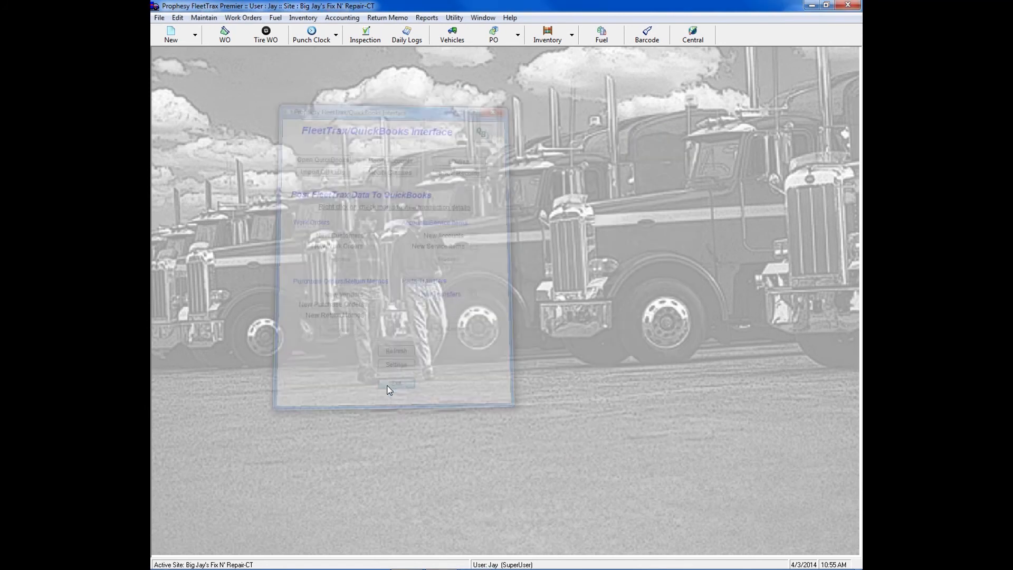
- Switch to QuickBooks and review the bills to pay, selecting the Advance bill due 04/13/2014, and leave without recording the payment
mouse_move(548, 566)
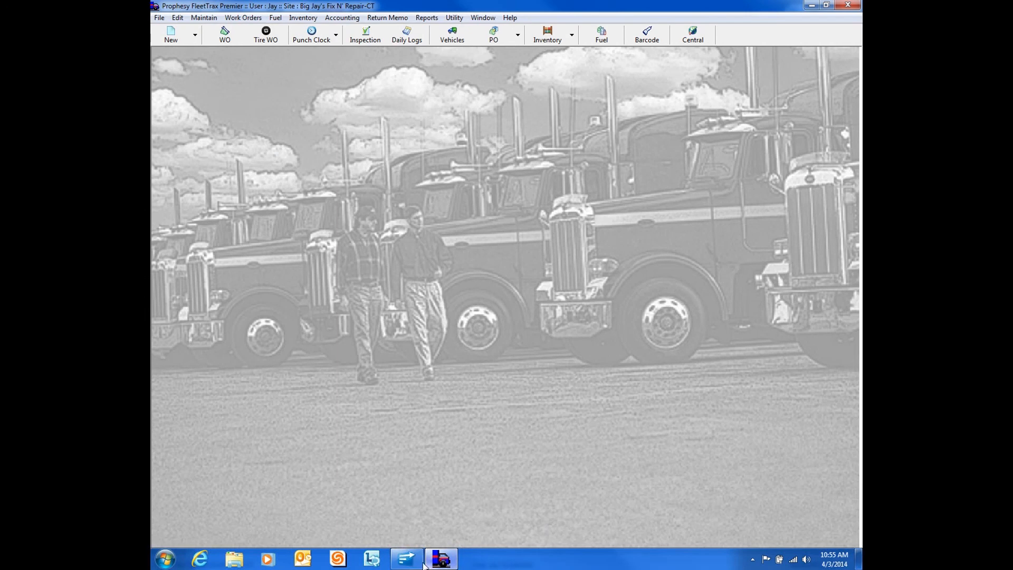
left_click(407, 558)
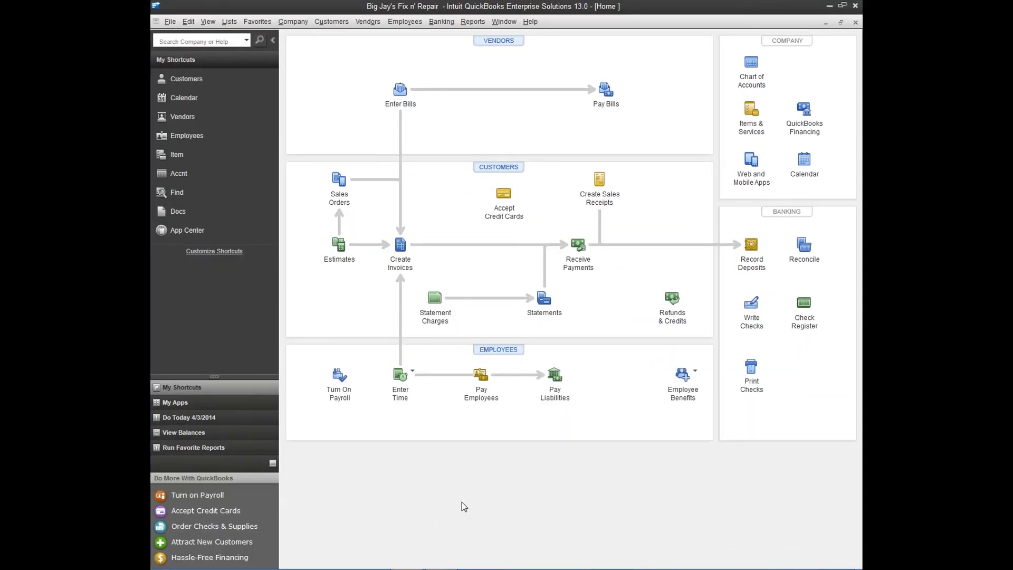
left_click(606, 100)
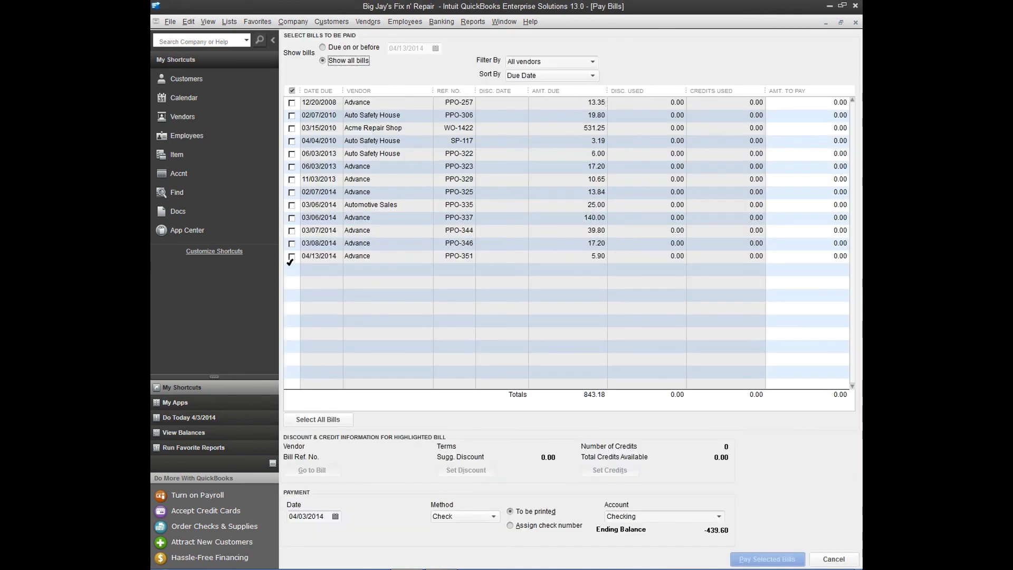
left_click(291, 257)
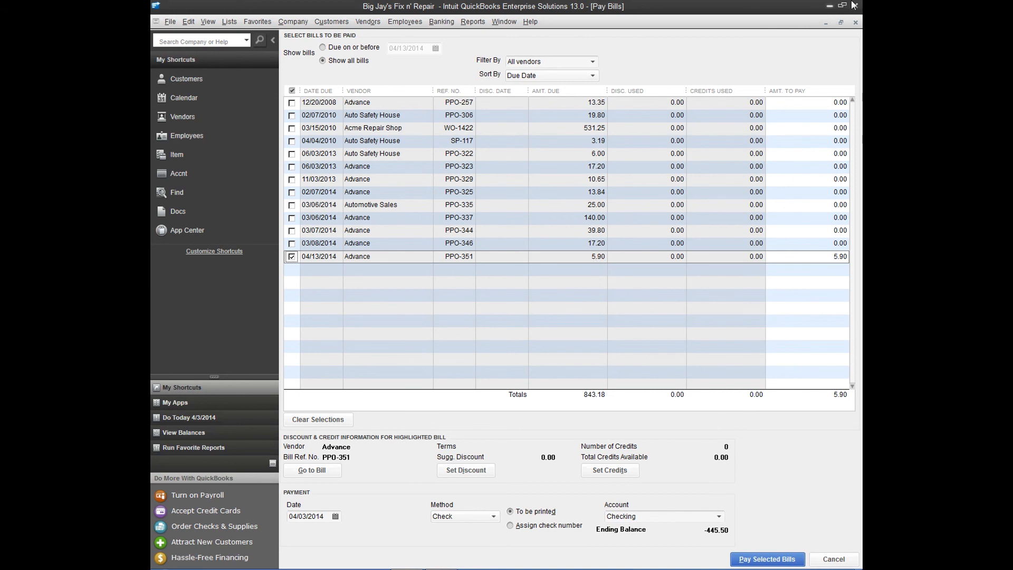
left_click(855, 22)
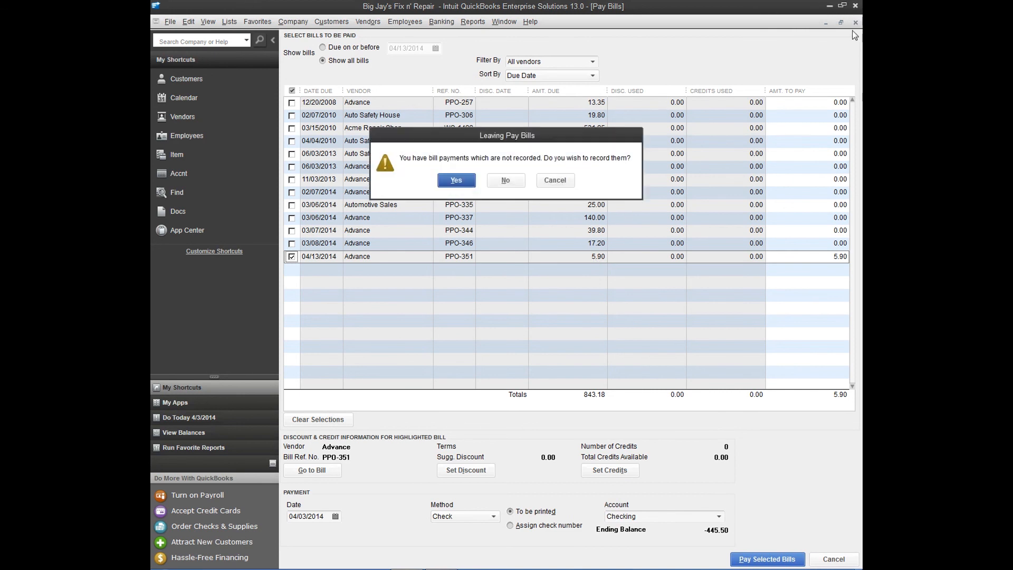
left_click(514, 179)
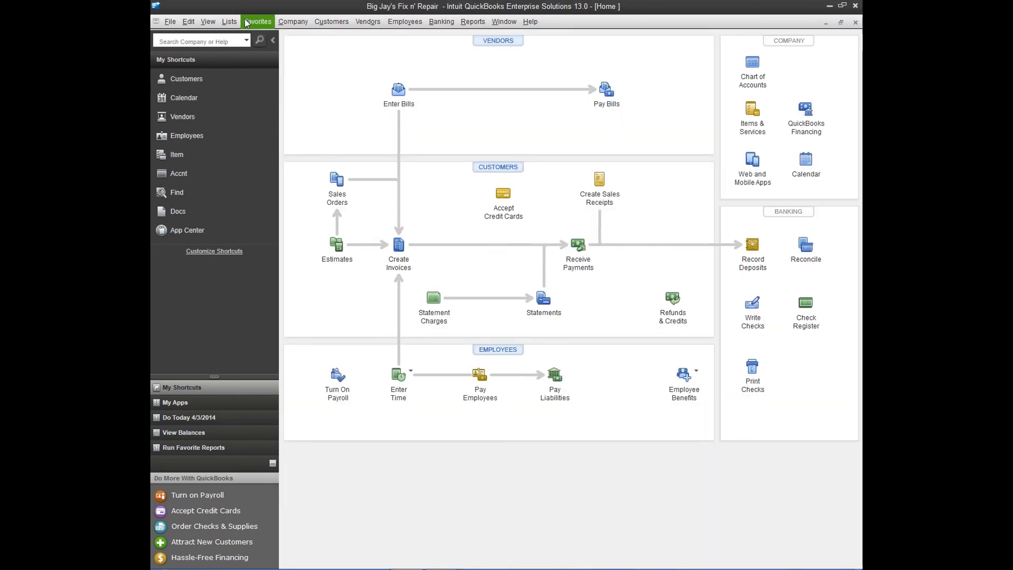
- Open the chart of accounts and run the Transaction Detail By Account report on all accounts
left_click(229, 22)
left_click(244, 37)
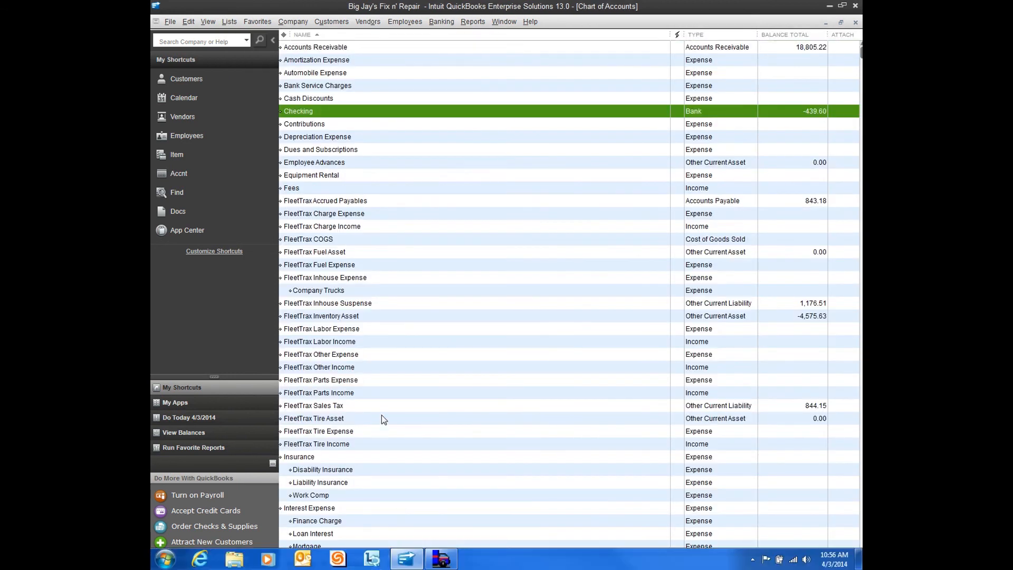
left_click(389, 565)
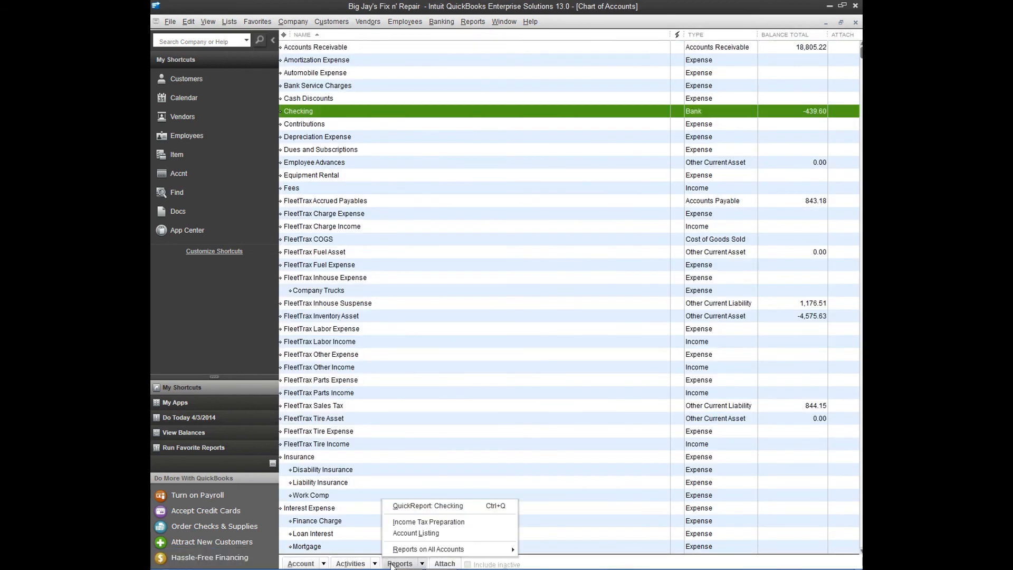
mouse_move(418, 549)
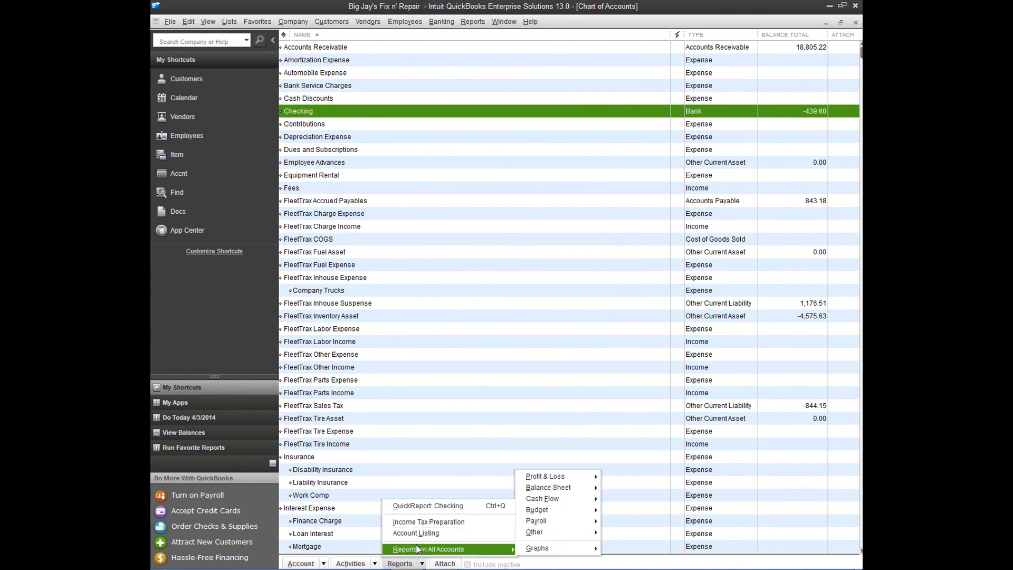
mouse_move(548, 536)
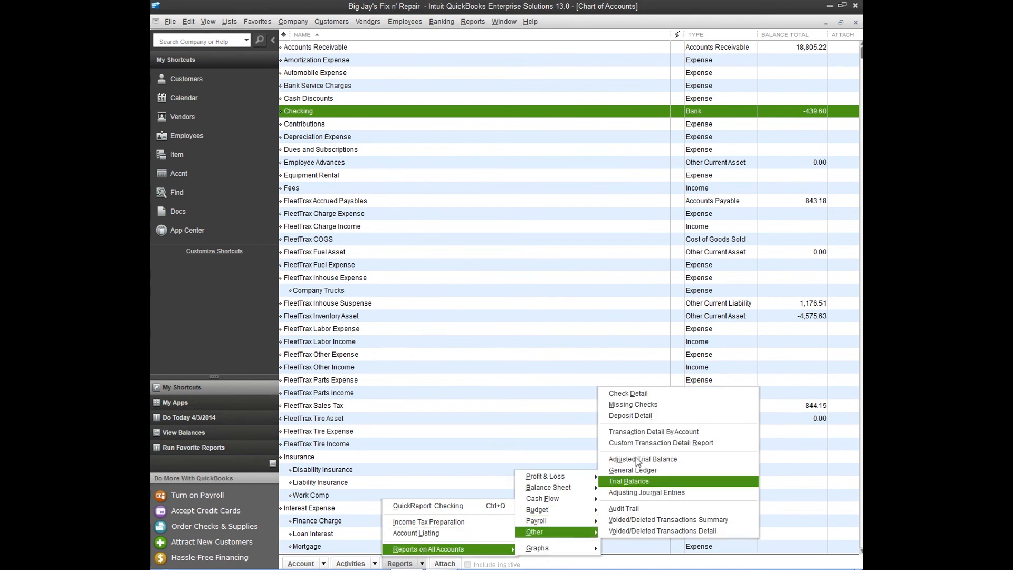
left_click(643, 432)
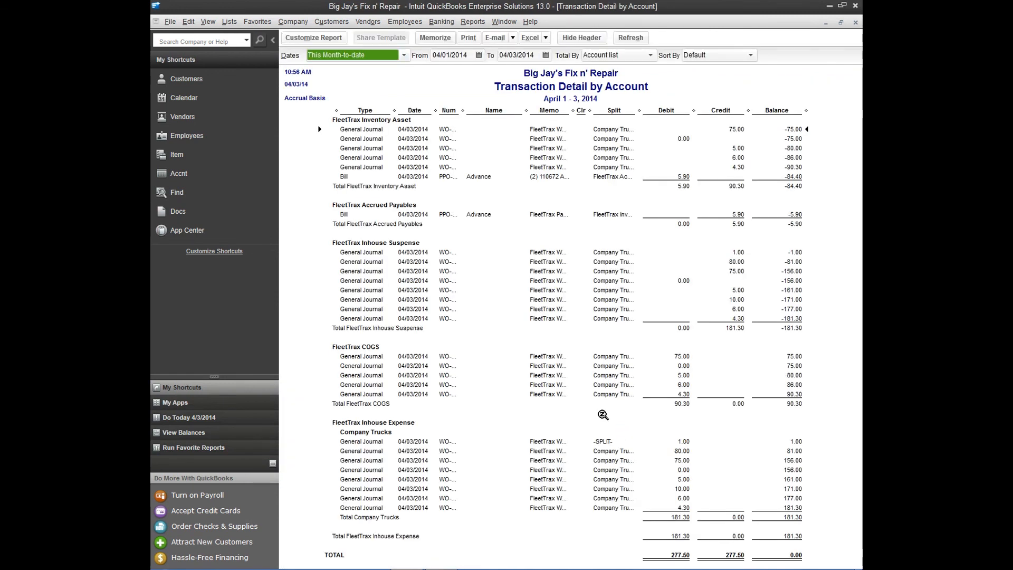
- Limit the report to transactions from 04/03/2014, refresh it, and widen the Num column to show the full reference numbers
left_click(478, 55)
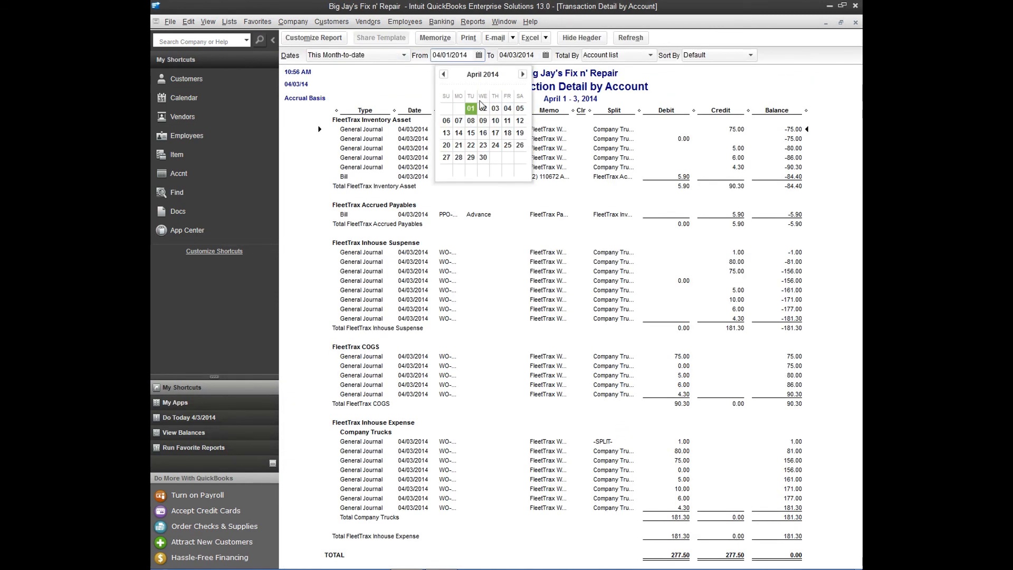
left_click(495, 108)
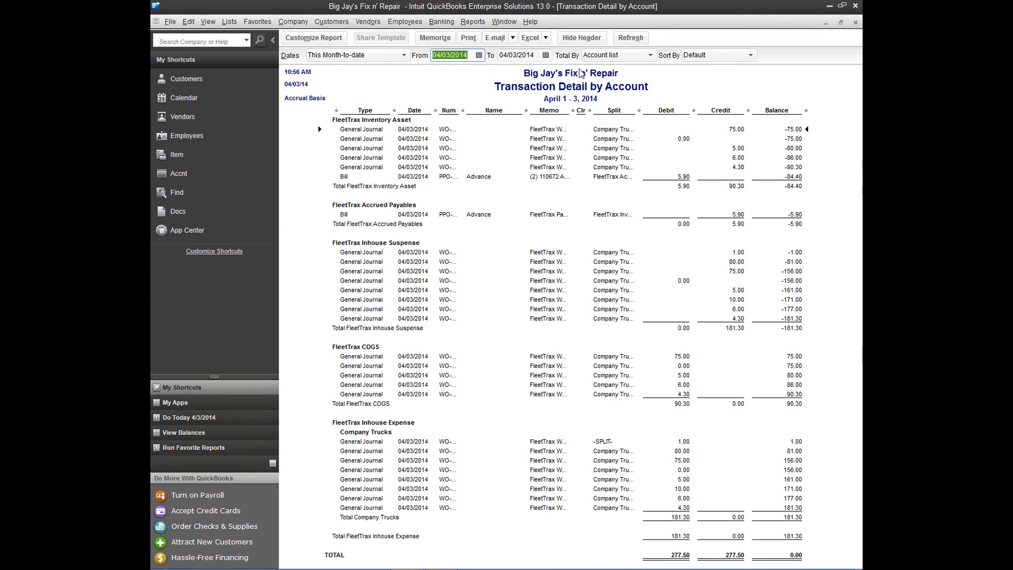
left_click(625, 39)
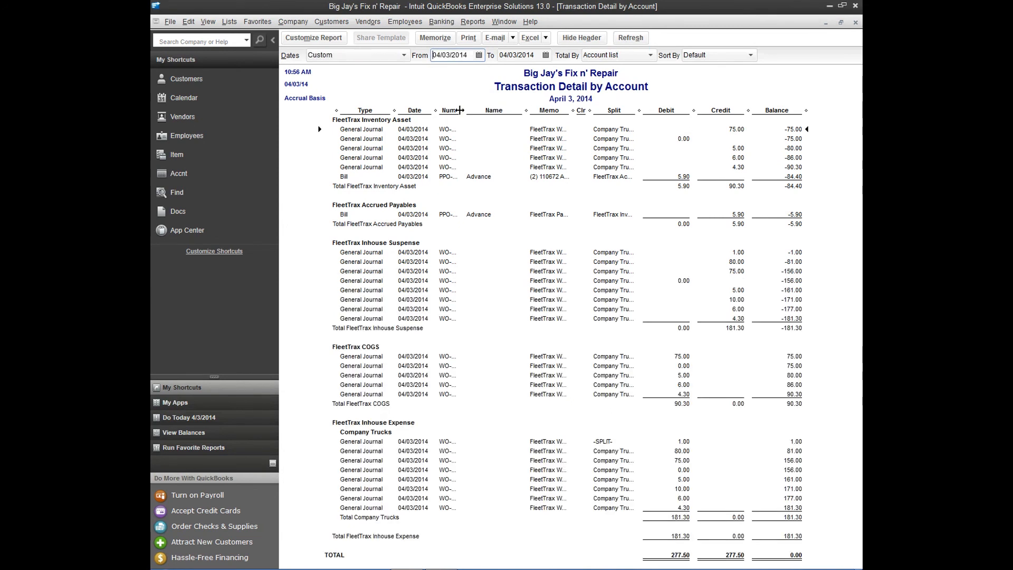
left_click_drag(466, 110, 481, 109)
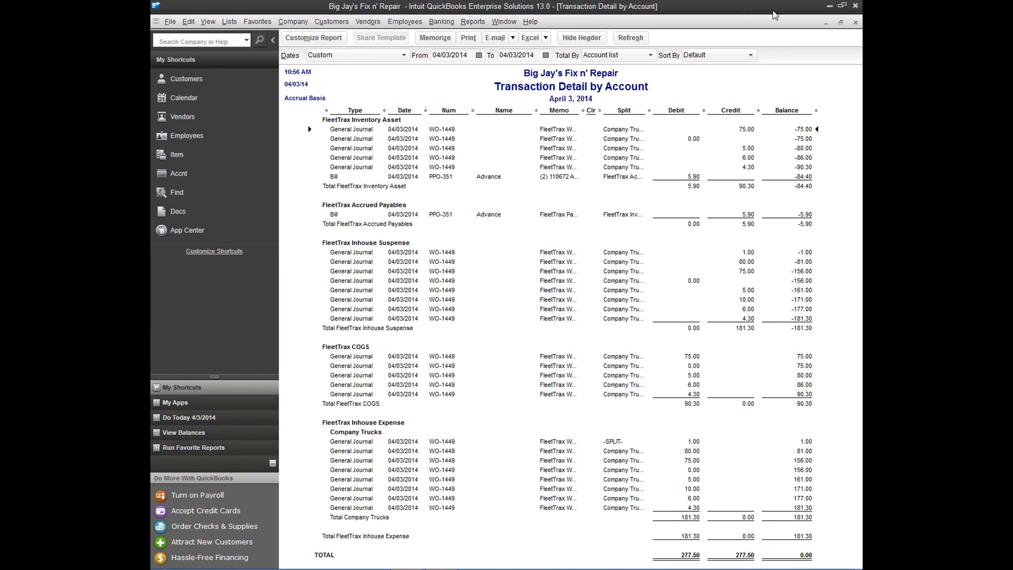
- Close the report without memorizing it, close the chart of accounts, and return to FleetTrax
left_click(855, 22)
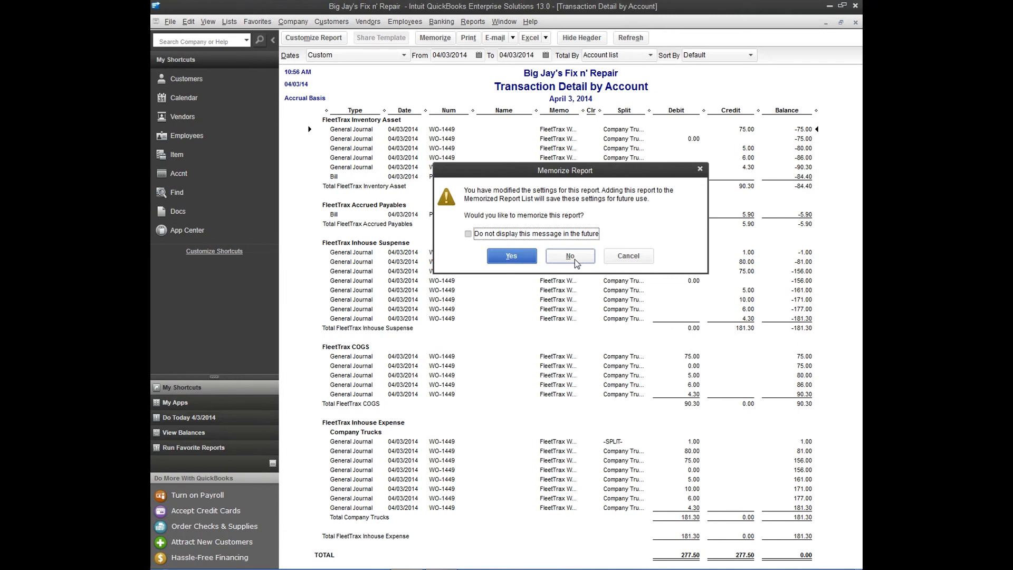
left_click(573, 257)
left_click(855, 22)
left_click(827, 8)
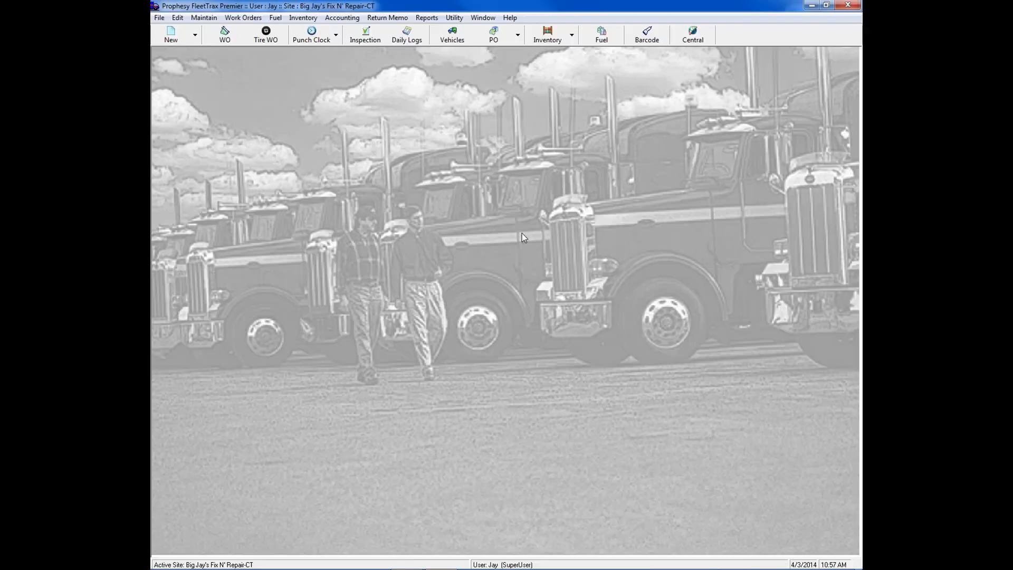